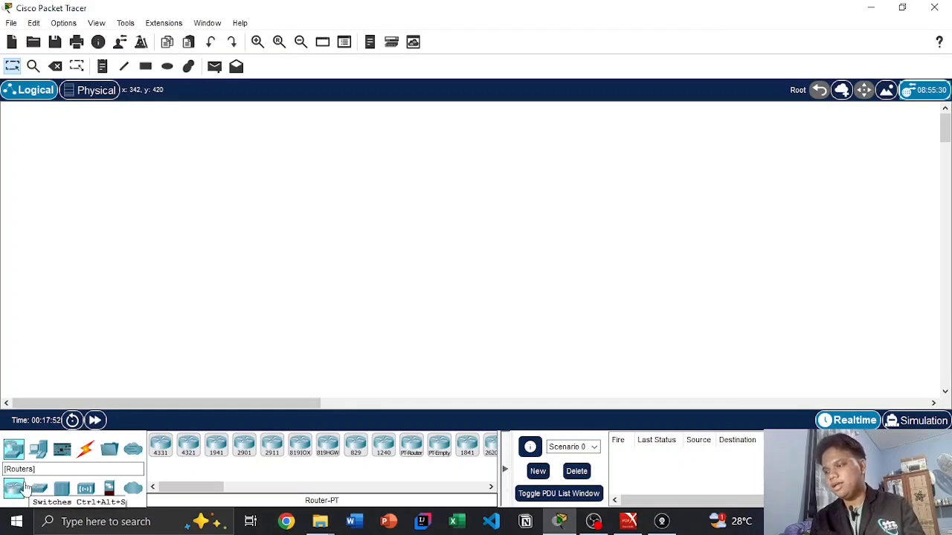
# Place a 2950-24 switch in the upper middle of the empty workspace
pyautogui.click(37, 490)
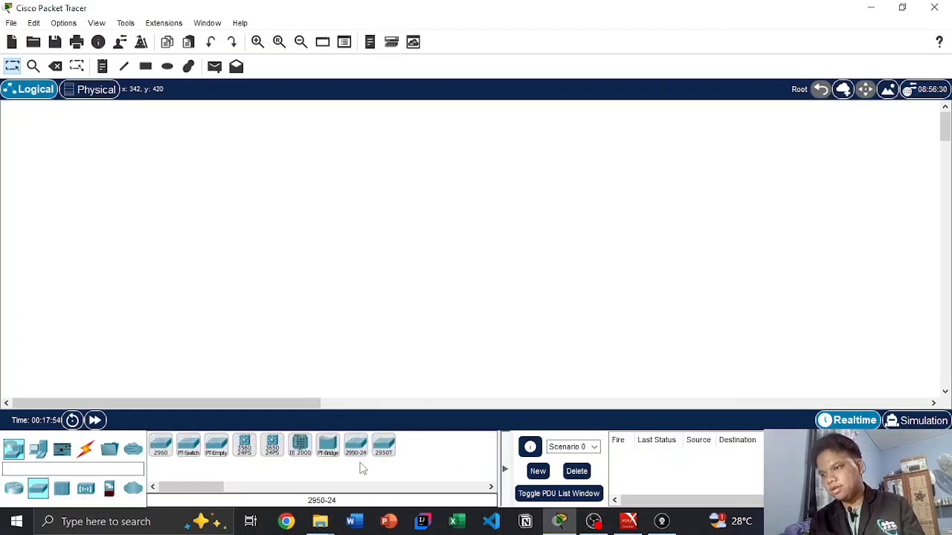
pyautogui.moveTo(356, 454); pyautogui.dragTo(401, 182)
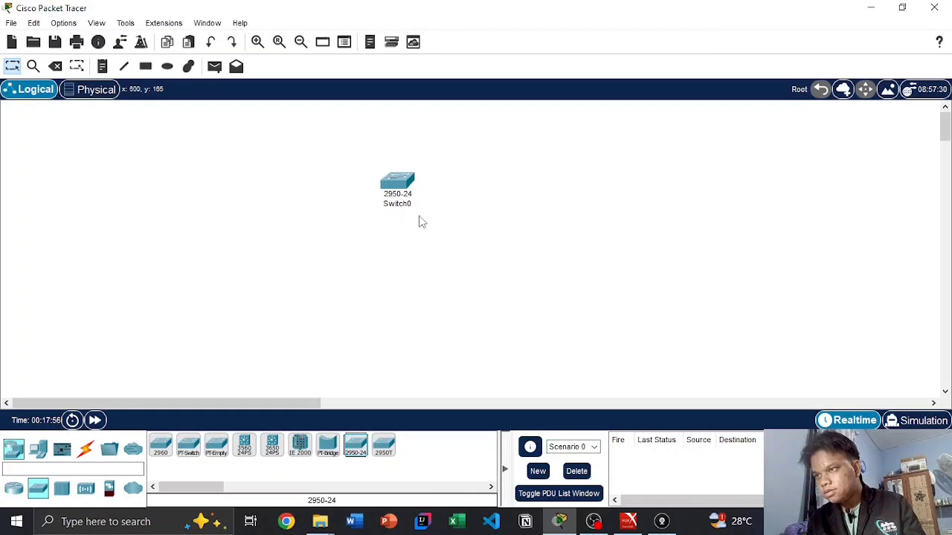
pyautogui.click(413, 197)
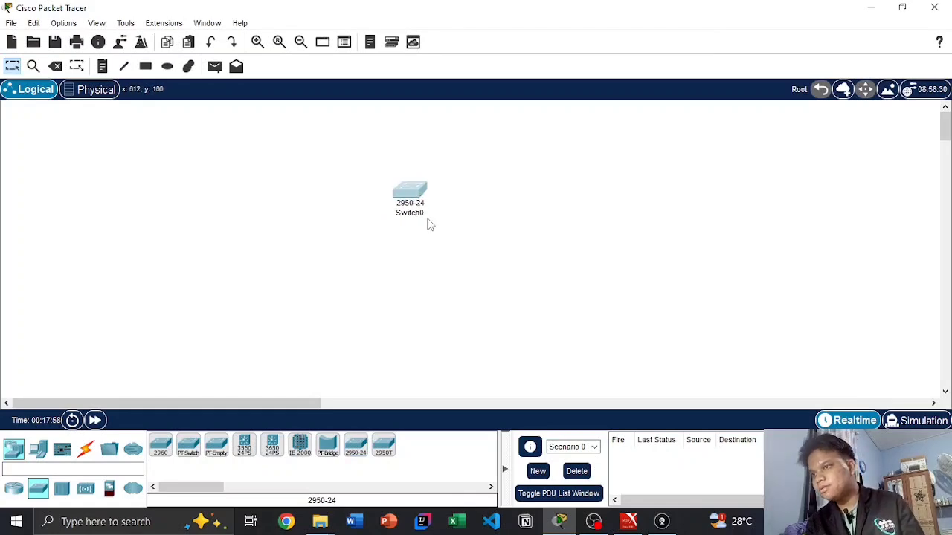
pyautogui.moveTo(418, 192); pyautogui.dragTo(421, 211)
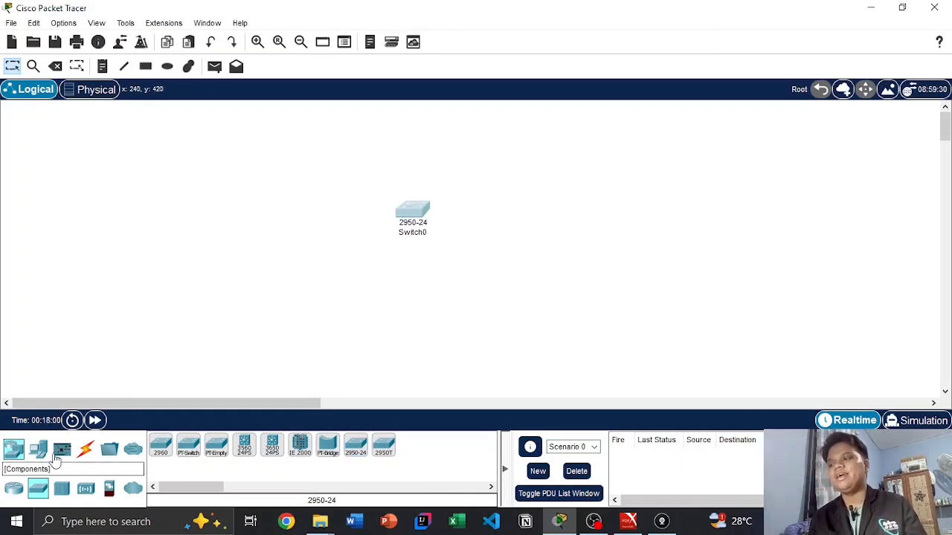
# Add two PCs to the left of the switch and arrange them one above the other
pyautogui.click(39, 451)
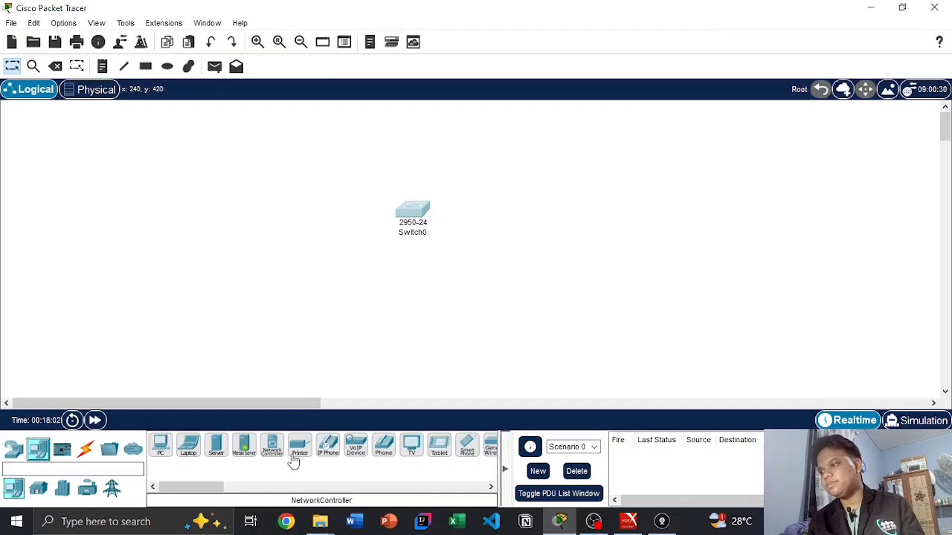
pyautogui.moveTo(157, 455); pyautogui.dragTo(207, 231)
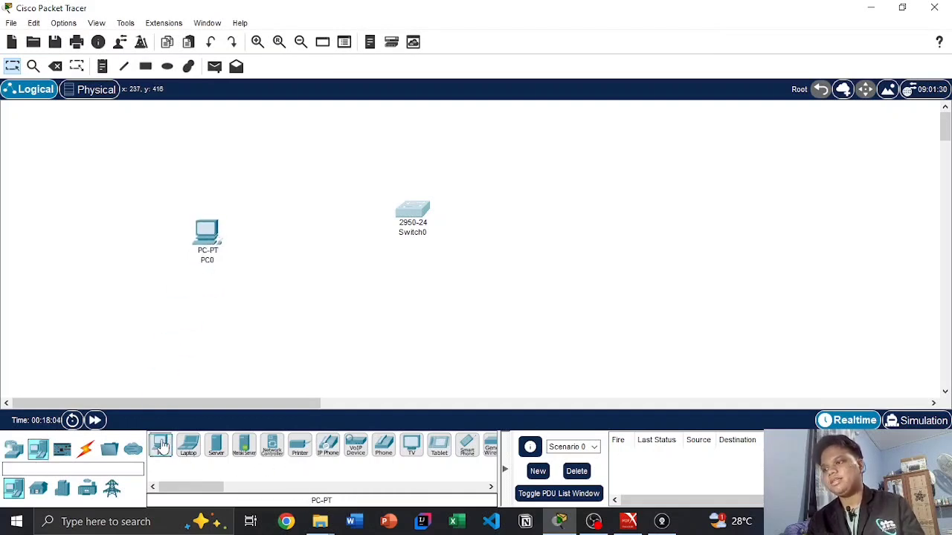
pyautogui.moveTo(162, 445); pyautogui.dragTo(198, 276)
pyautogui.moveTo(205, 236); pyautogui.dragTo(217, 205)
pyautogui.moveTo(191, 273); pyautogui.dragTo(204, 258)
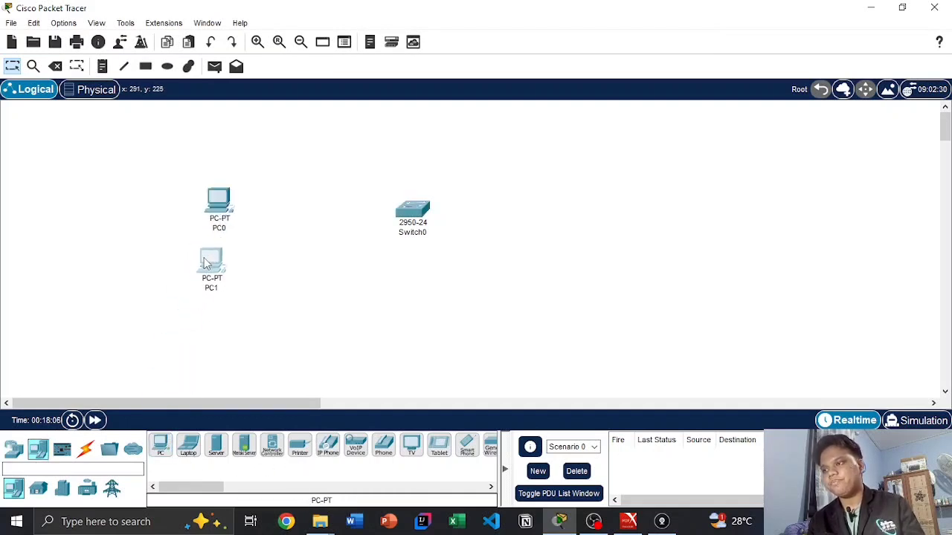
pyautogui.moveTo(217, 202); pyautogui.dragTo(200, 198)
pyautogui.moveTo(210, 262); pyautogui.dragTo(189, 275)
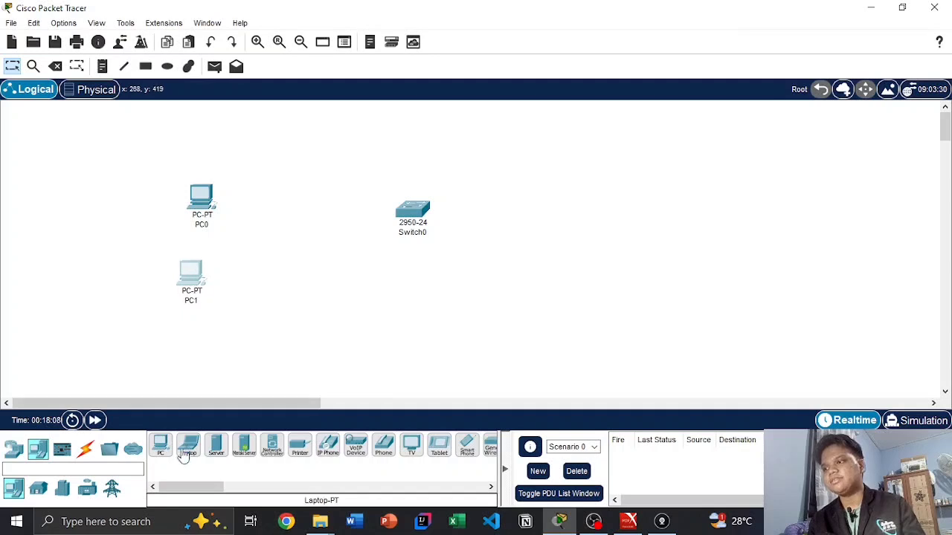
# Add six more PCs around the switch: two below left, two below right and two to its right
pyautogui.moveTo(163, 448); pyautogui.dragTo(265, 337)
pyautogui.moveTo(162, 448); pyautogui.dragTo(328, 359)
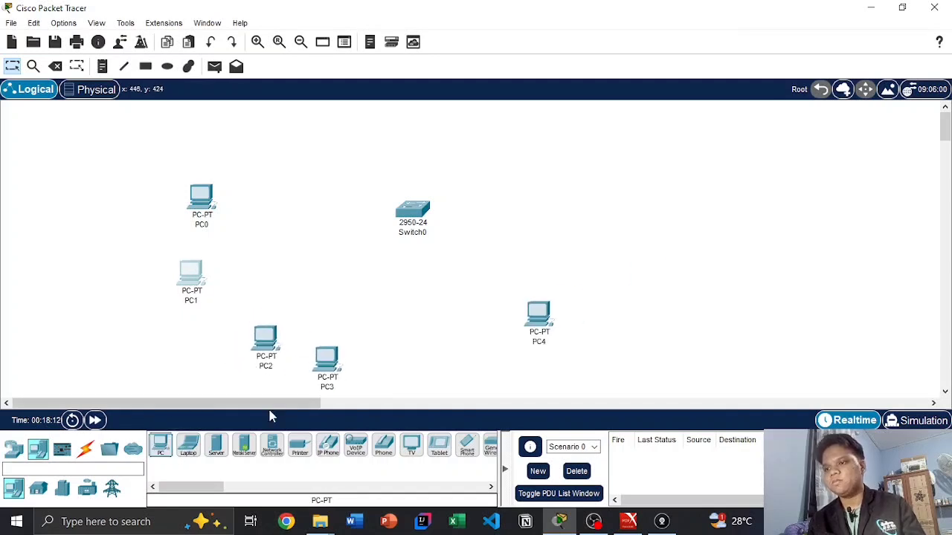
pyautogui.moveTo(269, 412); pyautogui.dragTo(586, 288)
pyautogui.moveTo(160, 446); pyautogui.dragTo(538, 165)
pyautogui.moveTo(161, 446); pyautogui.dragTo(556, 226)
# Arrange the PCs in pairs, with PC2 and PC3 below left, PC4 and PC5 below right, and PC6 above PC7 right of the switch
pyautogui.moveTo(538, 165); pyautogui.dragTo(532, 153)
pyautogui.moveTo(538, 314); pyautogui.dragTo(464, 354)
pyautogui.moveTo(587, 288); pyautogui.dragTo(534, 352)
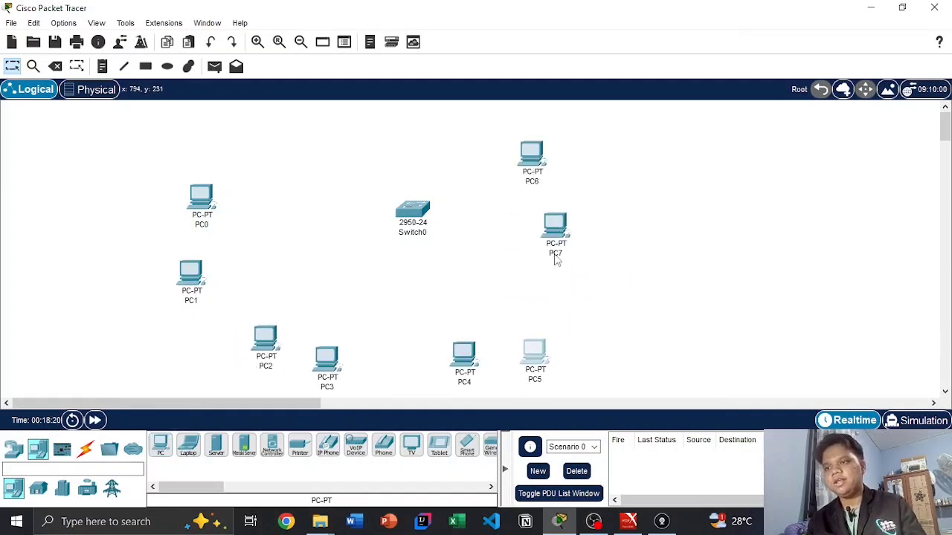
pyautogui.moveTo(557, 230); pyautogui.dragTo(587, 267)
pyautogui.moveTo(532, 153); pyautogui.dragTo(617, 178)
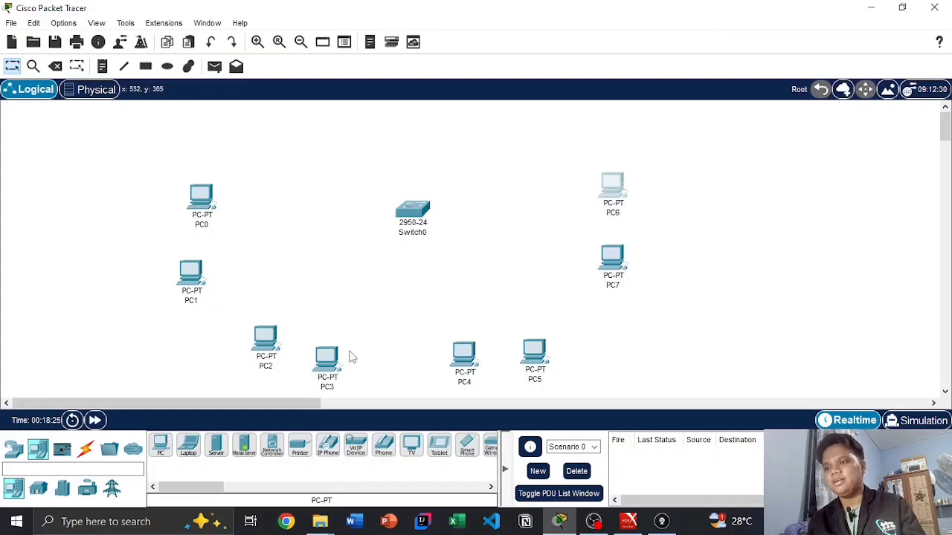
pyautogui.moveTo(273, 341); pyautogui.dragTo(267, 362)
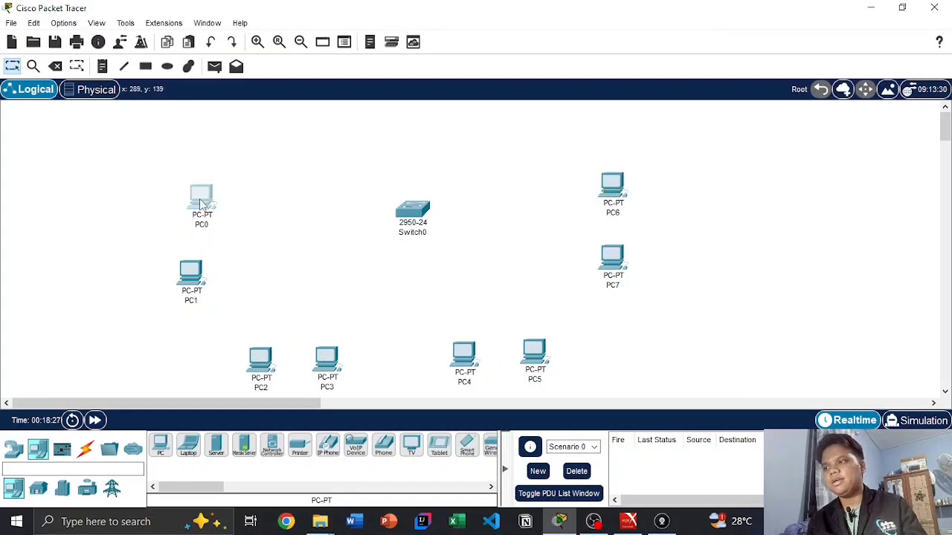
pyautogui.moveTo(203, 202); pyautogui.dragTo(191, 207)
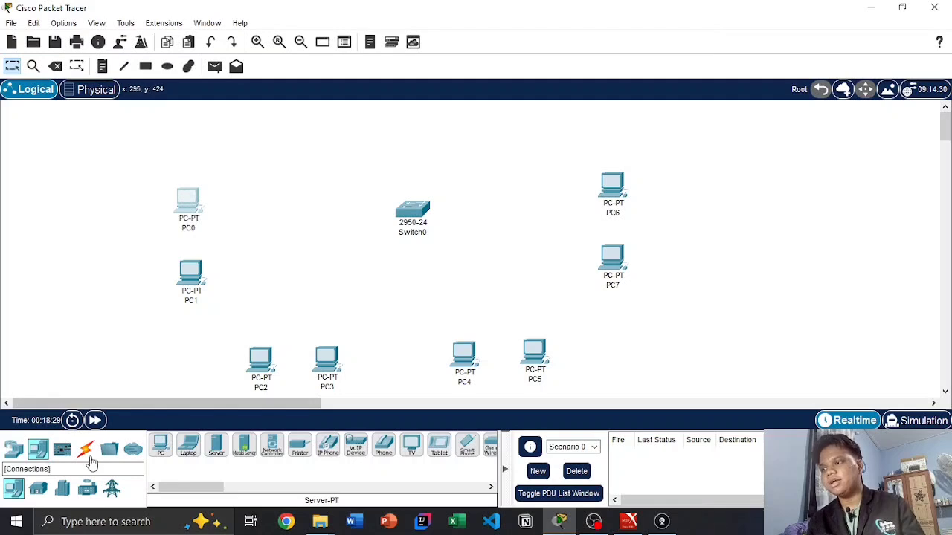
# Draw an orange-filled rectangle with a black outline around PC0 and PC1
pyautogui.click(146, 67)
pyautogui.click(438, 120)
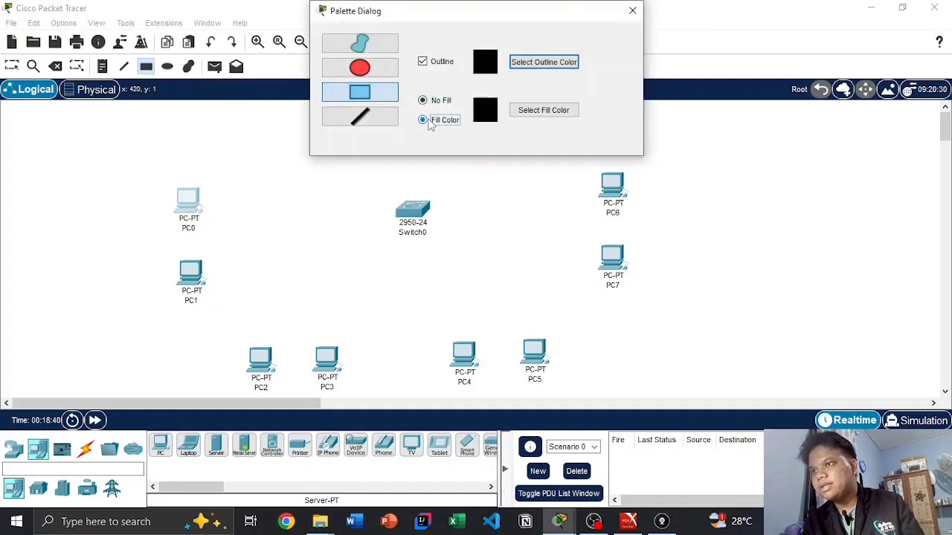
pyautogui.click(521, 111)
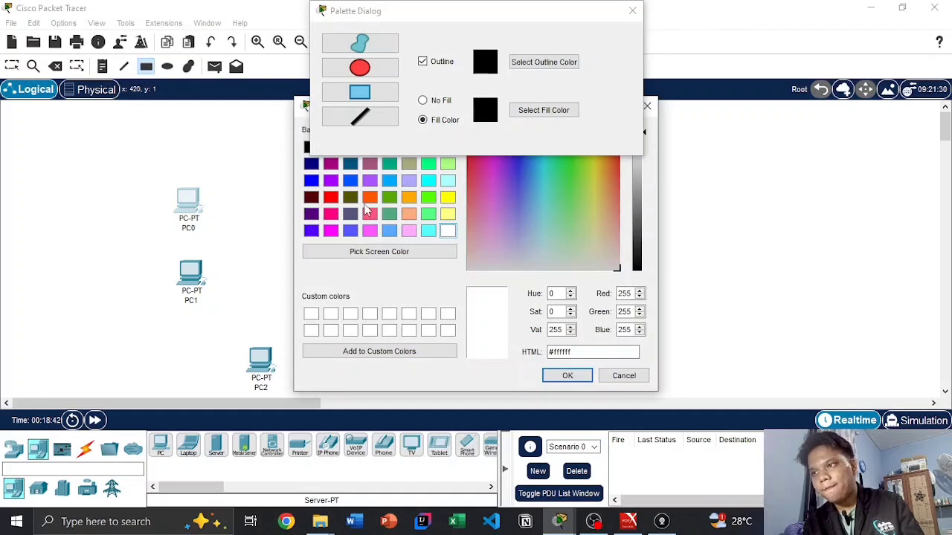
pyautogui.click(370, 198)
pyautogui.click(568, 376)
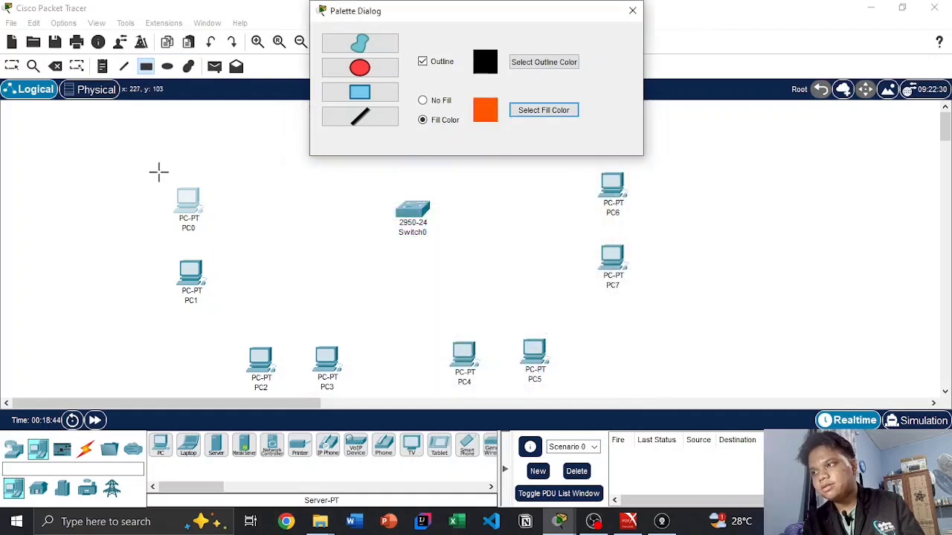
pyautogui.moveTo(158, 172); pyautogui.dragTo(229, 320)
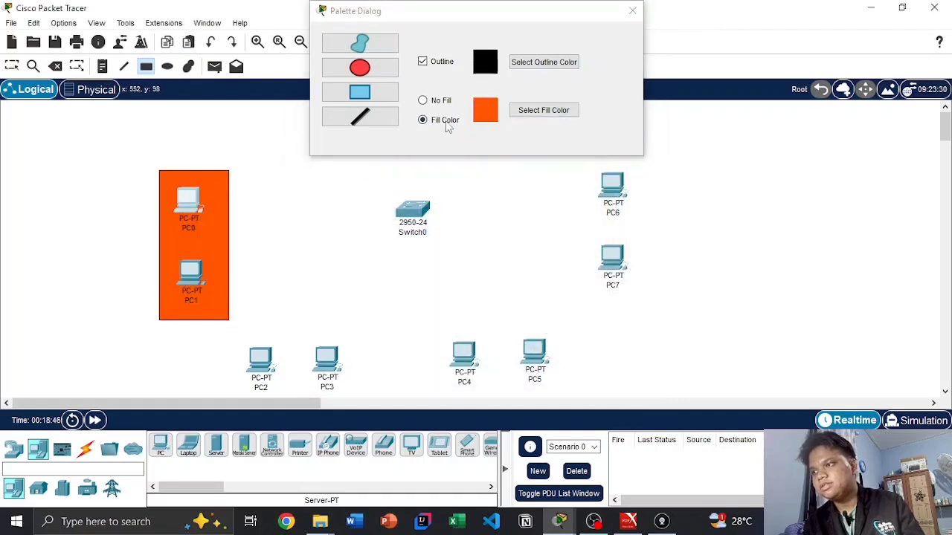
# Draw a yellow-filled rectangle around PC2 and PC3
pyautogui.click(544, 110)
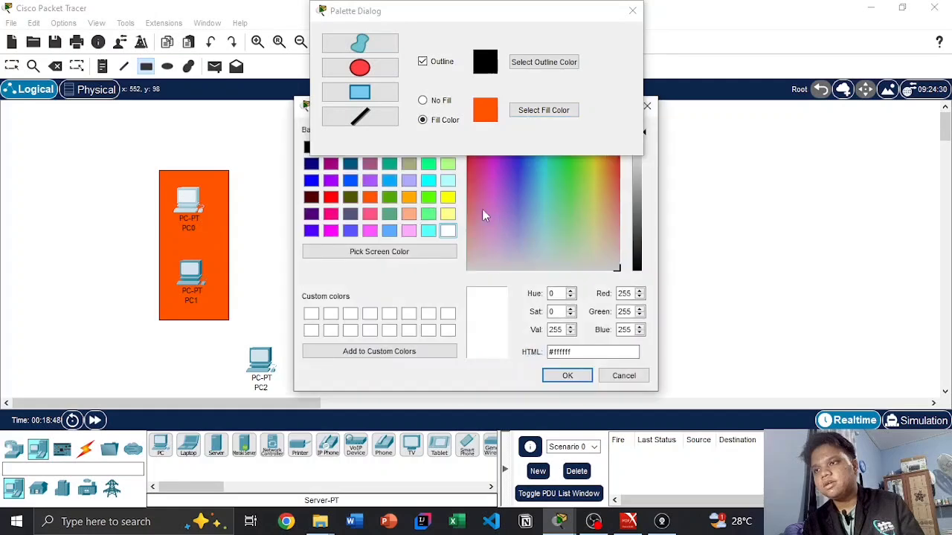
pyautogui.click(447, 197)
pyautogui.click(567, 375)
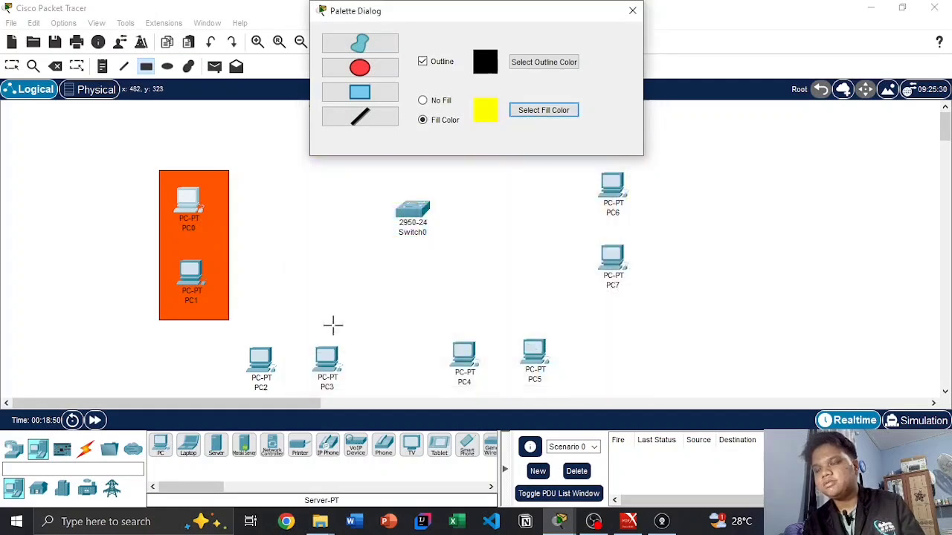
pyautogui.moveTo(223, 333); pyautogui.dragTo(370, 418)
# Draw a light-blue-filled rectangle around PC4 and PC5
pyautogui.click(543, 110)
pyautogui.click(425, 197)
pyautogui.click(568, 376)
pyautogui.moveTo(426, 326); pyautogui.dragTo(574, 397)
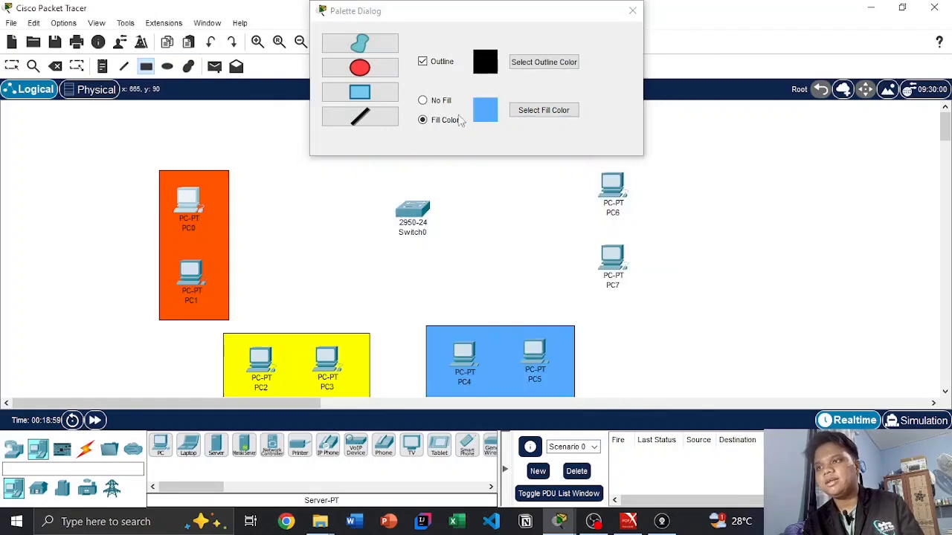
# Draw a green-filled rectangle around PC6 and PC7, and close the drawing palette
pyautogui.click(543, 110)
pyautogui.click(405, 197)
pyautogui.click(567, 376)
pyautogui.moveTo(606, 156); pyautogui.dragTo(606, 203)
pyautogui.moveTo(572, 157); pyautogui.dragTo(658, 305)
pyautogui.click(632, 10)
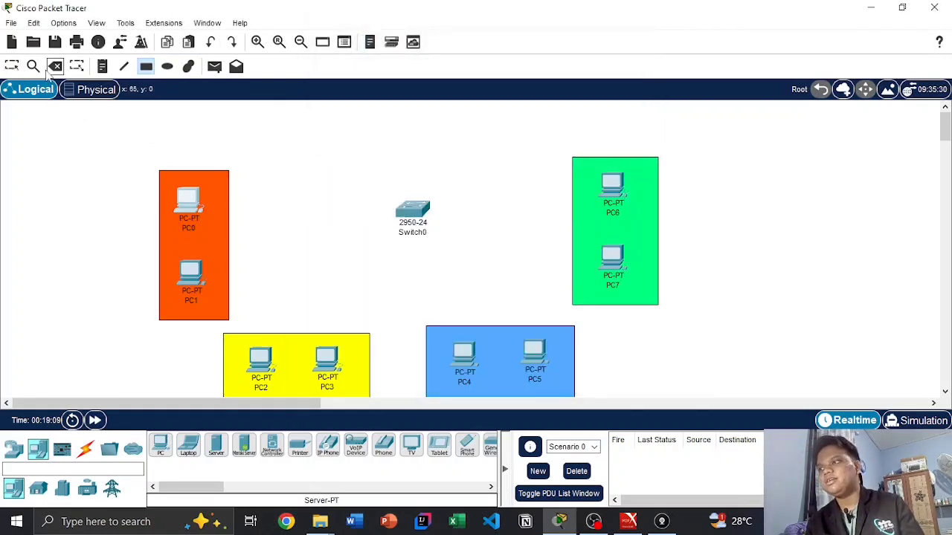
# Add the text label CEO above the orange area and Administrasi above the yellow area
pyautogui.click(102, 67)
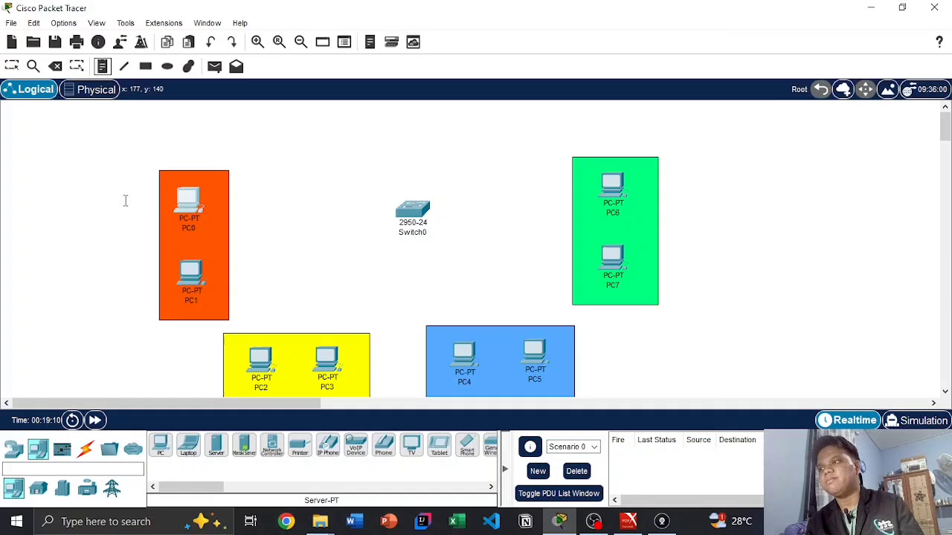
pyautogui.click(179, 159)
pyautogui.write('CEO')
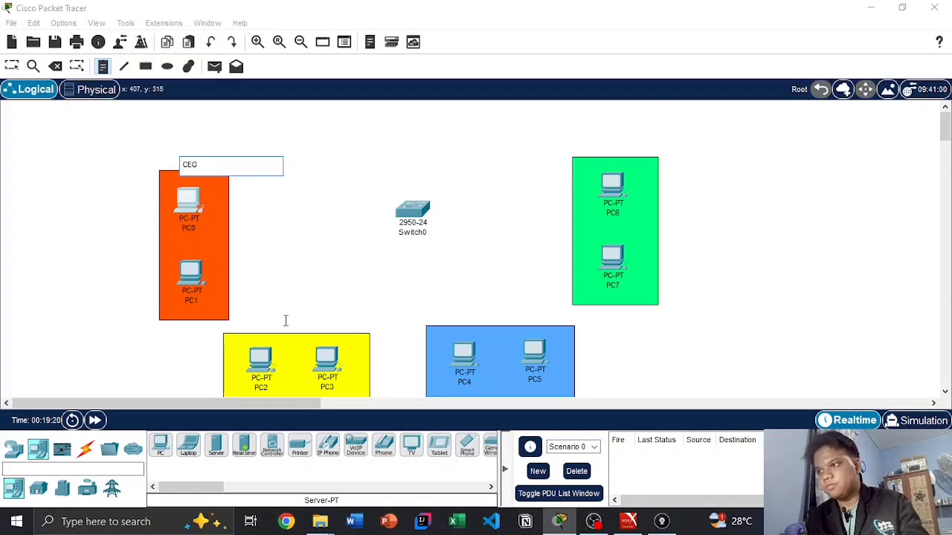
pyautogui.click(284, 321)
pyautogui.write('Administrasi')
# Add the text label Keuangan above the blue area and IT above the green area
pyautogui.click(484, 308)
pyautogui.write('Keuangan')
pyautogui.click(612, 142)
pyautogui.write('IT')
pyautogui.press('Escape')
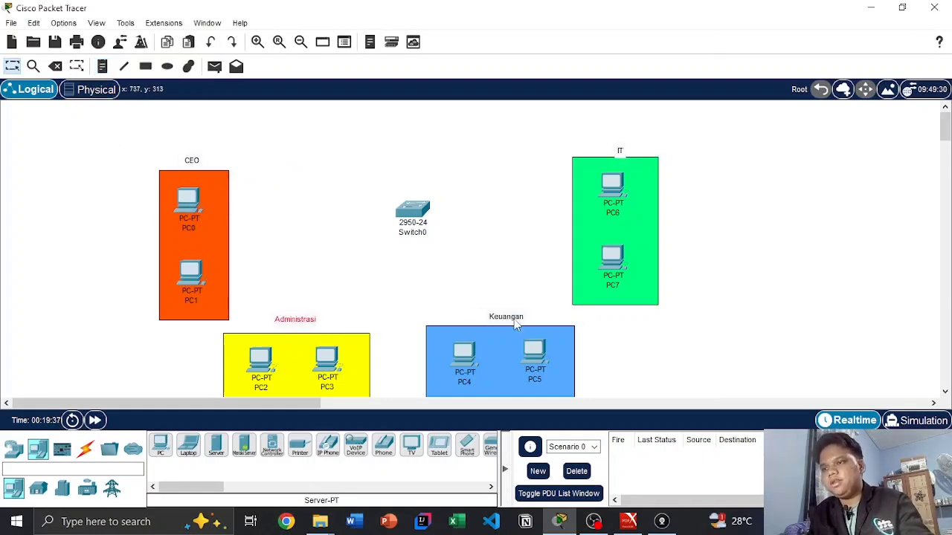
pyautogui.click(644, 251)
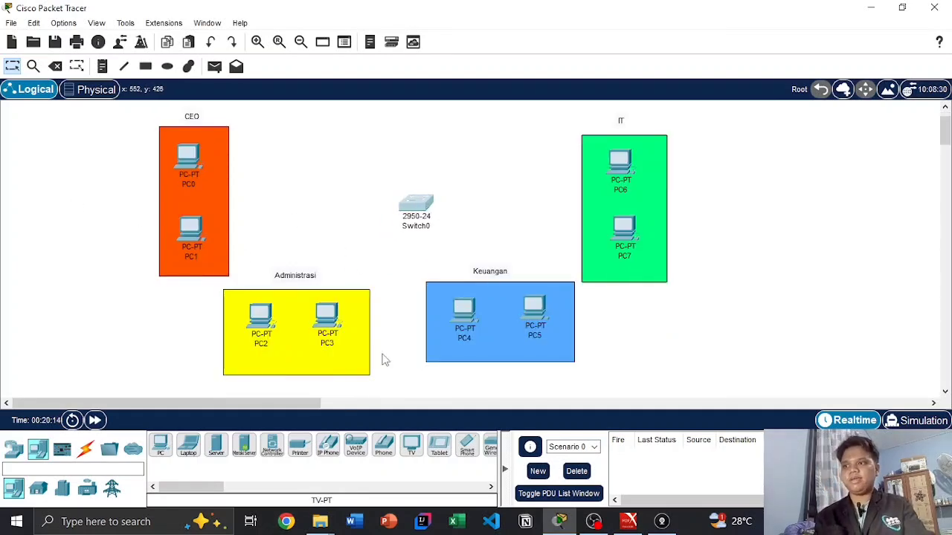
# Connect the switch's FastEthernet0/1 to PC0's FastEthernet0 with a copper straight-through cable
pyautogui.click(86, 447)
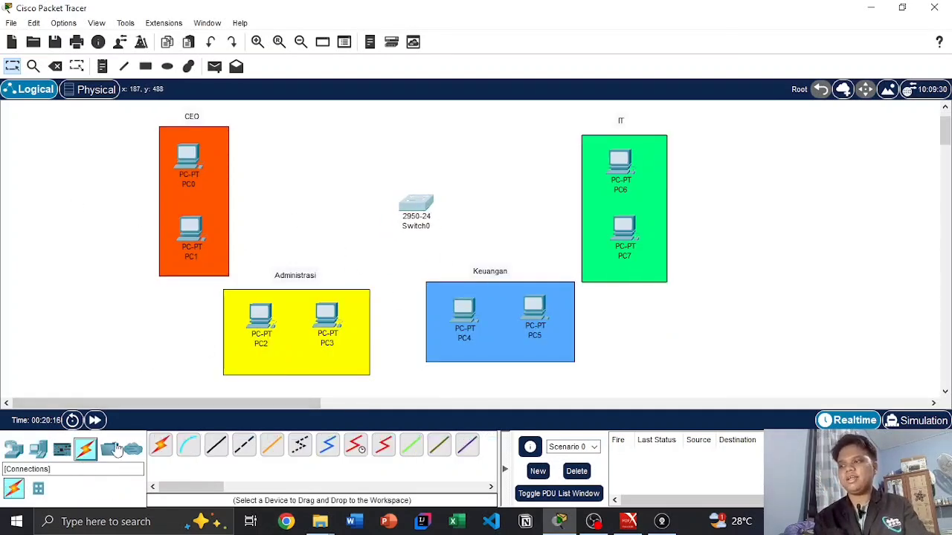
pyautogui.click(215, 450)
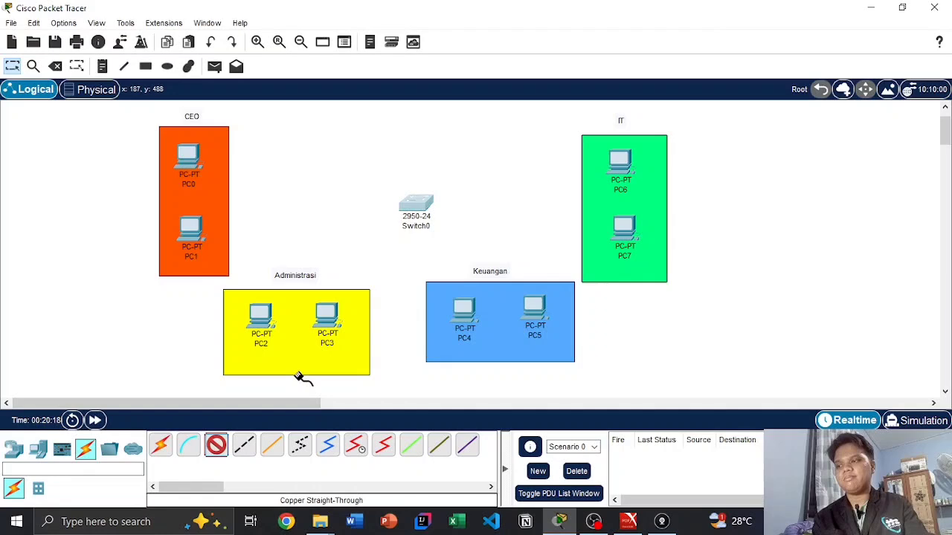
pyautogui.click(419, 204)
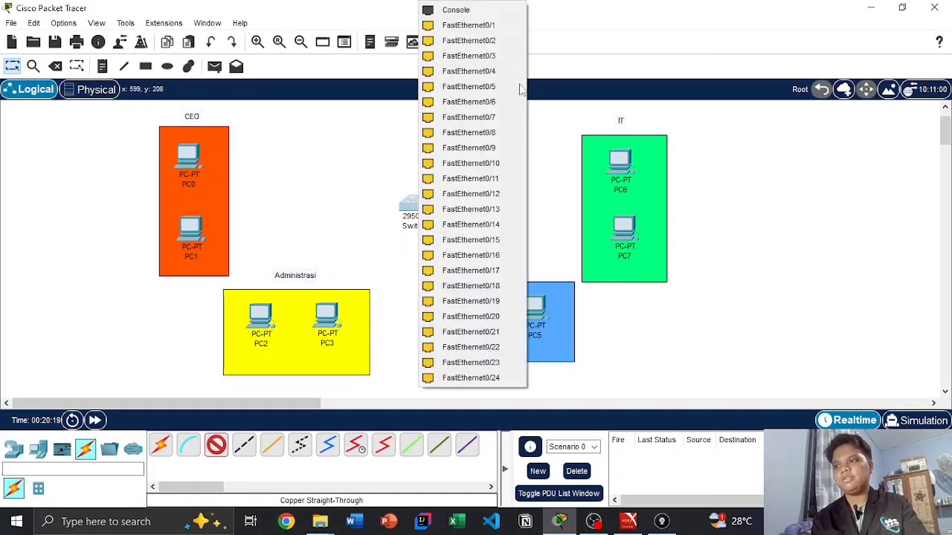
pyautogui.click(487, 27)
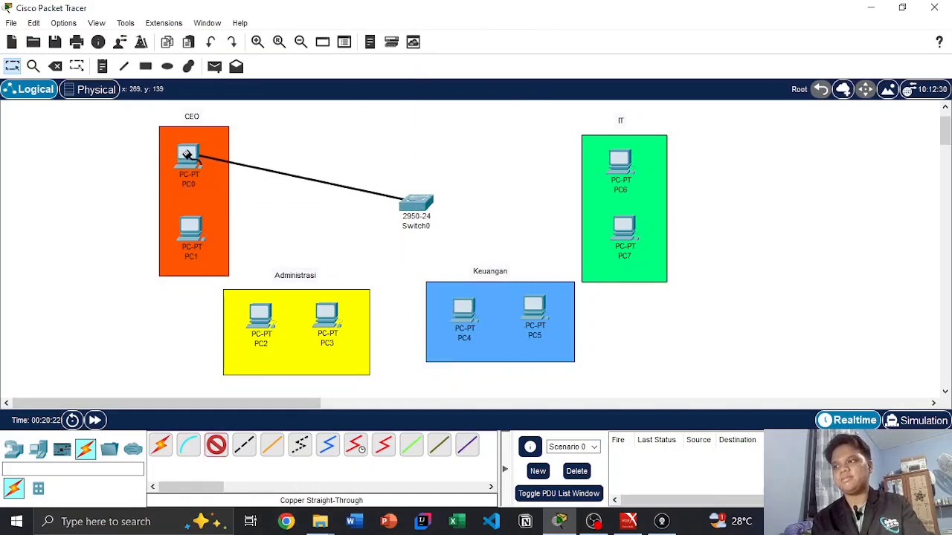
pyautogui.click(188, 156)
pyautogui.click(260, 214)
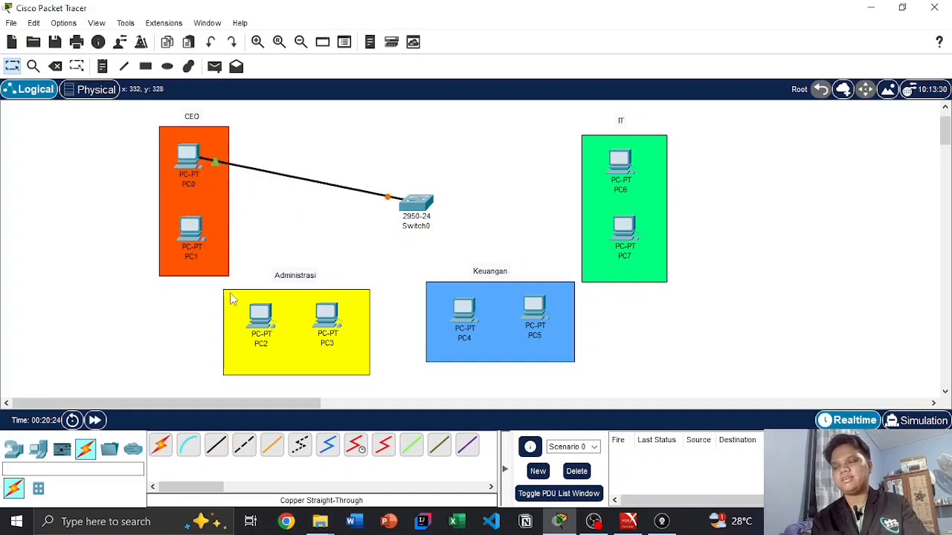
# Connect the switch's FastEthernet0/2 to PC1's FastEthernet0 with a copper straight-through cable
pyautogui.click(215, 449)
pyautogui.click(416, 202)
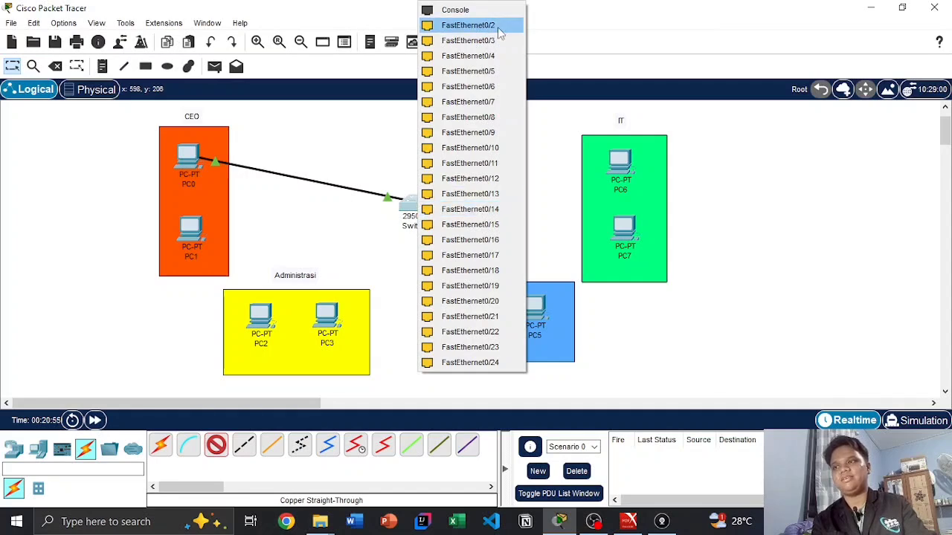
pyautogui.click(500, 28)
pyautogui.click(188, 227)
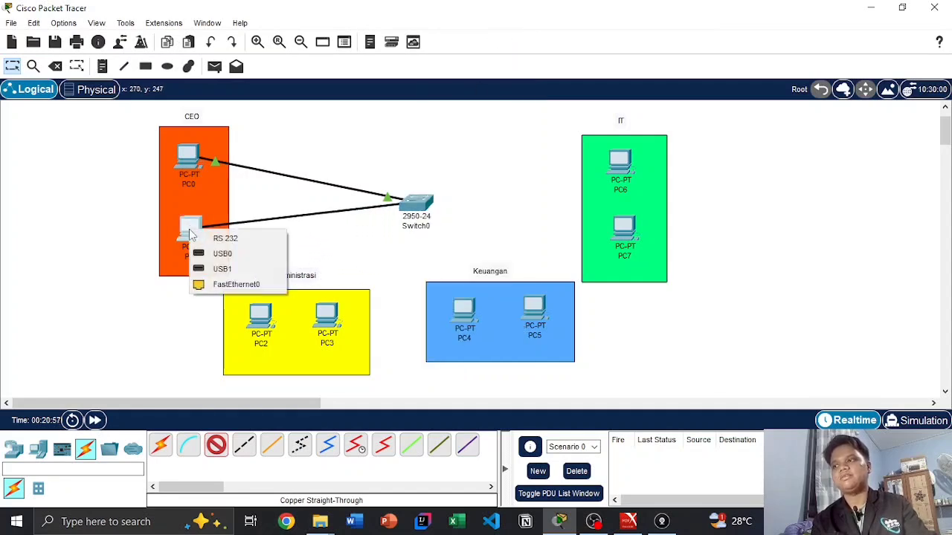
pyautogui.click(212, 284)
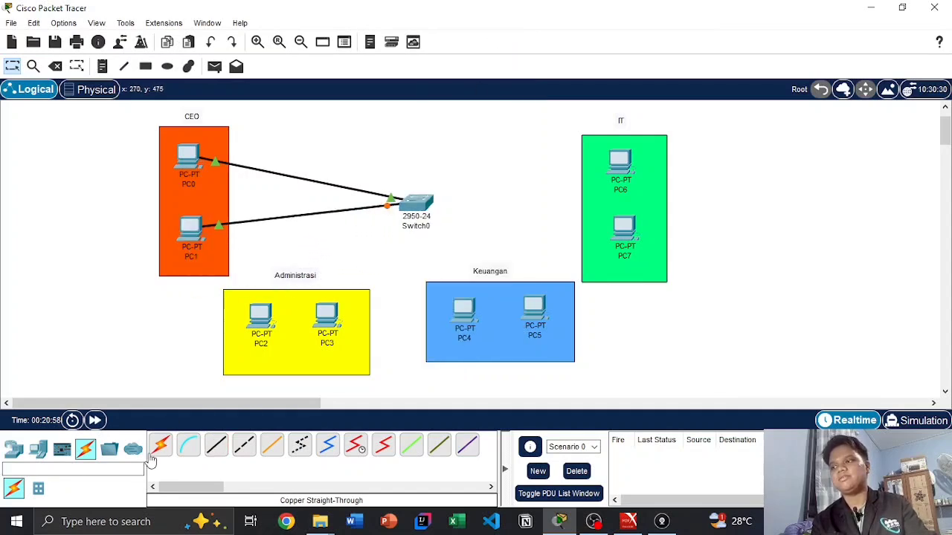
# Connect the switch's FastEthernet0/3 to PC2's FastEthernet0 with a copper straight-through cable
pyautogui.click(216, 450)
pyautogui.click(416, 204)
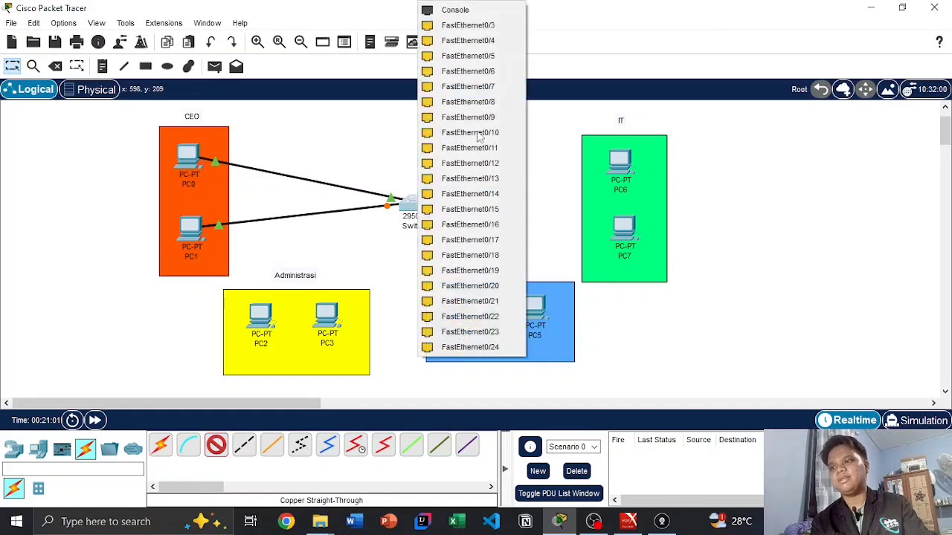
pyautogui.click(461, 25)
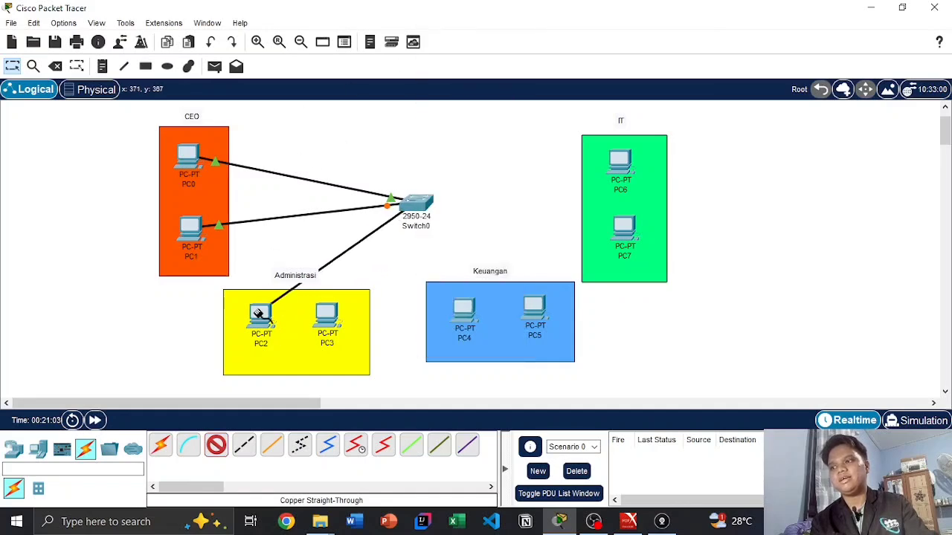
pyautogui.click(266, 318)
pyautogui.click(286, 370)
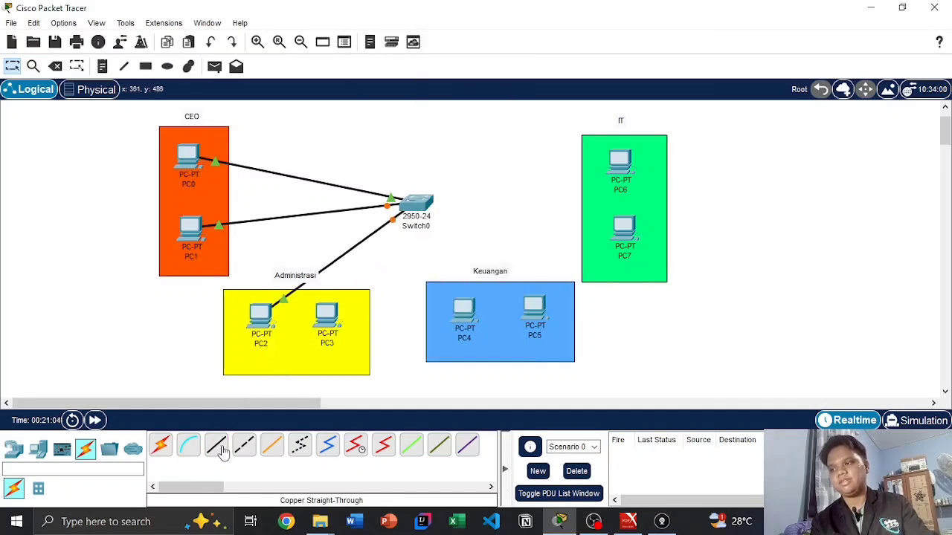
# Connect the switch's FastEthernet0/4 to PC3's FastEthernet0 with a copper straight-through cable
pyautogui.click(419, 205)
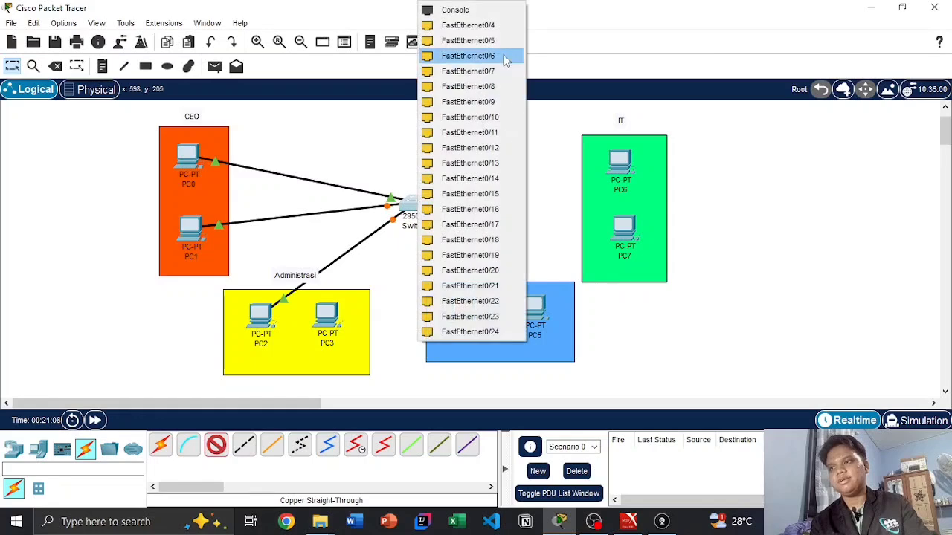
pyautogui.click(476, 25)
pyautogui.click(330, 315)
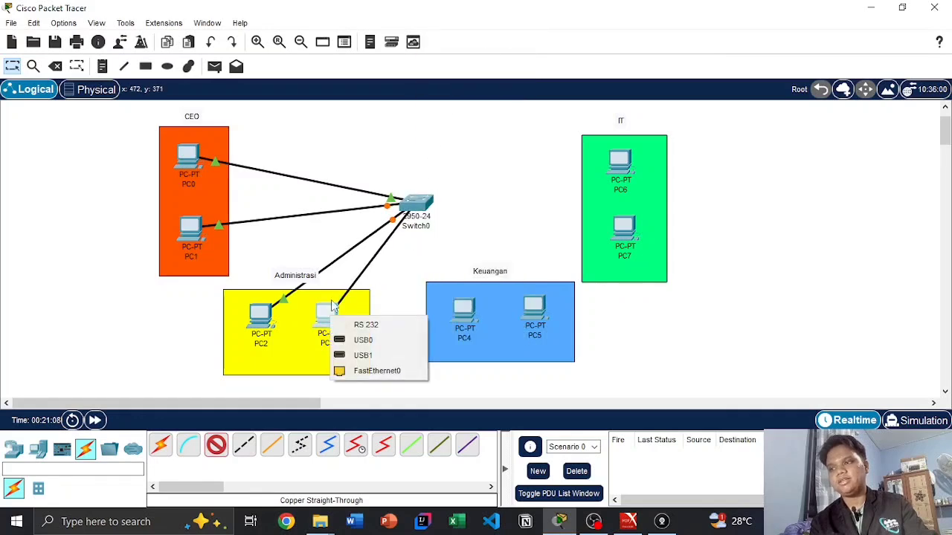
pyautogui.click(365, 370)
# Connect the switch's FastEthernet0/5 to PC4's FastEthernet0 with a copper straight-through cable
pyautogui.click(215, 444)
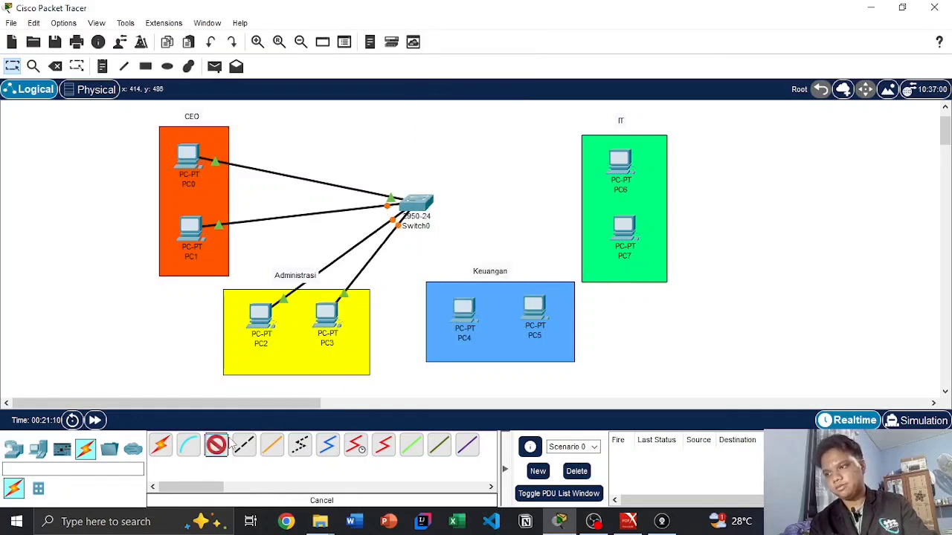
pyautogui.click(416, 205)
pyautogui.click(446, 252)
pyautogui.click(465, 311)
pyautogui.click(529, 365)
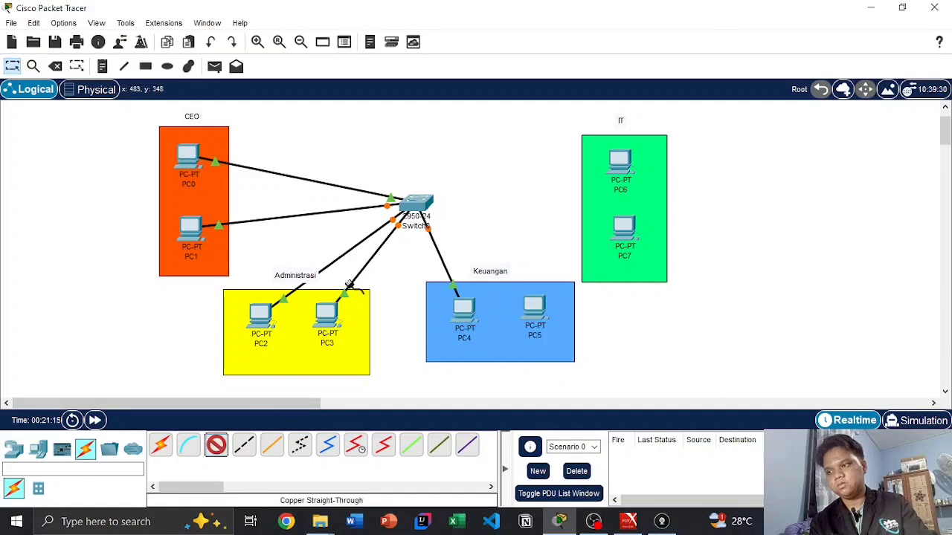
# Connect the switch's FastEthernet0/6 to PC5's FastEthernet0 with a copper straight-through cable
pyautogui.click(419, 203)
pyautogui.click(476, 240)
pyautogui.click(535, 306)
pyautogui.click(574, 364)
# Connect the switch's FastEthernet0/7 to PC6's FastEthernet0 with a copper straight-through cable
pyautogui.click(416, 204)
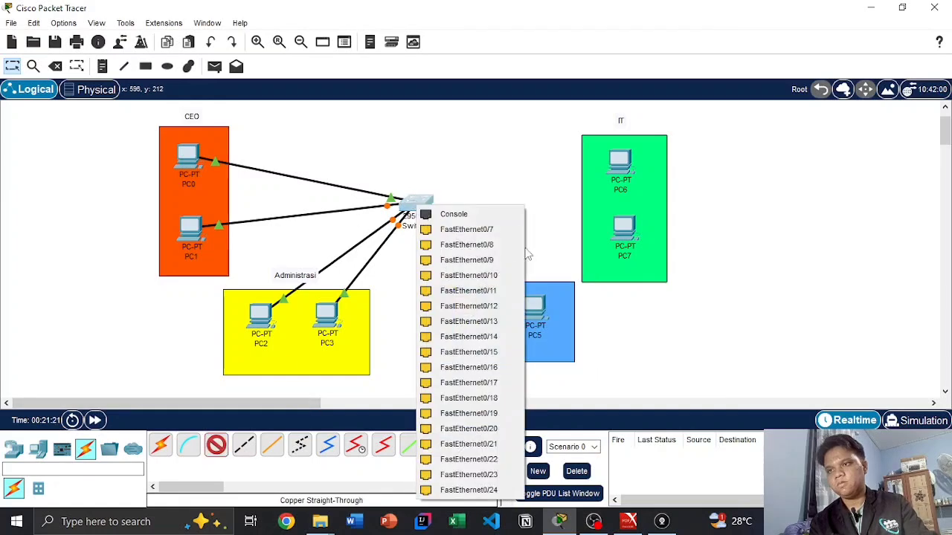
pyautogui.click(461, 227)
pyautogui.click(620, 164)
pyautogui.click(658, 215)
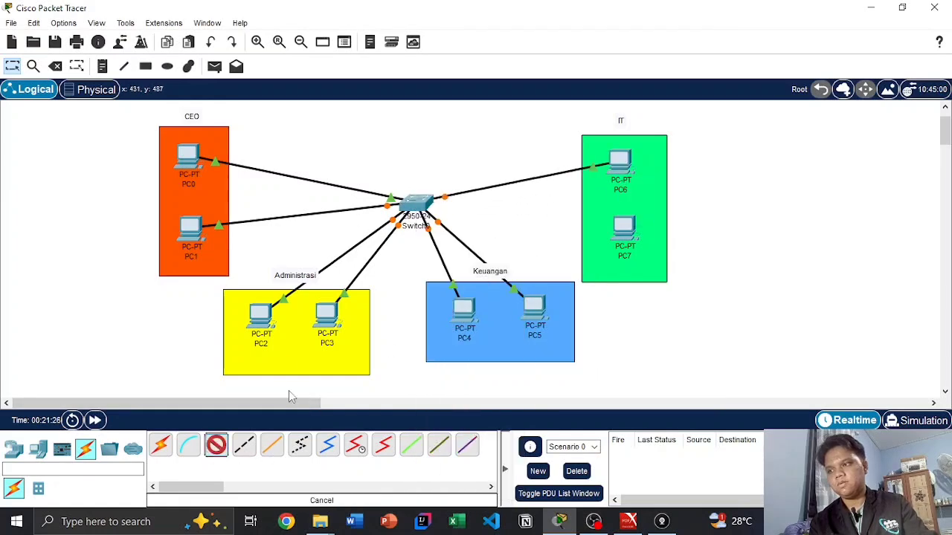
# Connect the switch's FastEthernet0/8 to PC7's FastEthernet0 with a copper straight-through cable
pyautogui.click(416, 203)
pyautogui.click(462, 230)
pyautogui.click(624, 229)
pyautogui.click(669, 285)
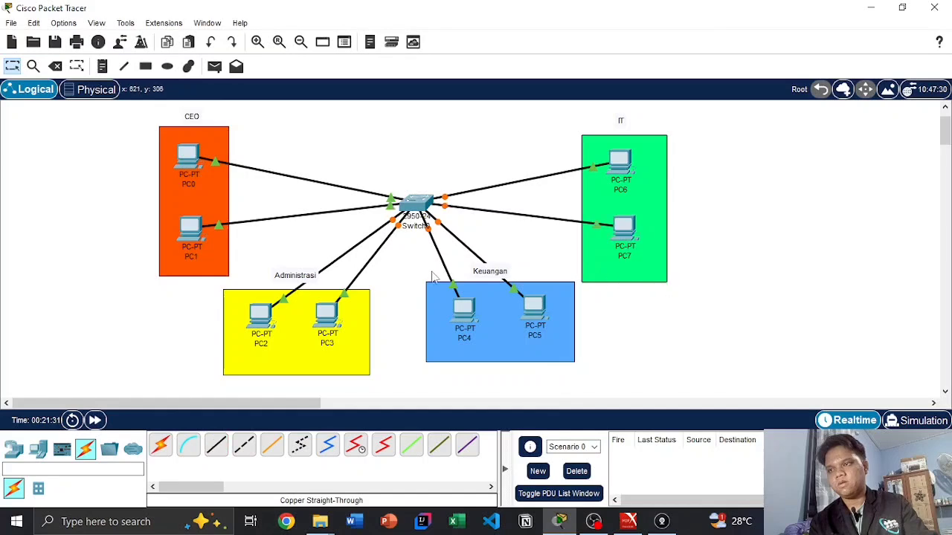
# Reposition PC2 and PC3 slightly so they sit level with each other inside the yellow Administrasi area
pyautogui.moveTo(327, 320); pyautogui.dragTo(325, 331)
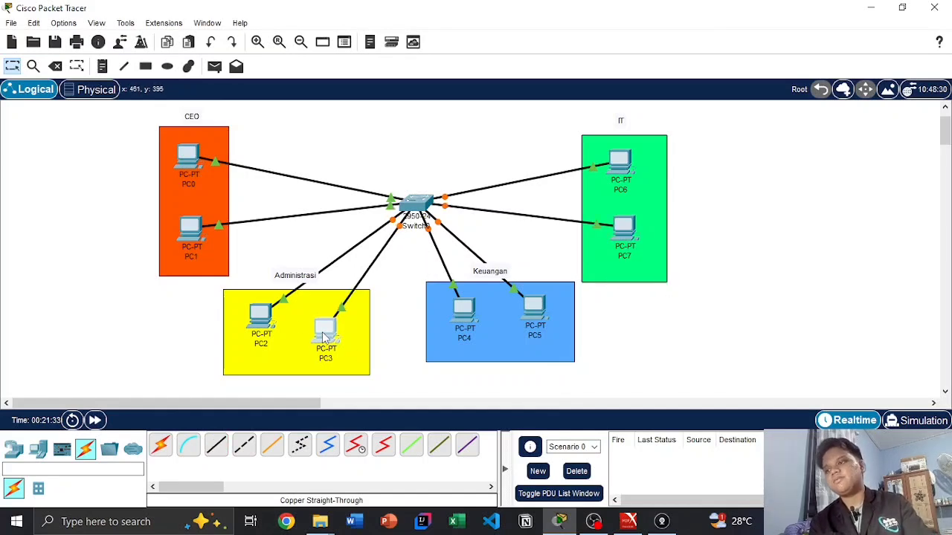
pyautogui.moveTo(255, 318)
pyautogui.mouseDown()
pyautogui.moveTo(255, 335)
pyautogui.moveTo(259, 327)
pyautogui.mouseUp()
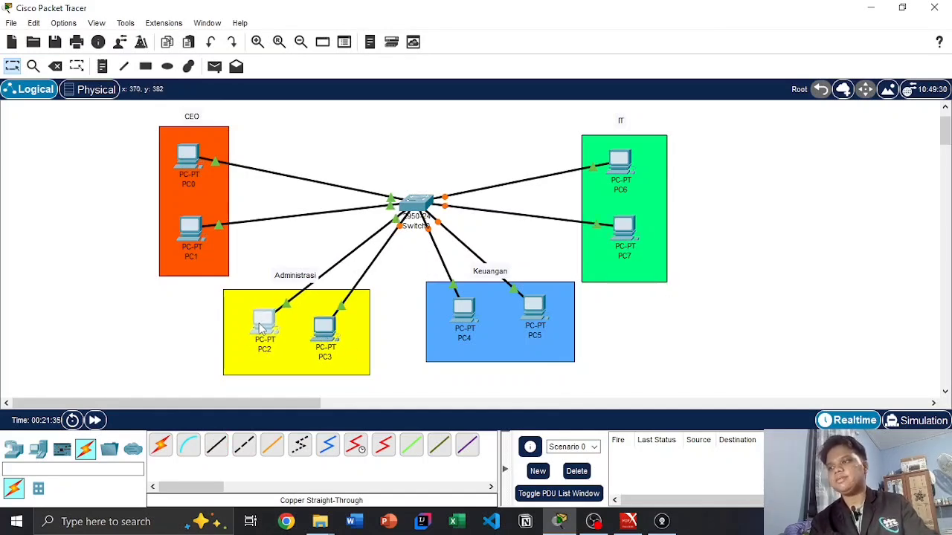
pyautogui.moveTo(317, 343); pyautogui.dragTo(322, 335)
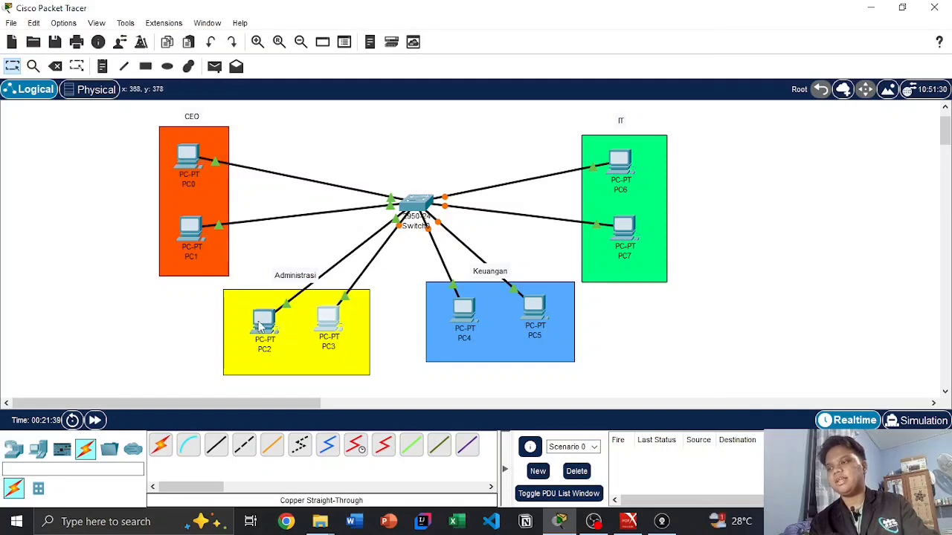
# Add the text labels 192.168.10.2 beside PC0 and 192.168.10.3 beside PC1, outside the orange CEO area
pyautogui.click(103, 67)
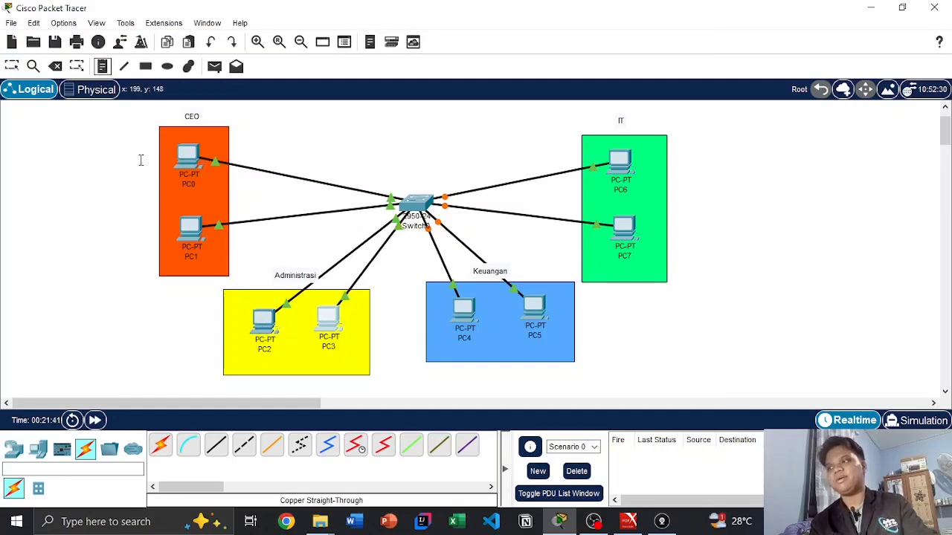
pyautogui.click(92, 153)
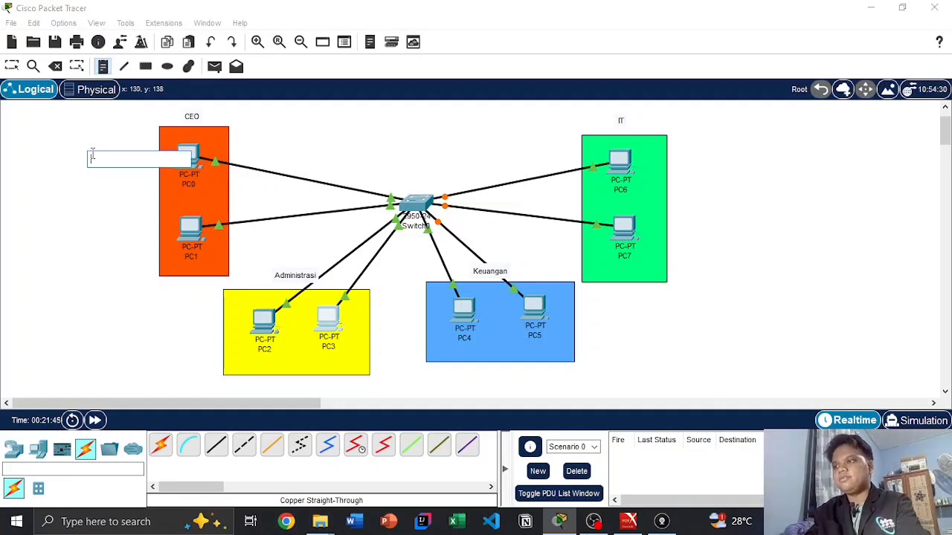
pyautogui.write('-')
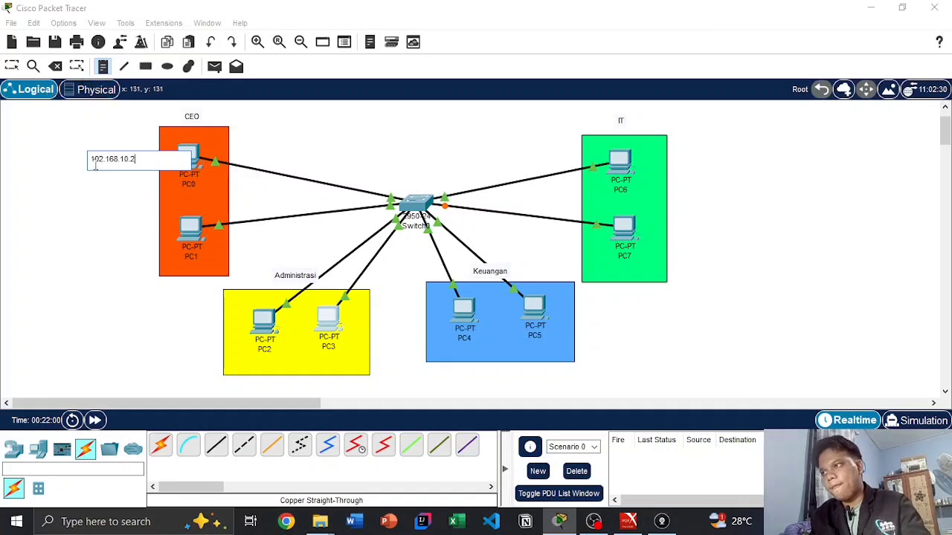
pyautogui.click(109, 235)
pyautogui.write('192.168.10.3')
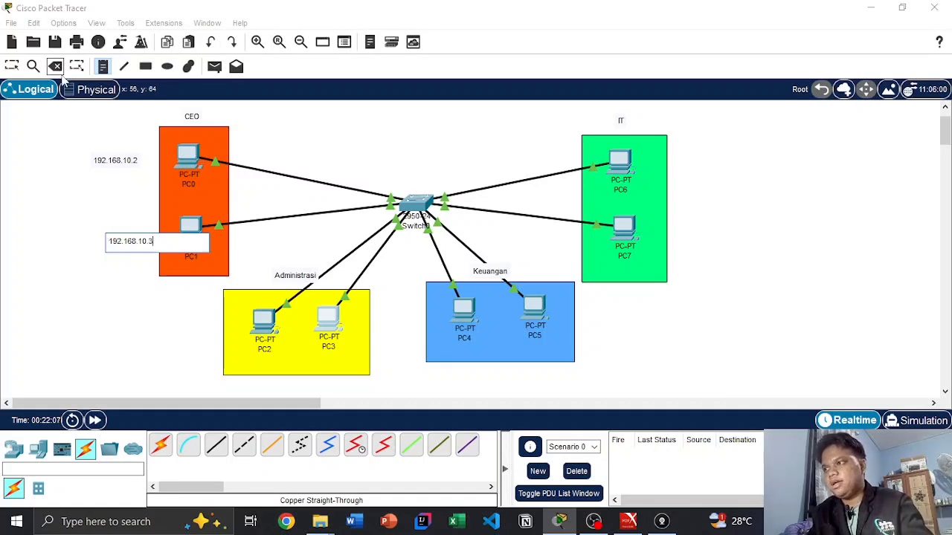
pyautogui.click(12, 66)
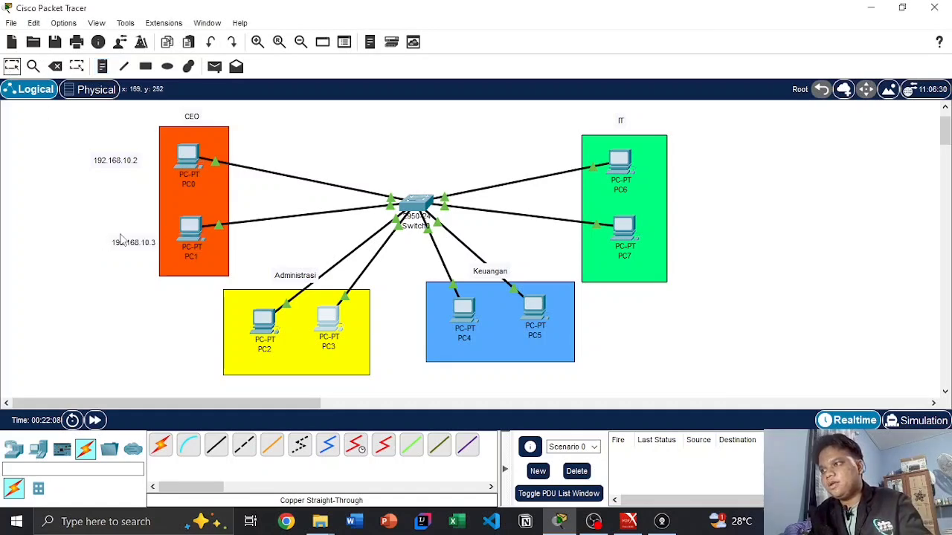
# Add the text labels 192.168.20.2 below PC2 and 192.168.20.3 below PC3, under the yellow Administrasi area
pyautogui.click(102, 66)
pyautogui.click(286, 388)
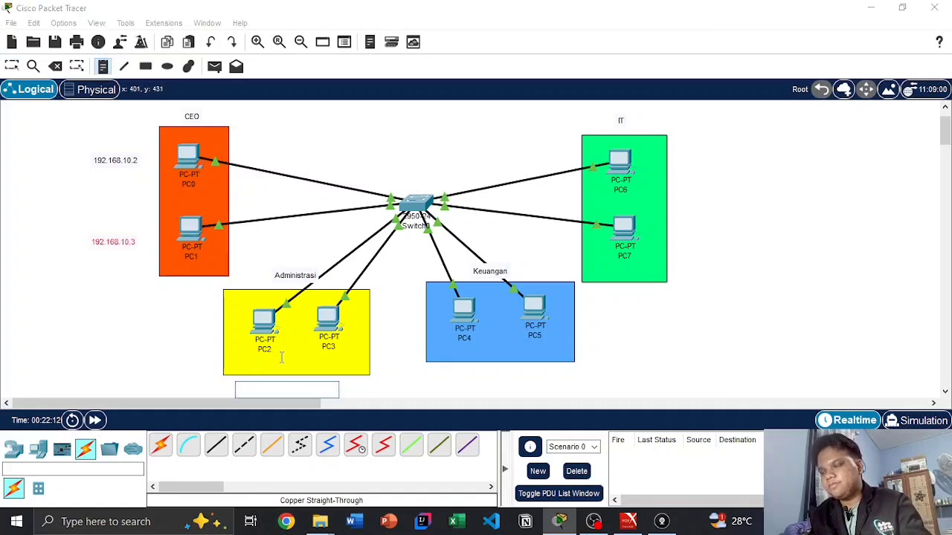
pyautogui.write('192.168.20')
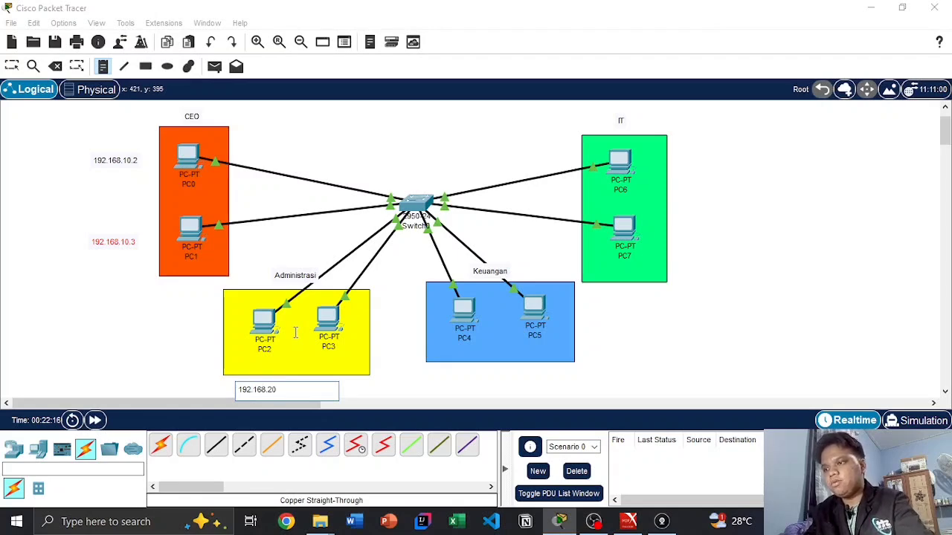
pyautogui.write('.2')
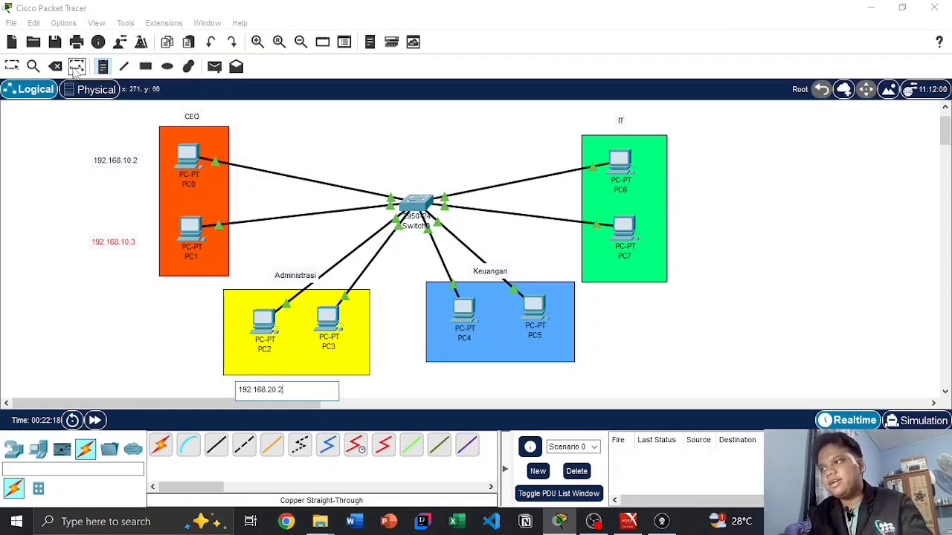
pyautogui.click(220, 197)
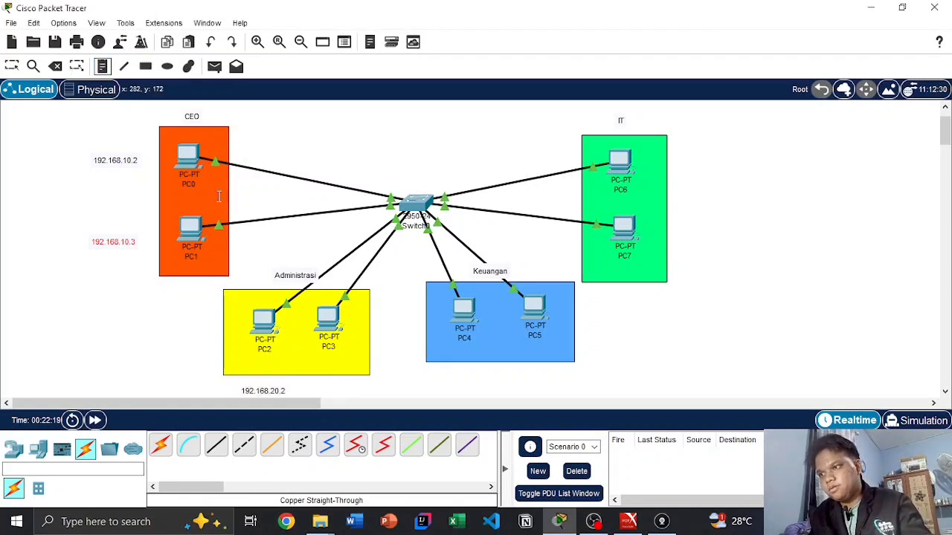
pyautogui.click(325, 386)
pyautogui.write('192.168.20.3')
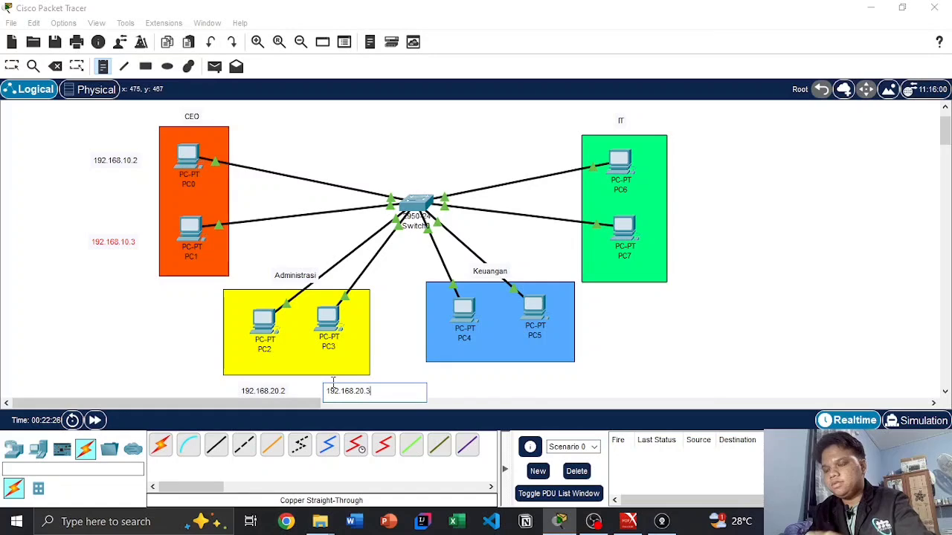
# Add the text labels 192.168.30.2 below PC4 and 192.168.30.3 below PC5 under the blue Keuangan area, aligned in a row
pyautogui.click(108, 69)
pyautogui.click(470, 376)
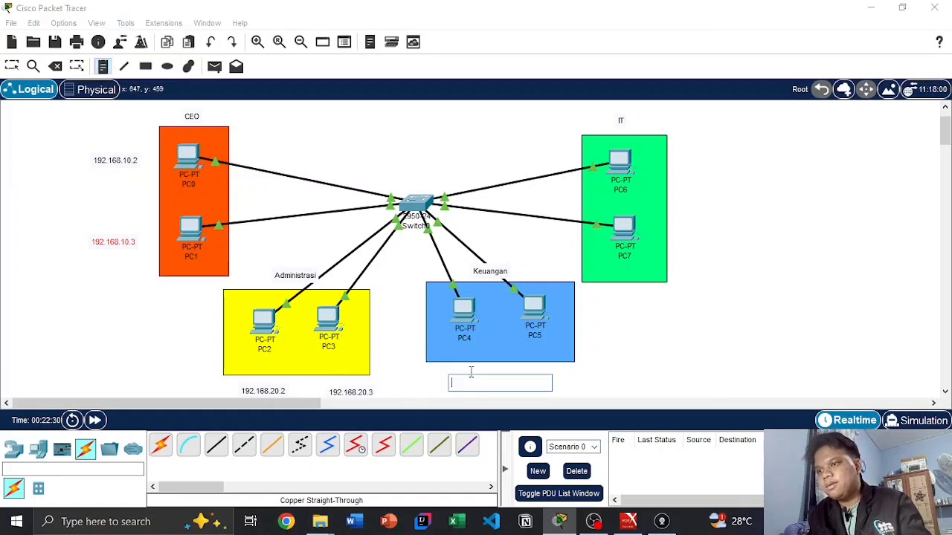
pyautogui.write('19')
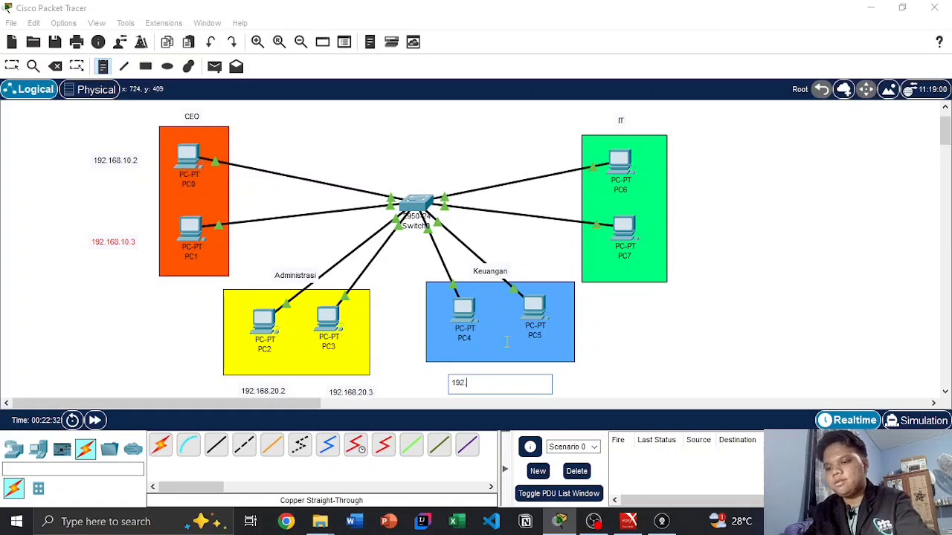
pyautogui.write('2.168.30')
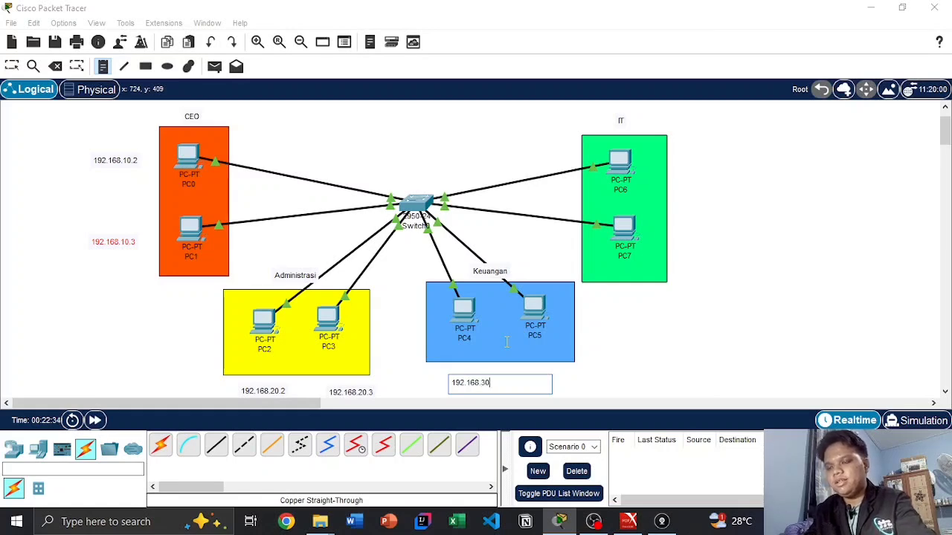
pyautogui.write('.2')
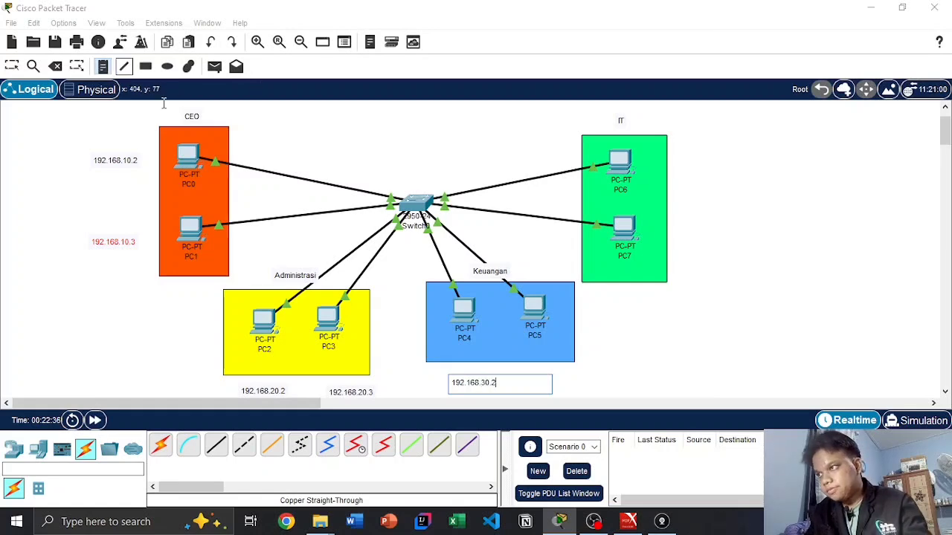
pyautogui.click(560, 379)
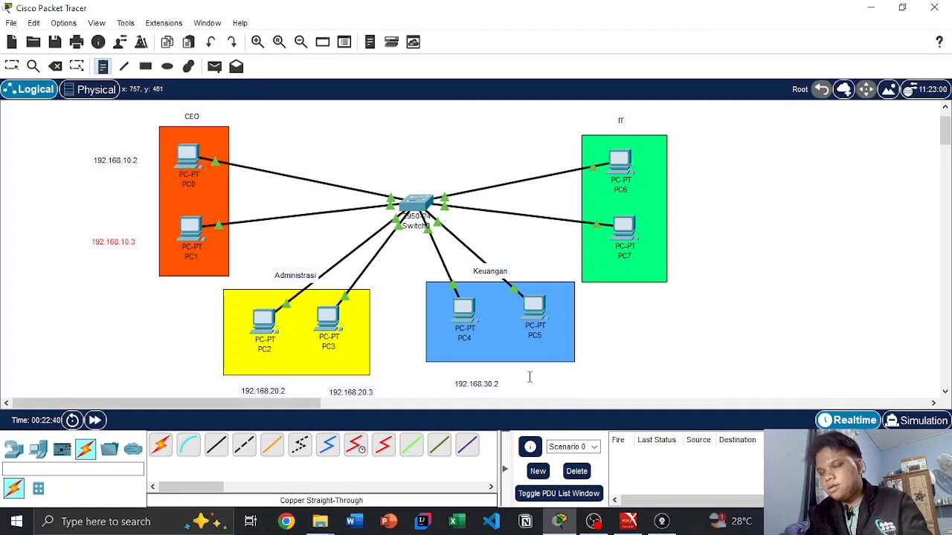
pyautogui.click(529, 377)
pyautogui.write('192.168.30.3')
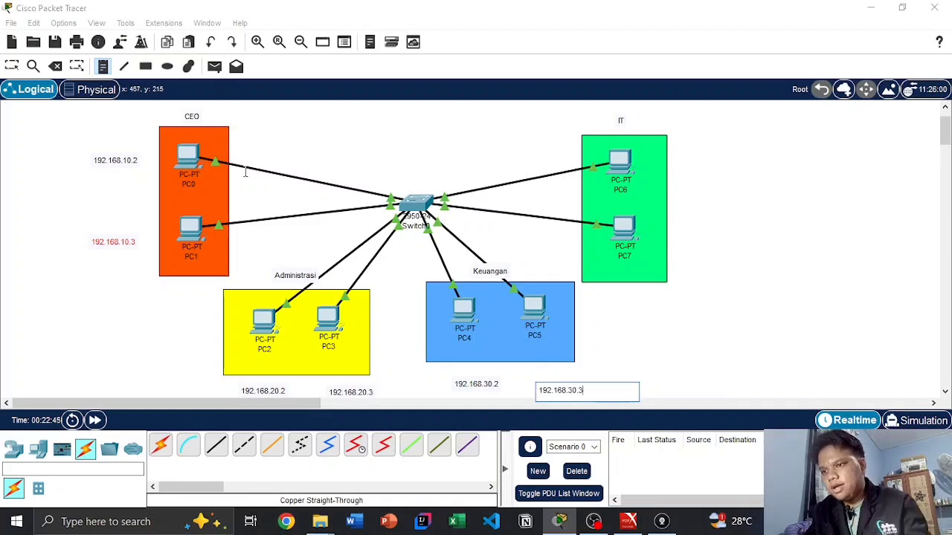
pyautogui.click(11, 66)
pyautogui.moveTo(623, 392); pyautogui.dragTo(608, 383)
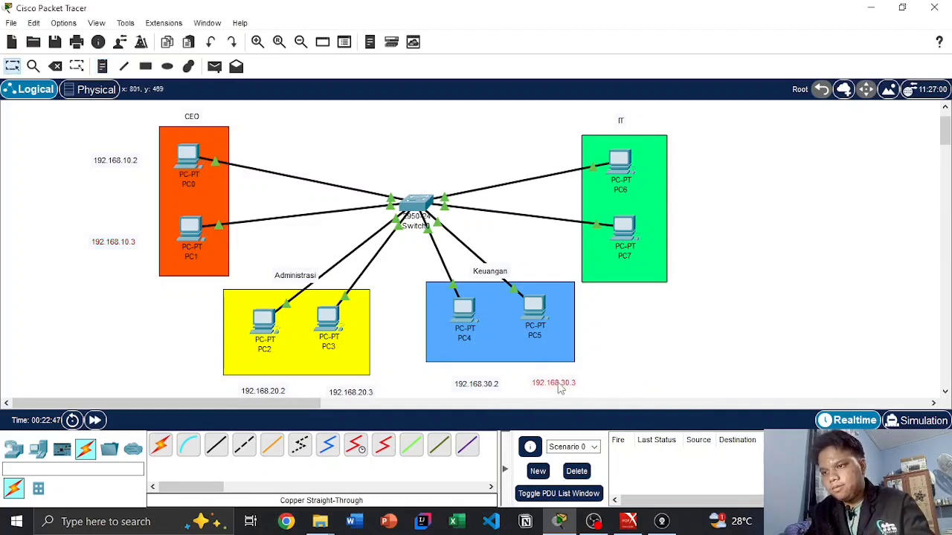
# Add the text labels 192.168.40.2 beside PC6 and 192.168.20.3 beside PC7, outside the green IT area
pyautogui.click(96, 71)
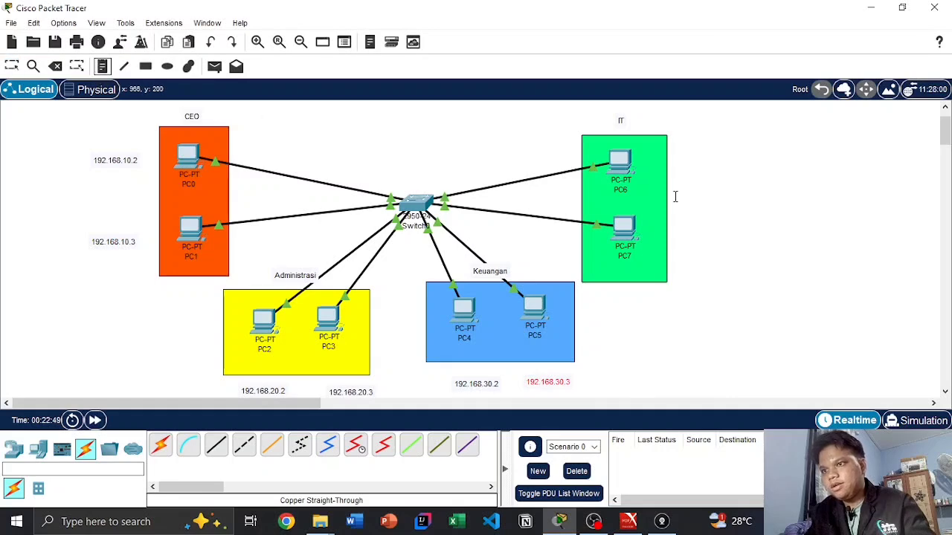
pyautogui.click(690, 162)
pyautogui.write('192.168.40.2')
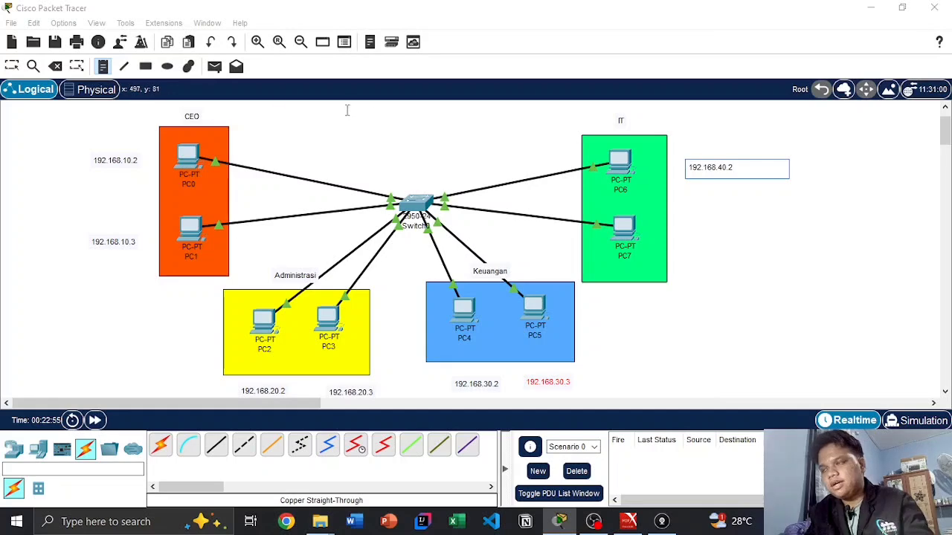
pyautogui.click(695, 235)
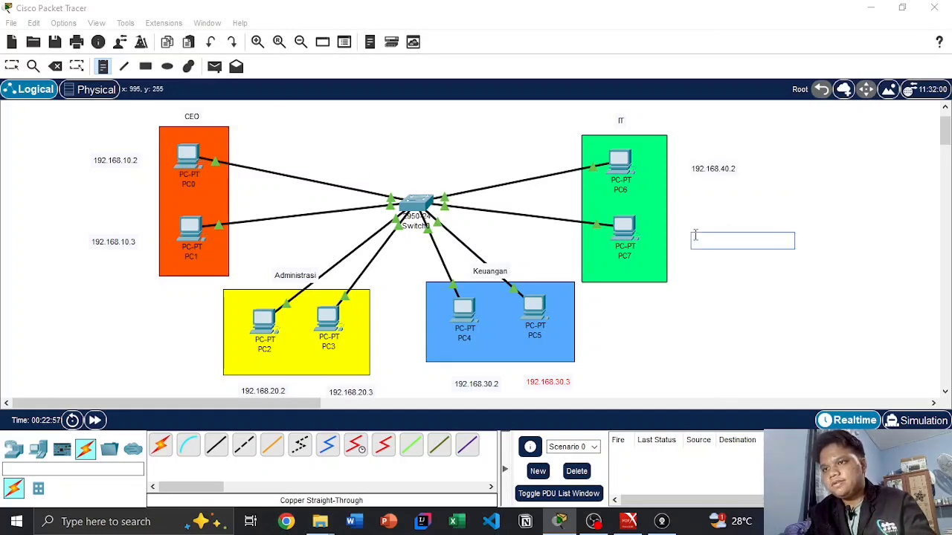
pyautogui.write('192.168.20.3')
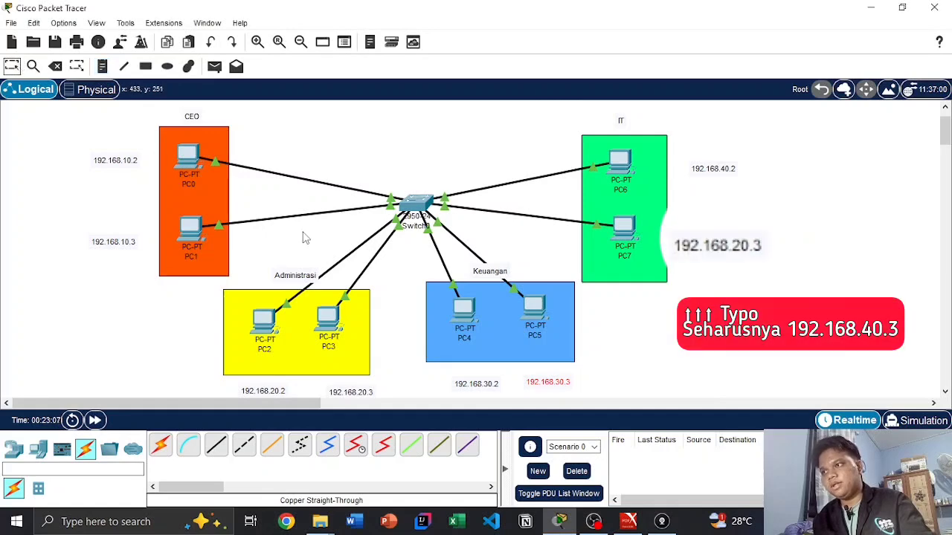
# Give PC0 the static IPv4 address 192.168.10.2 with subnet mask 255.255.255.0
pyautogui.click(192, 155)
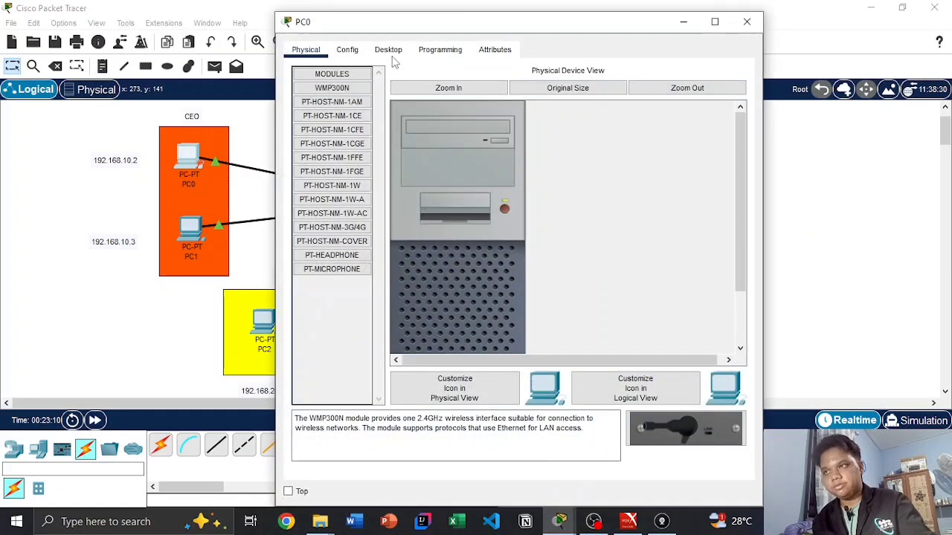
pyautogui.click(390, 54)
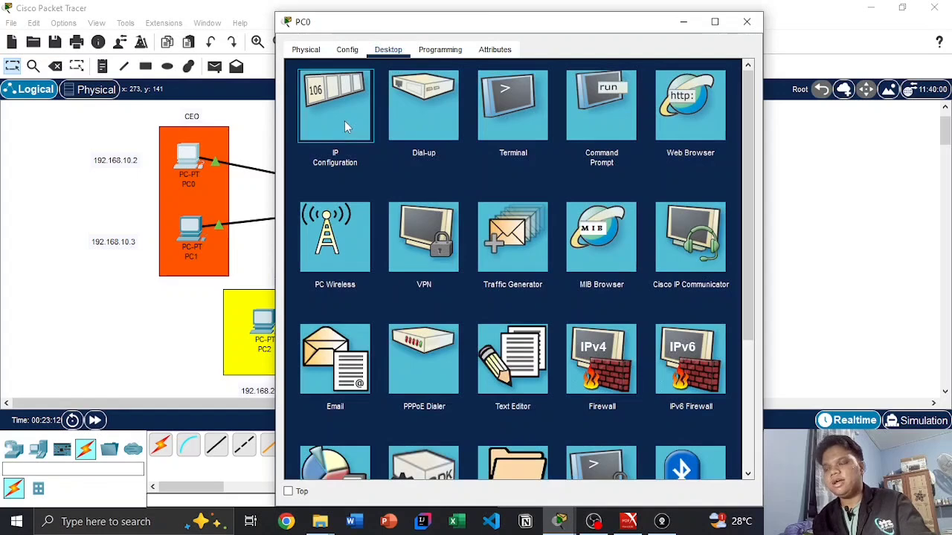
pyautogui.click(345, 120)
pyautogui.click(521, 145)
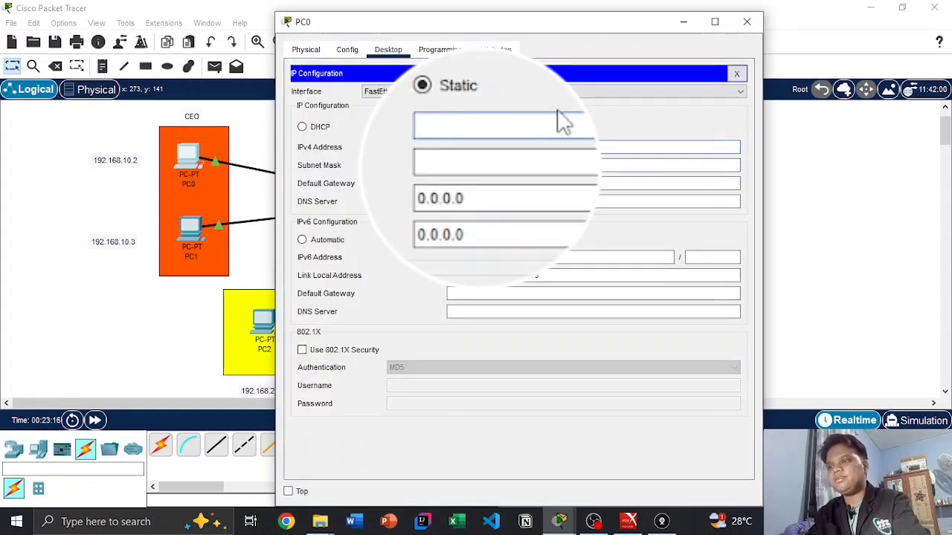
pyautogui.write('192.168.10.2')
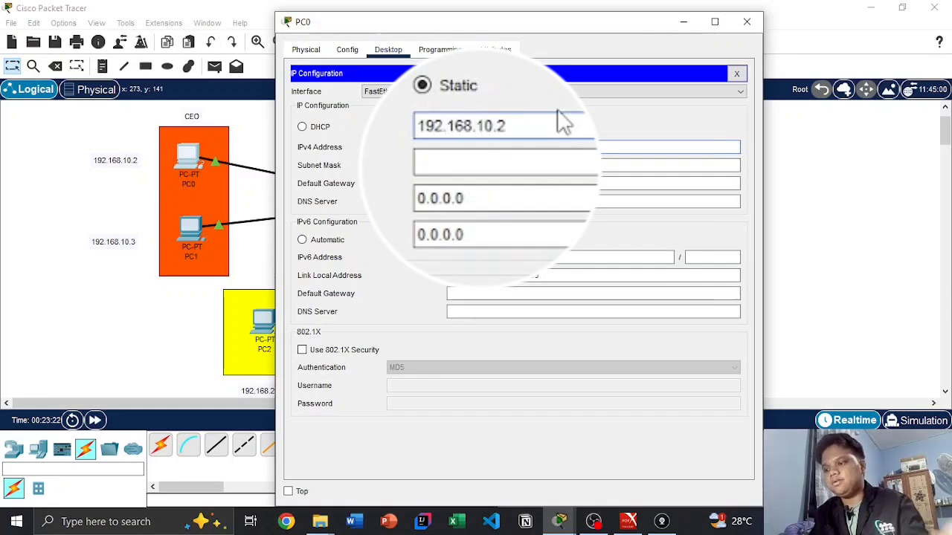
pyautogui.hotkey('ctrl', 'a')
pyautogui.hotkey('ctrl', 'c')
pyautogui.press('Tab')
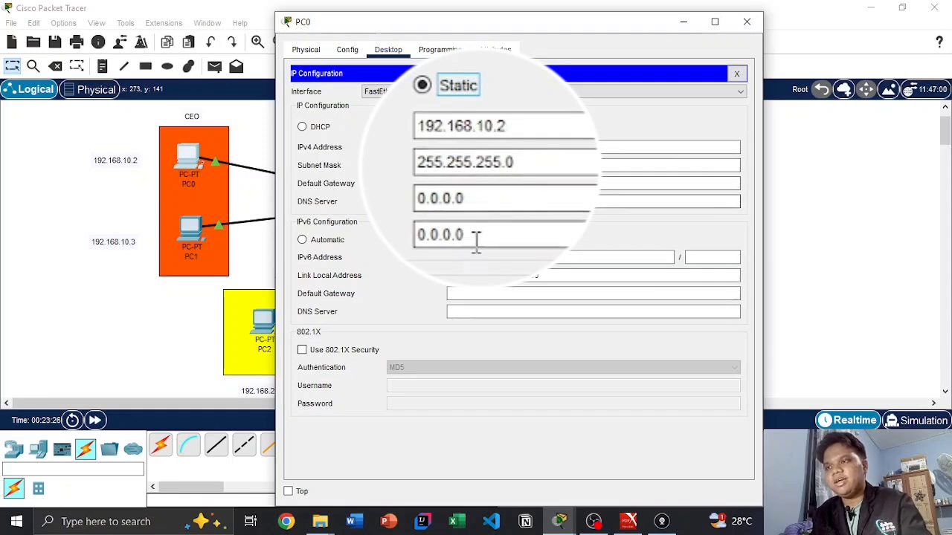
# Set PC0's default gateway to 192.168.10.1 and close its configuration
pyautogui.moveTo(493, 202); pyautogui.dragTo(414, 204)
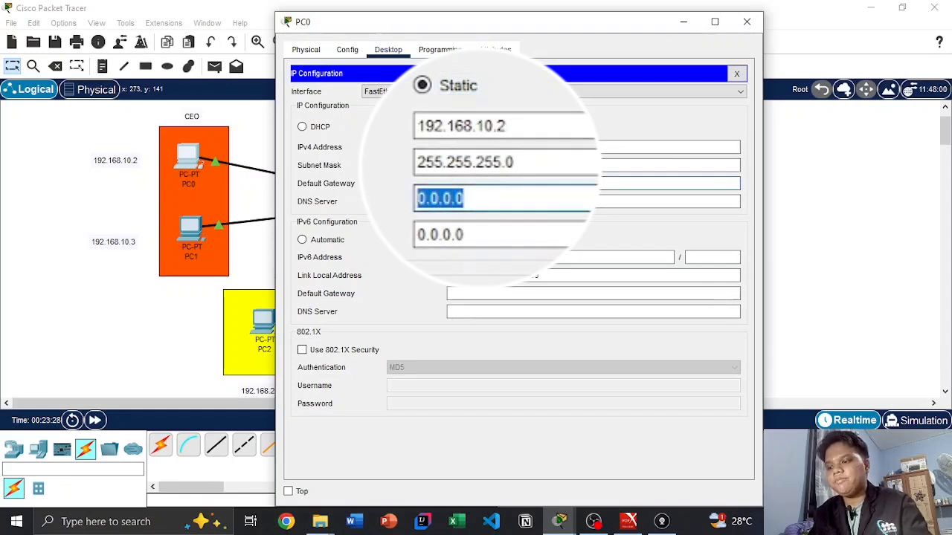
pyautogui.hotkey('ctrl', 'v')
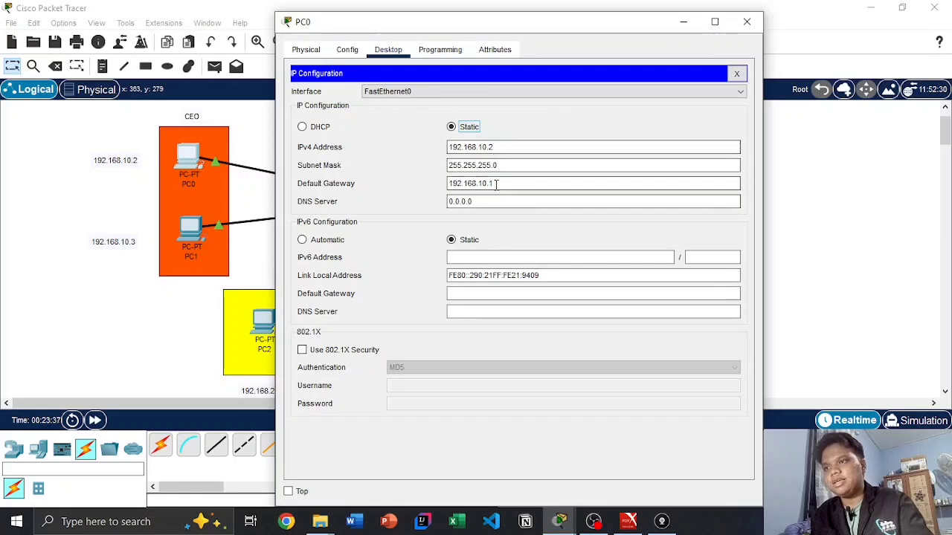
pyautogui.click(747, 27)
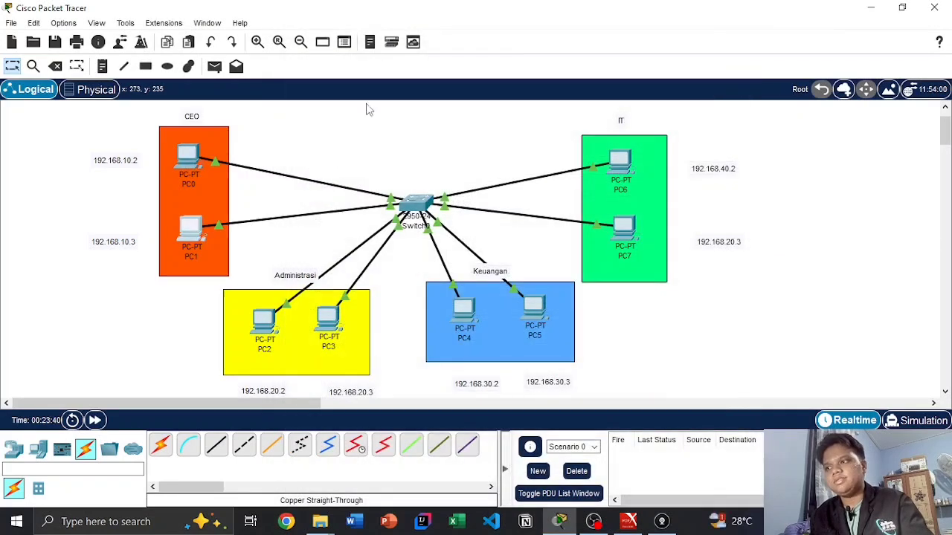
# Give PC1 in the CEO area the static IPv4 address 192.168.10.3
pyautogui.click(190, 231)
pyautogui.click(388, 49)
pyautogui.click(339, 104)
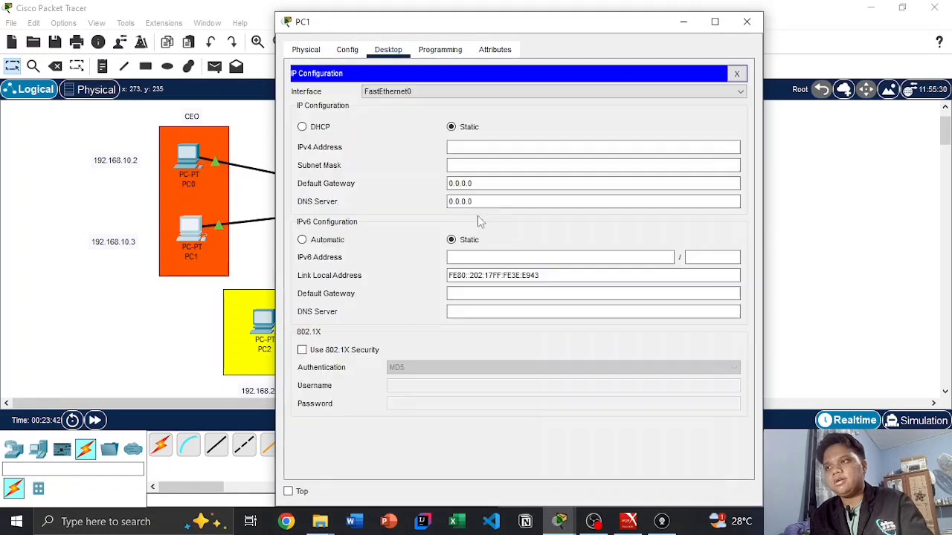
pyautogui.click(477, 147)
pyautogui.write('192.168.10.2')
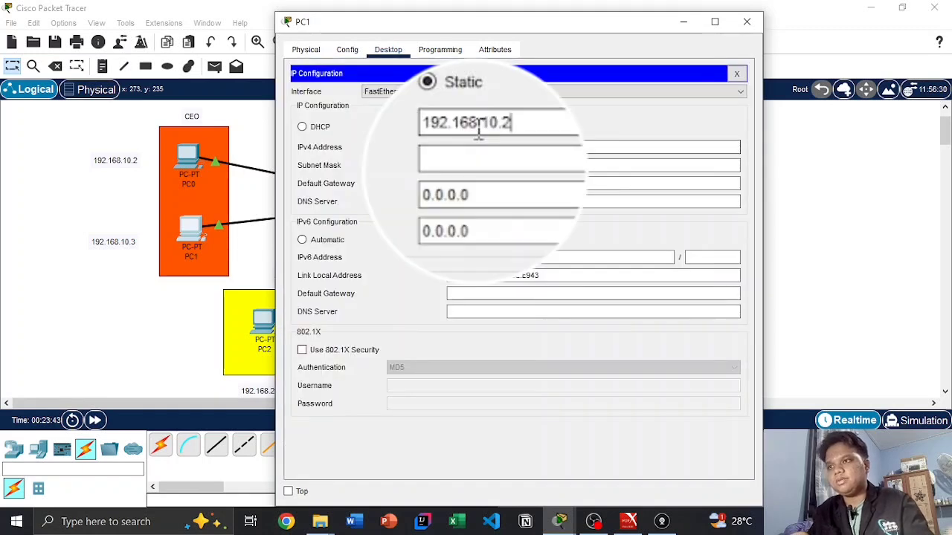
# Fill in PC1's subnet mask 255.255.255.0 and default gateway 192.168.10.1, and close its configuration
pyautogui.click(500, 183)
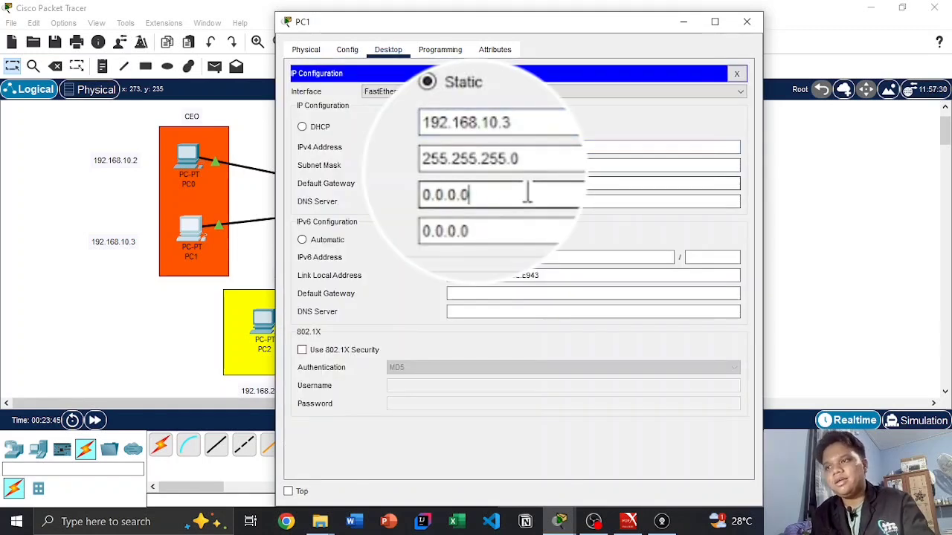
pyautogui.hotkey('ctrl', 'a')
pyautogui.write('192.168.10.2')
pyautogui.press('BackSpace')
pyautogui.press('BackSpace')
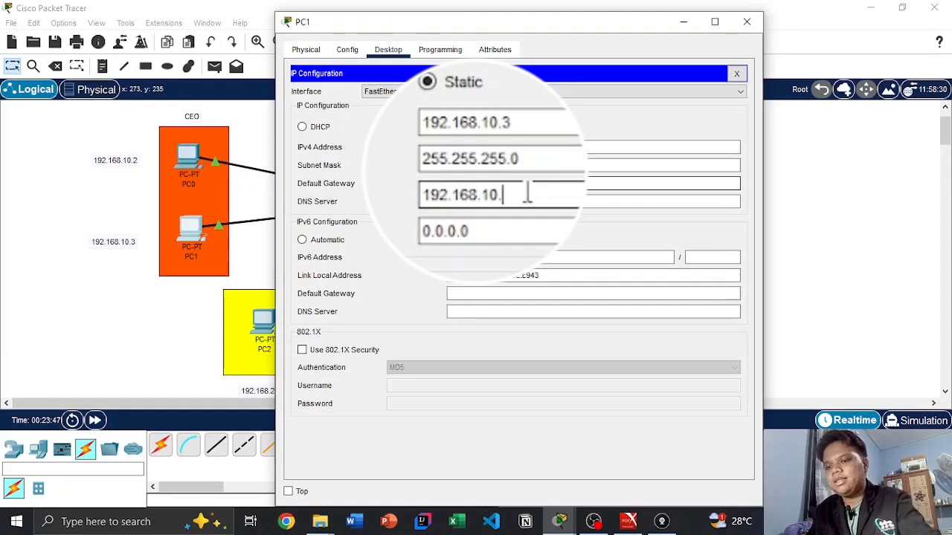
pyautogui.write('.1')
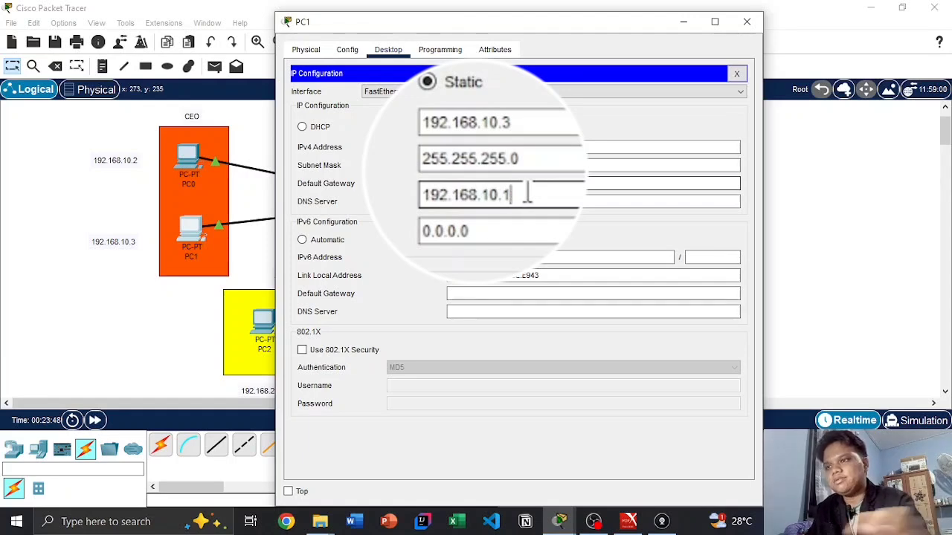
pyautogui.click(747, 21)
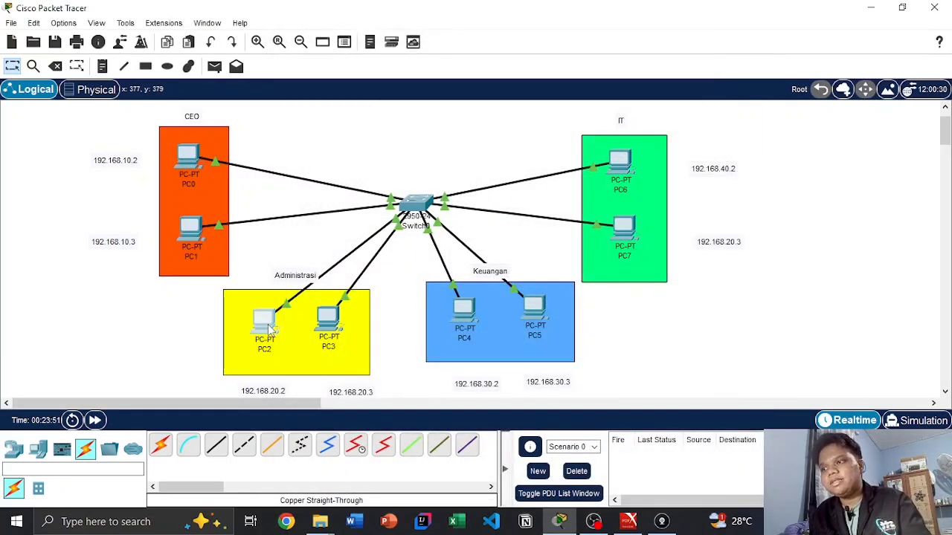
# Give PC2 in the Administrasi area the static IPv4 address 192.168.20.2 and copy that address
pyautogui.click(267, 325)
pyautogui.click(396, 53)
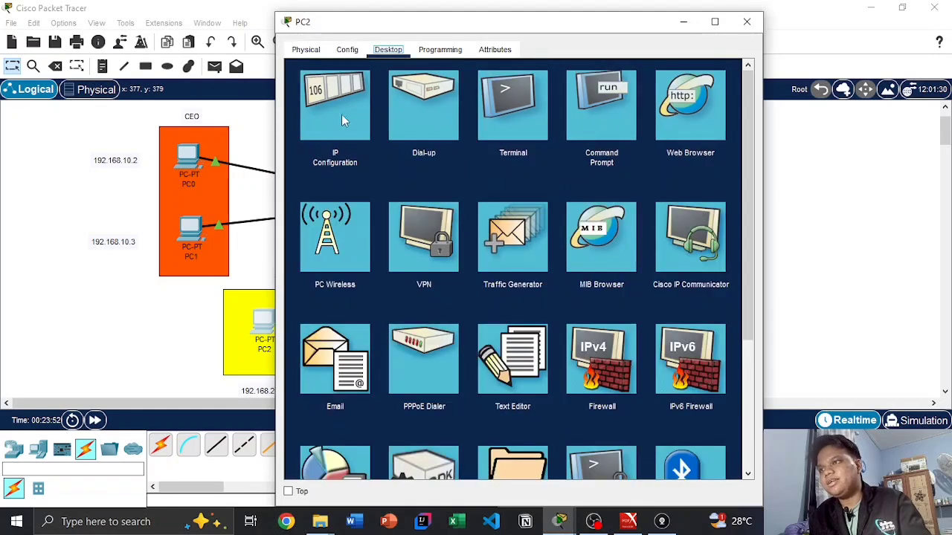
pyautogui.click(341, 114)
pyautogui.click(498, 149)
pyautogui.write('192.168.10.2')
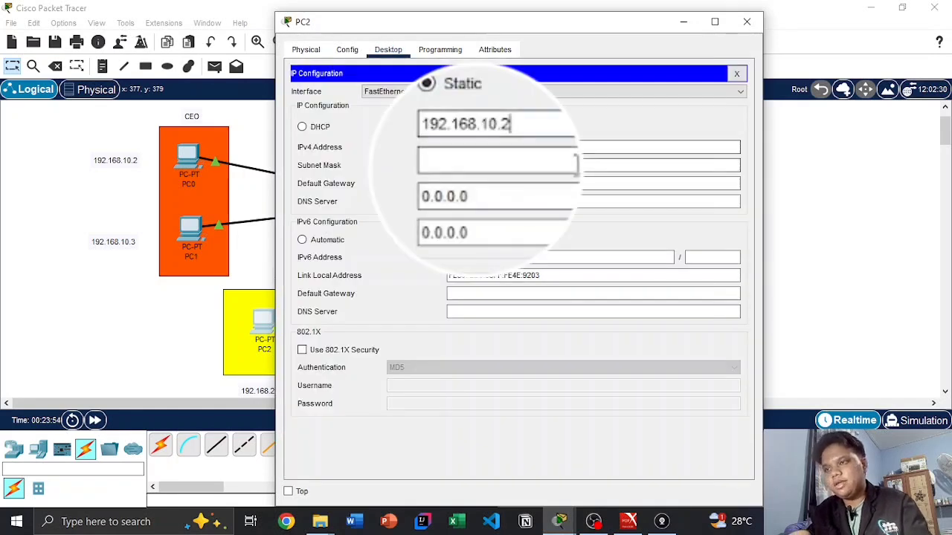
pyautogui.press('Left')
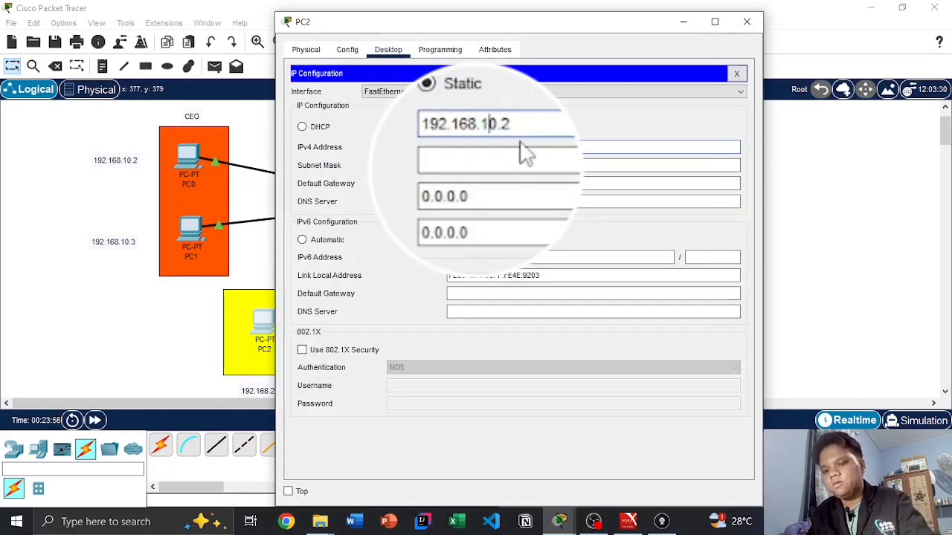
pyautogui.press('BackSpace')
pyautogui.write('2')
pyautogui.hotkey('ctrl', 'a')
pyautogui.hotkey('ctrl', 'c')
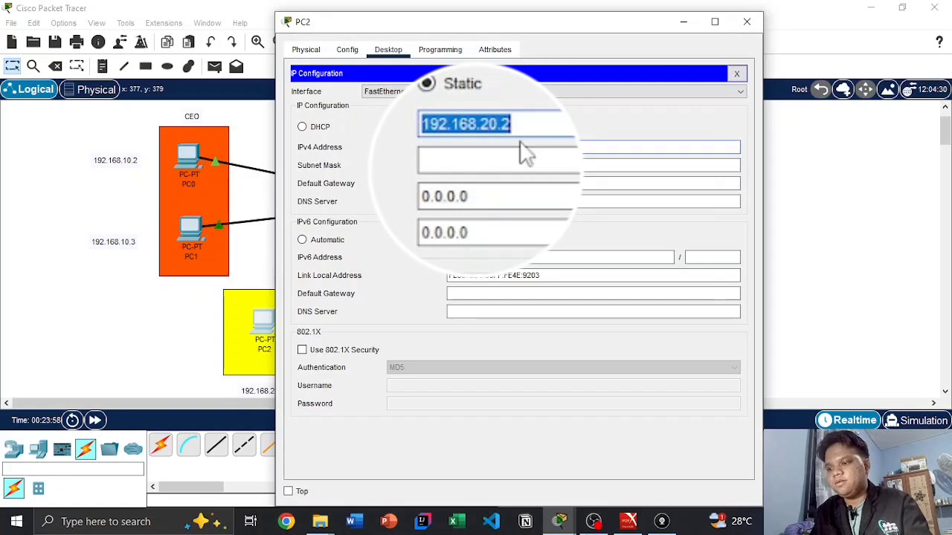
# Fill in PC2's subnet mask 255.255.255.0 and default gateway 192.168.20.1, and close its configuration
pyautogui.click(524, 158)
pyautogui.click(531, 201)
pyautogui.hotkey('ctrl', 'a')
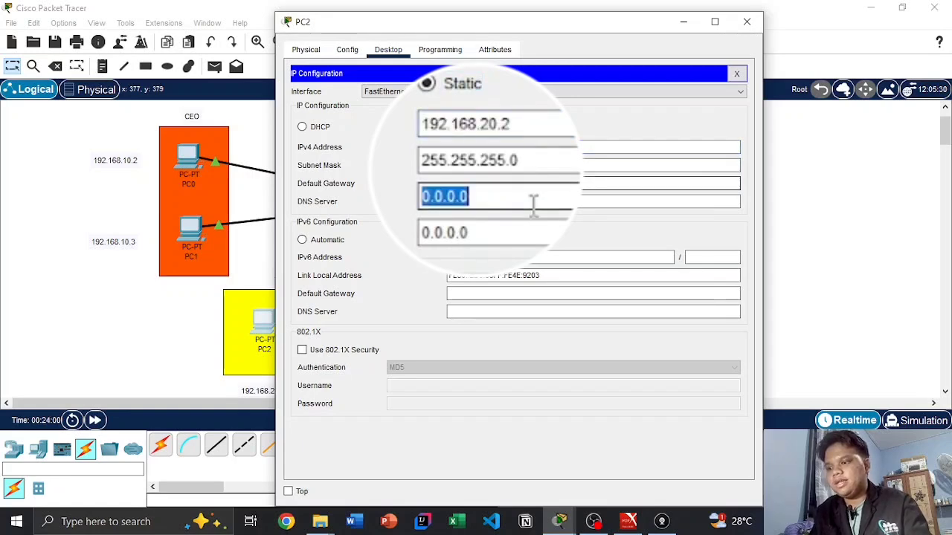
pyautogui.hotkey('ctrl', 'v')
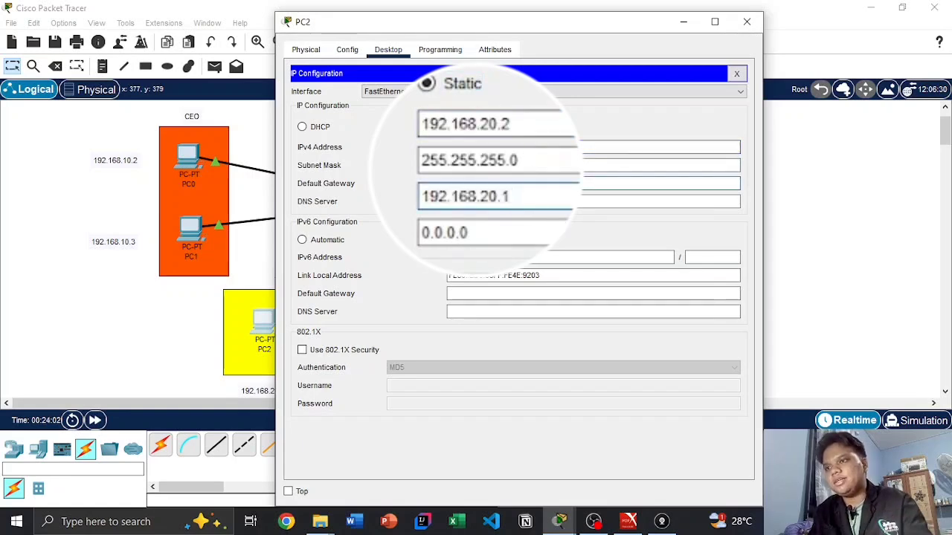
pyautogui.click(747, 21)
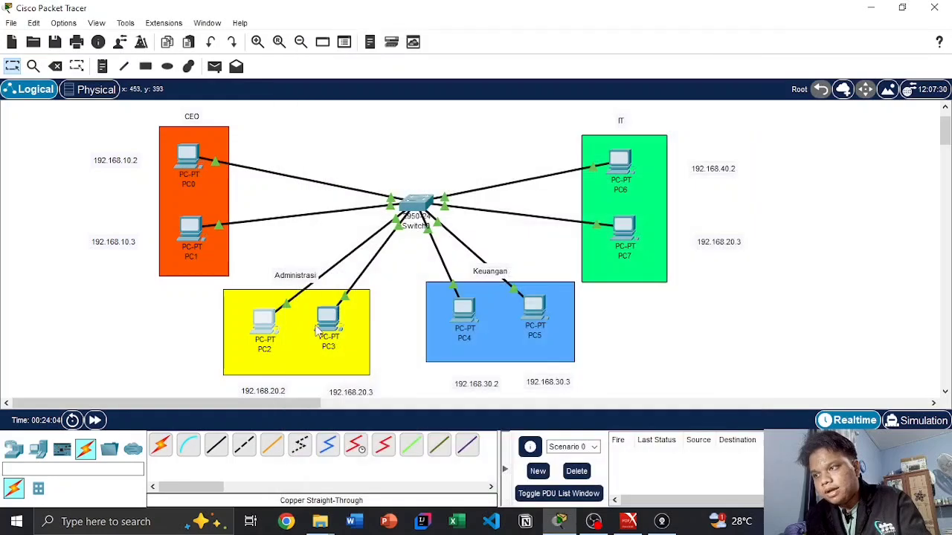
# Give PC3 in the Administrasi area the static IPv4 address 192.168.20.3
pyautogui.click(332, 319)
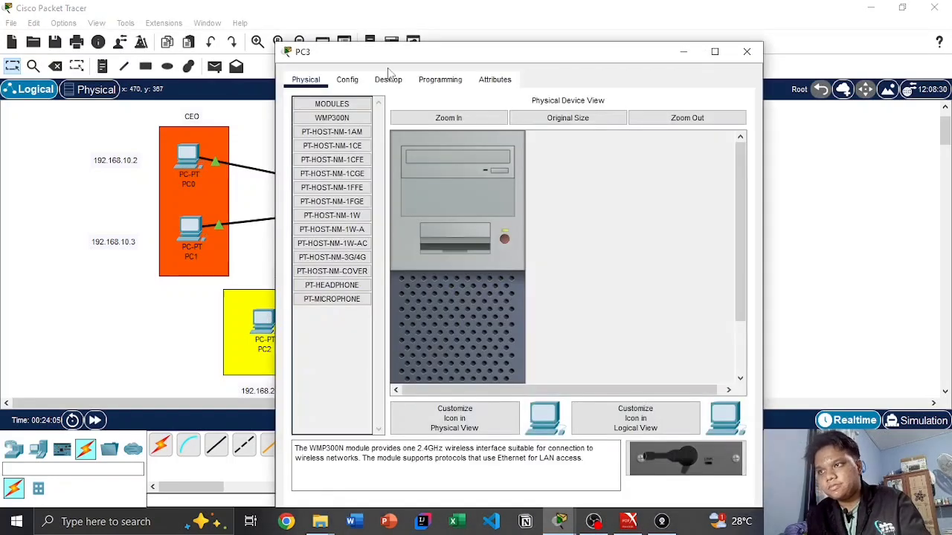
pyautogui.click(388, 78)
pyautogui.click(337, 138)
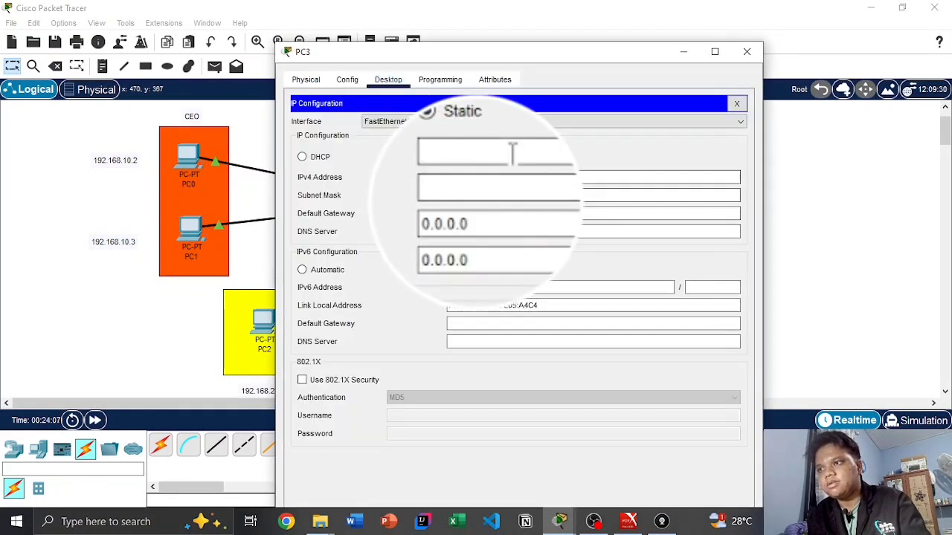
pyautogui.click(513, 177)
pyautogui.write('192.168.20.2')
pyautogui.press('BackSpace')
pyautogui.write('3')
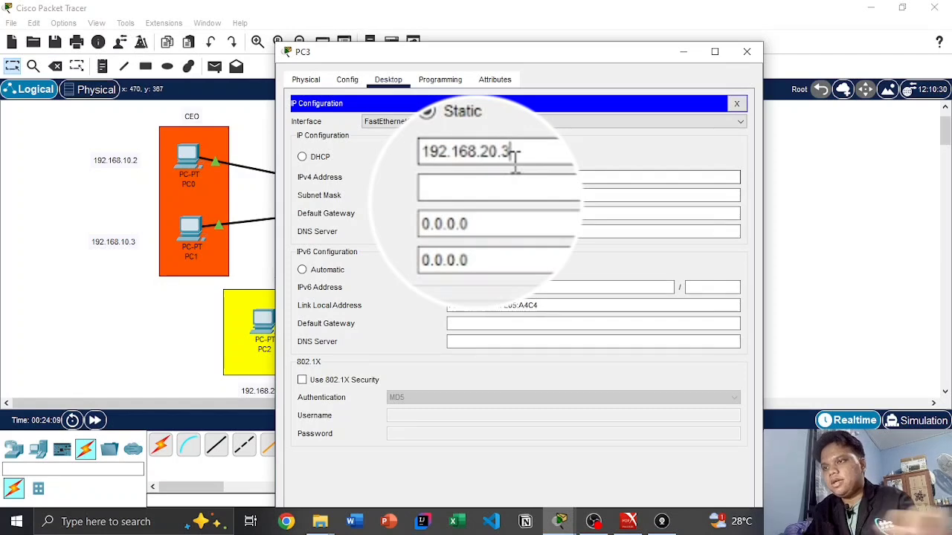
# Fill in PC3's subnet mask 255.255.255.0 and default gateway 192.168.20.1, and close its configuration
pyautogui.click(533, 231)
pyautogui.doubleClick(503, 230)
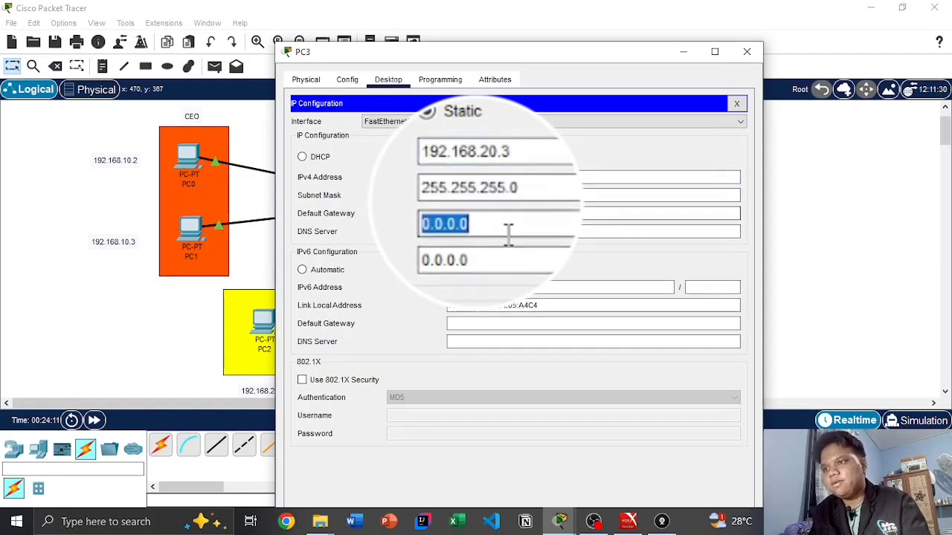
pyautogui.write('192.168.20.2')
pyautogui.press('BackSpace')
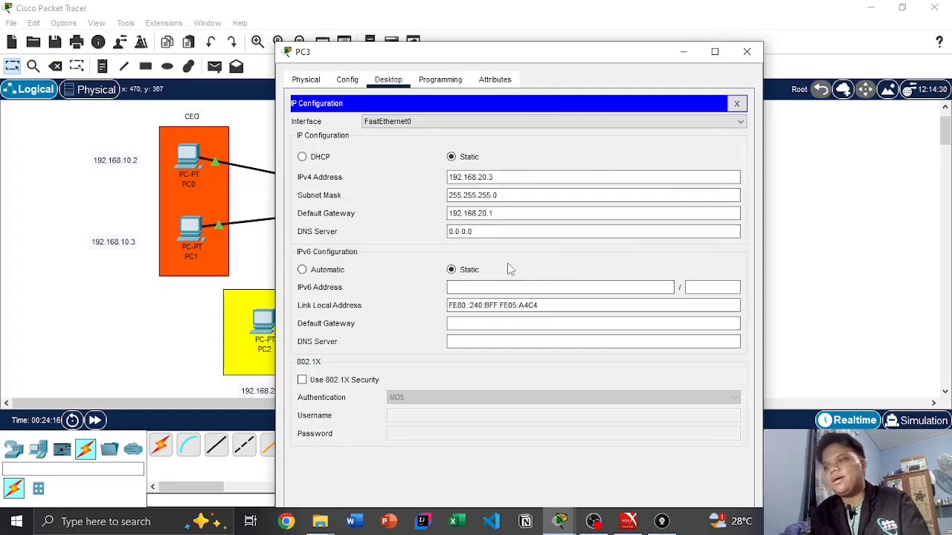
pyautogui.click(478, 195)
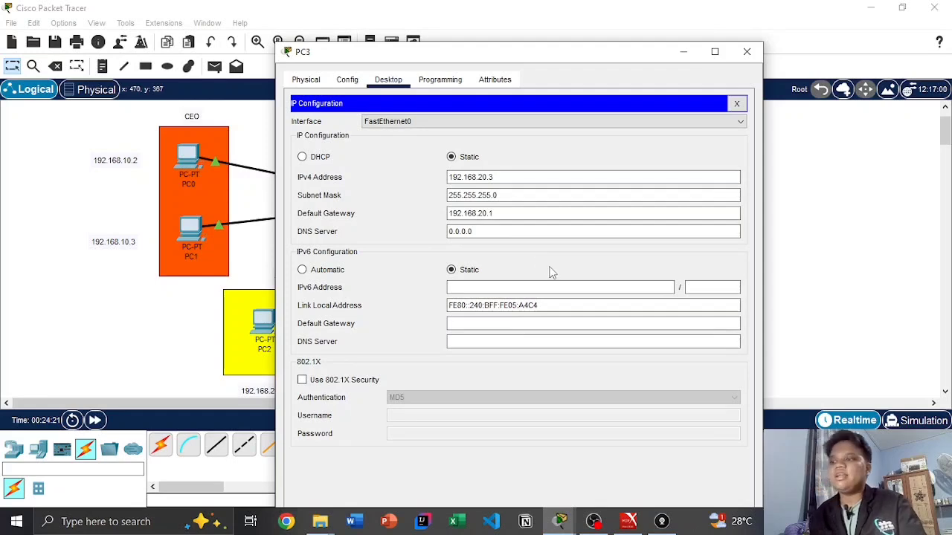
pyautogui.click(484, 179)
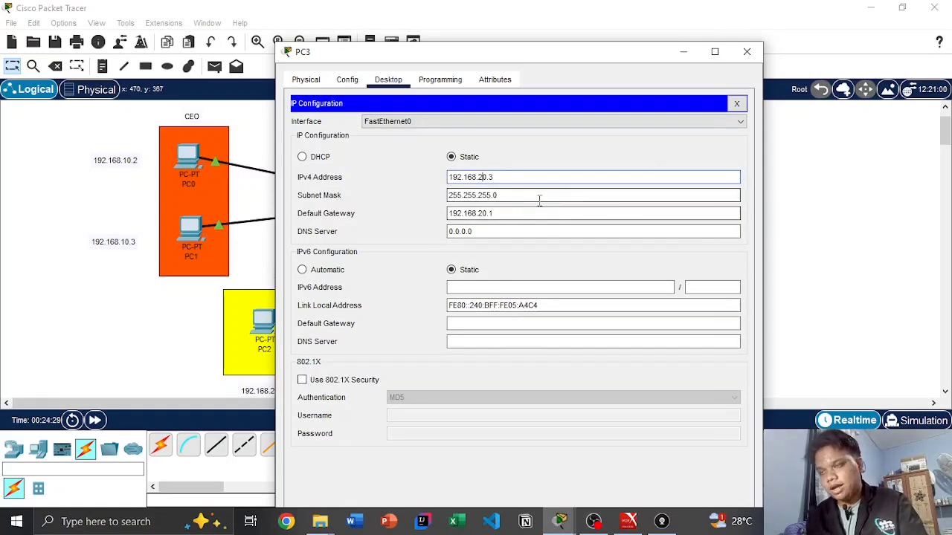
pyautogui.click(747, 51)
# Configure PC4 in the Keuangan area with static IPv4 address 192.168.30.2, subnet mask 255.255.255.0 and a default gateway
pyautogui.click(468, 318)
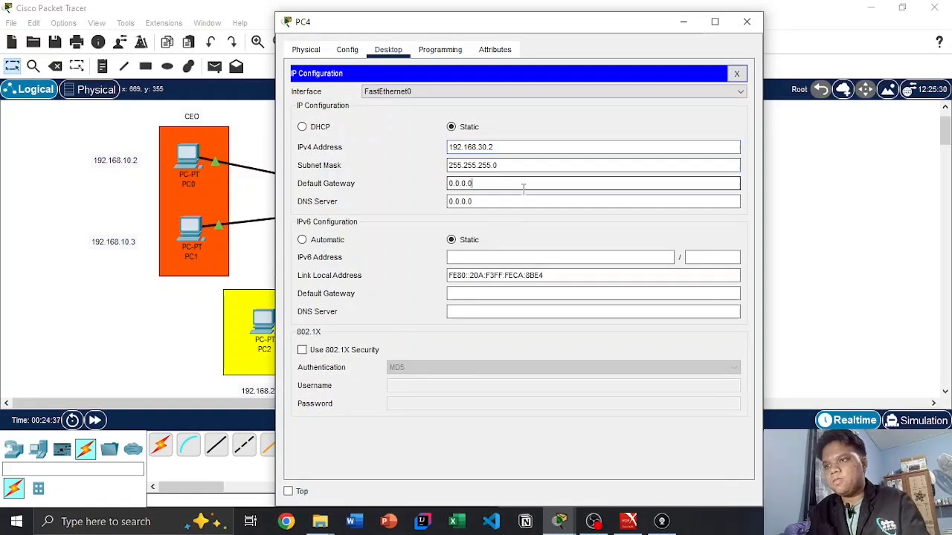
pyautogui.click(521, 183)
pyautogui.write('192.168.20.2')
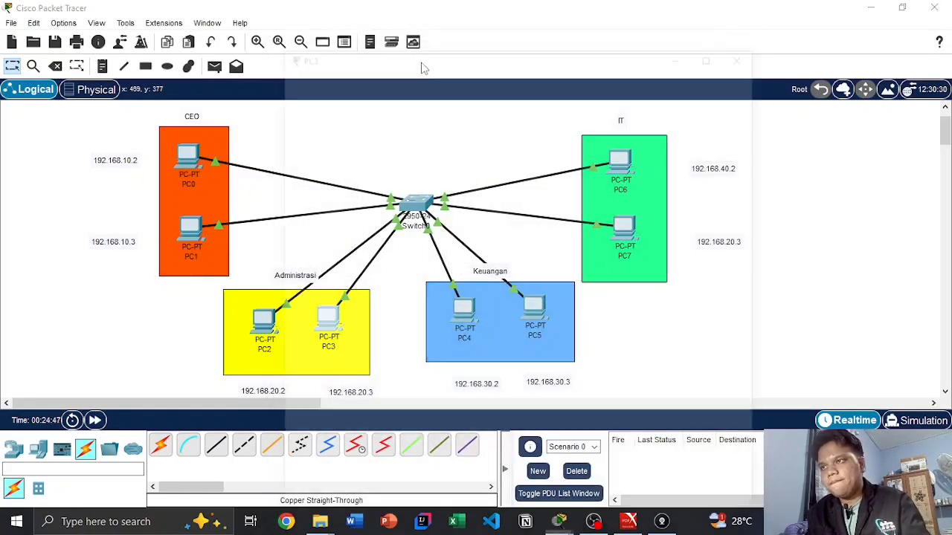
# Configure PC5 in the Keuangan area with the static IPv4 address labelled below it and default gateway 192.168.30.1
pyautogui.click(536, 327)
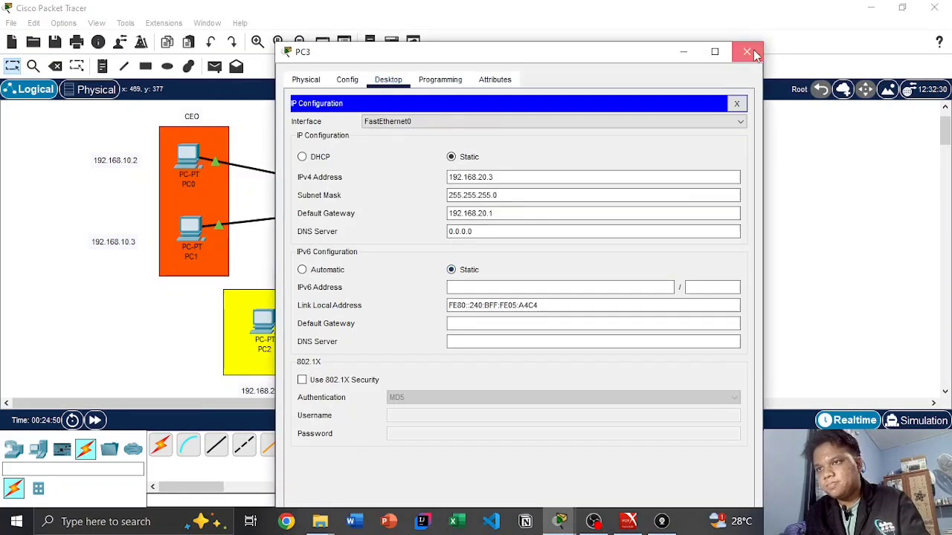
pyautogui.click(746, 51)
pyautogui.click(533, 306)
pyautogui.click(336, 141)
pyautogui.write('192.168.30.2')
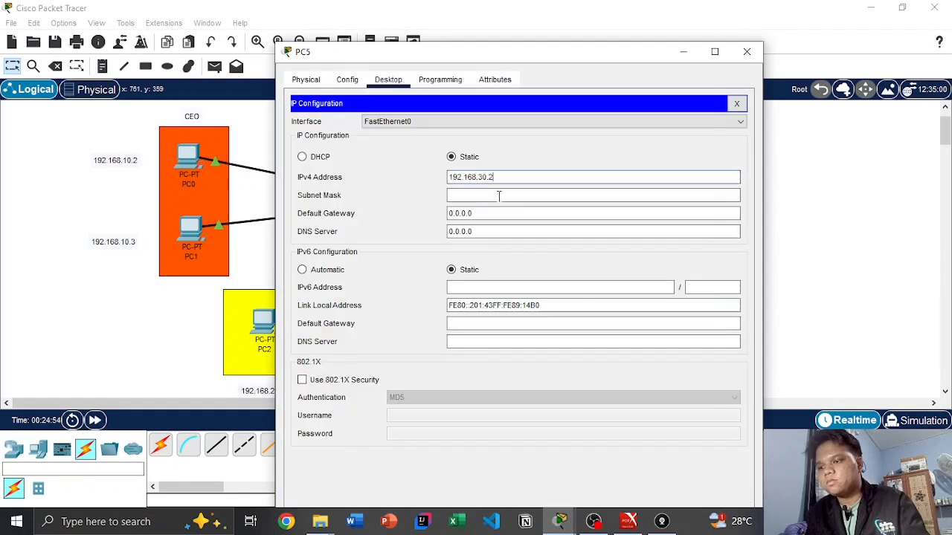
pyautogui.tripleClick(538, 213)
pyautogui.write('192.168.30.1')
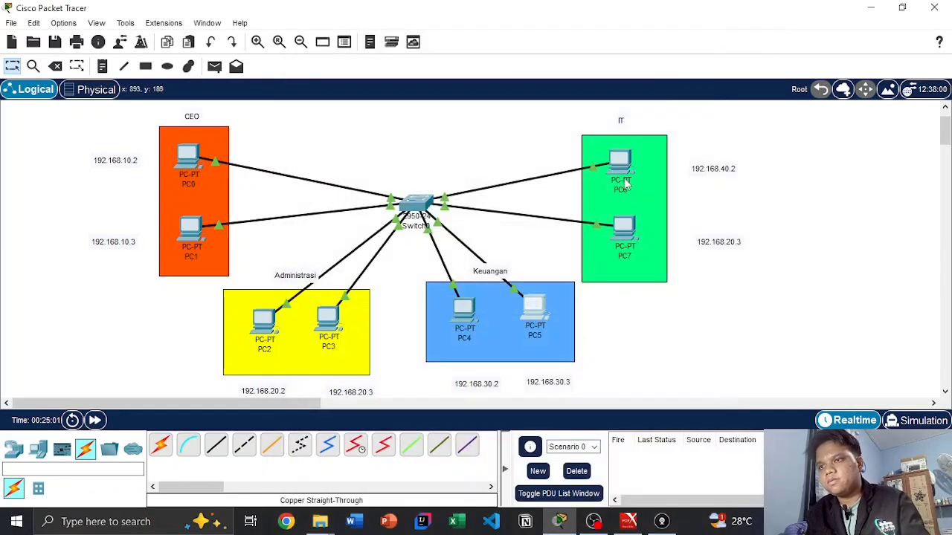
# Configure PC6 in the IT area with static IPv4 address 192.168.40.2, subnet mask 255.255.255.0 and default gateway 192.168.40.1
pyautogui.click(620, 159)
pyautogui.click(391, 161)
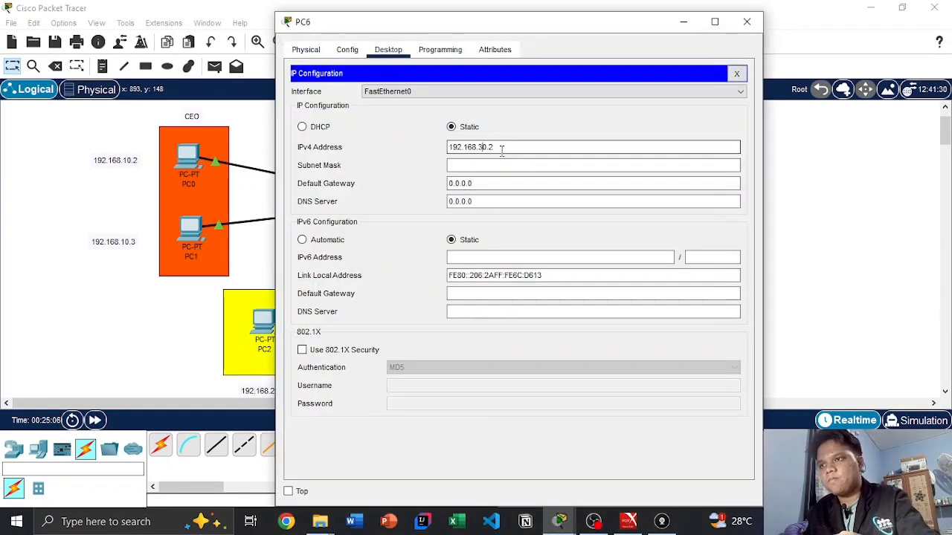
pyautogui.tripleClick(502, 151)
pyautogui.tripleClick(525, 183)
pyautogui.write('192.168.40.1')
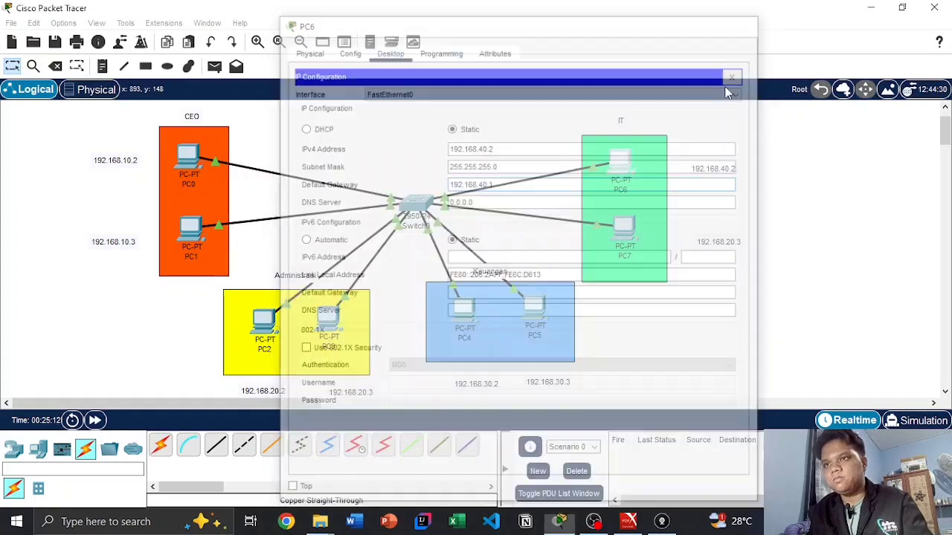
# Configure PC7 in the IT area with static IPv4 address 192.168.40.3, subnet mask 255.255.255.0 and default gateway 192.168.40.1, and close the PC configurations
pyautogui.click(388, 49)
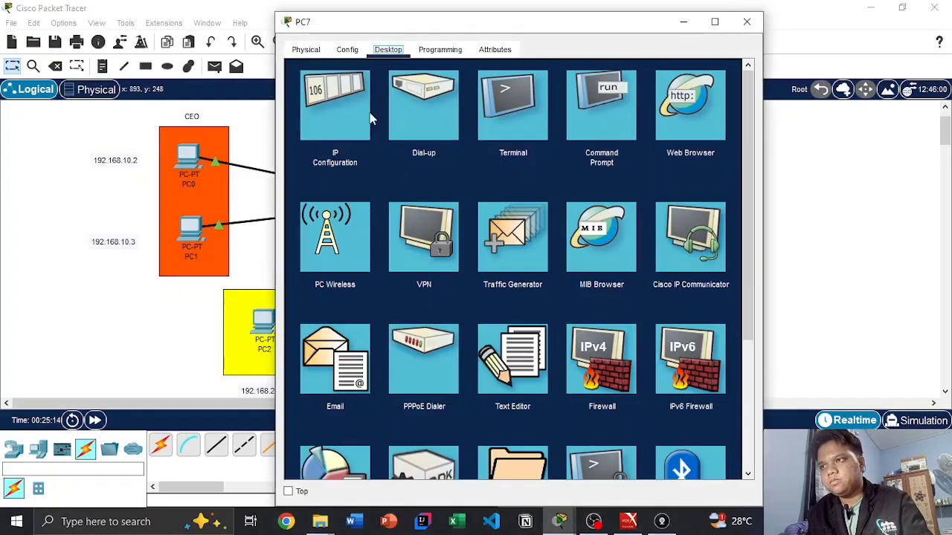
pyautogui.click(335, 100)
pyautogui.click(480, 147)
pyautogui.write('192.168.40.3')
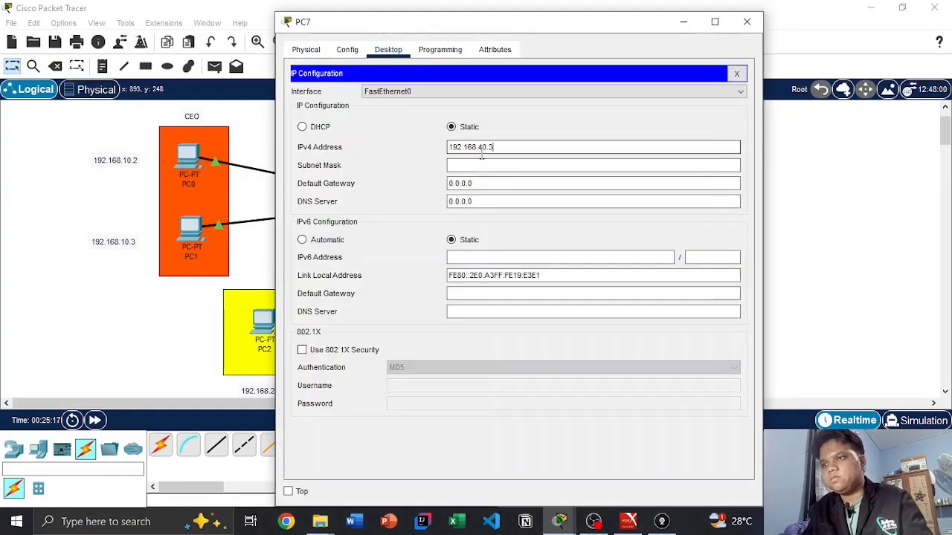
pyautogui.tripleClick(485, 183)
pyautogui.write('192.168.40.2')
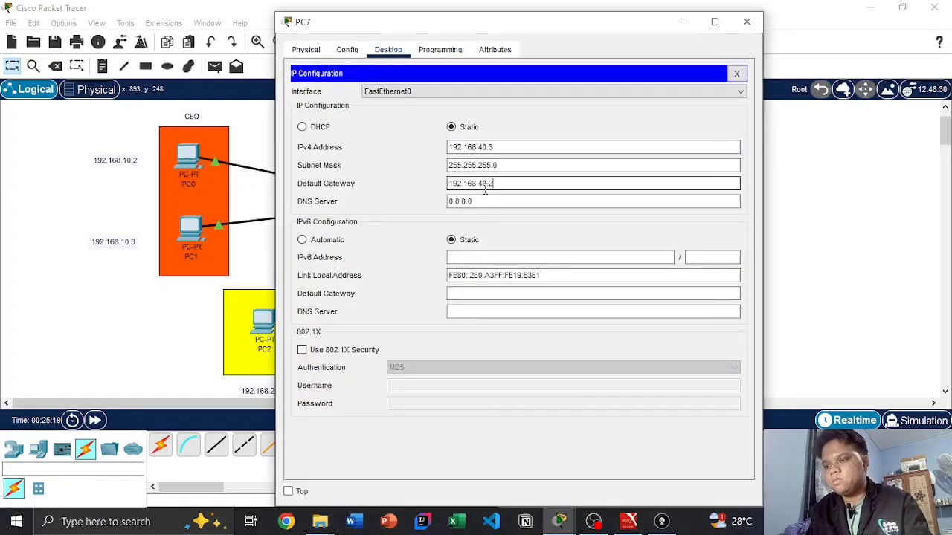
pyautogui.press('BackSpace')
pyautogui.write('1')
pyautogui.click(747, 21)
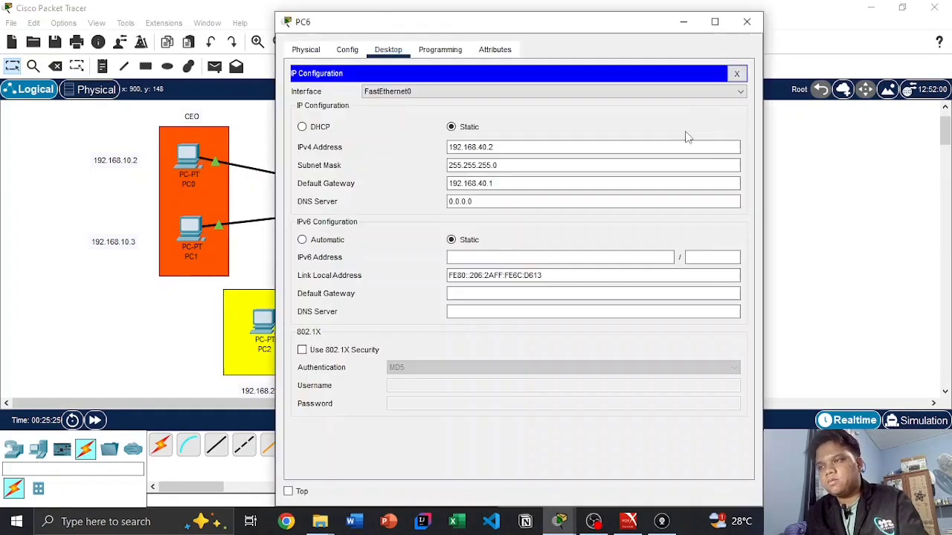
pyautogui.click(747, 21)
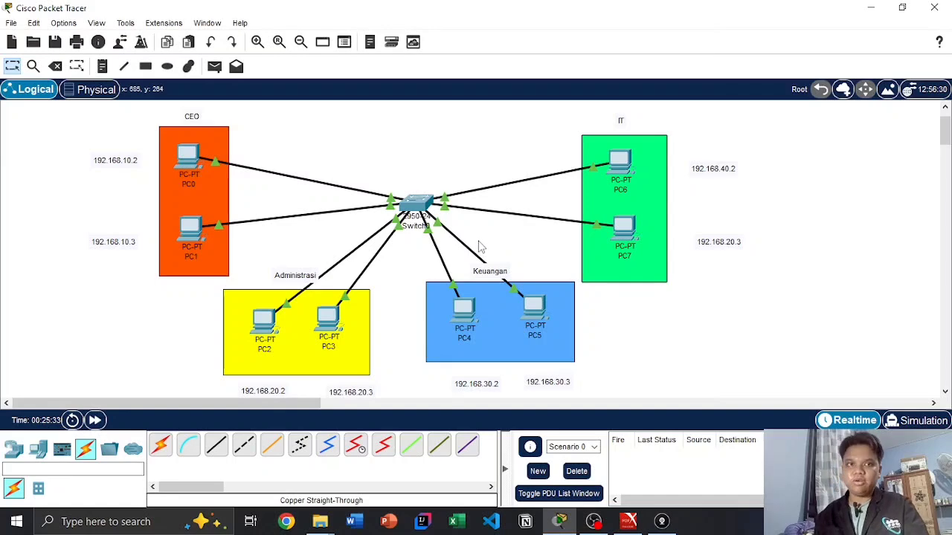
# Open the command line of Switch0 and enter privileged mode with the enable command
pyautogui.click(427, 199)
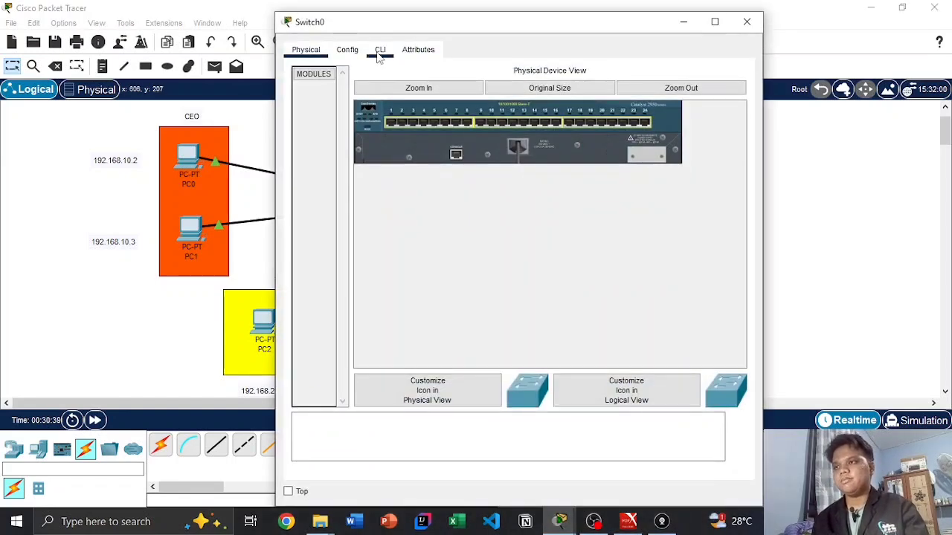
pyautogui.click(379, 52)
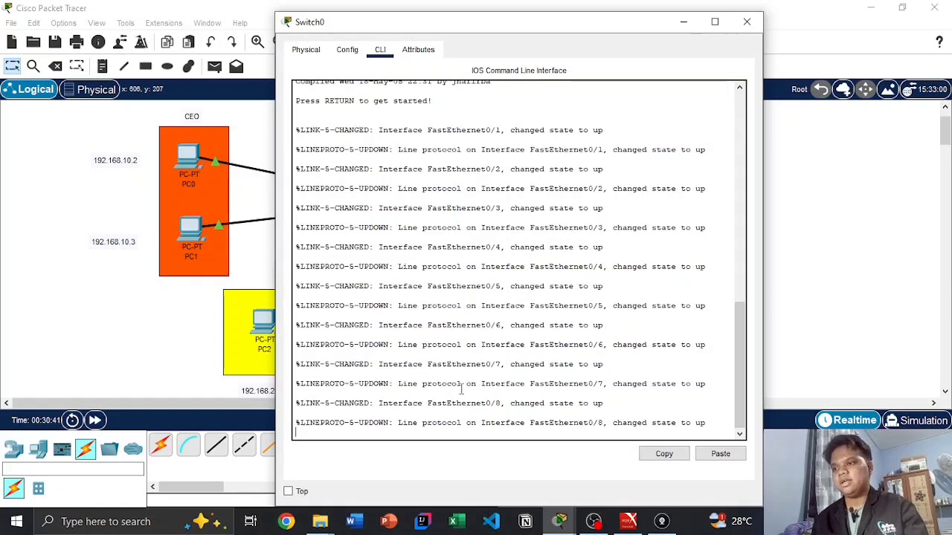
pyautogui.press('Return')
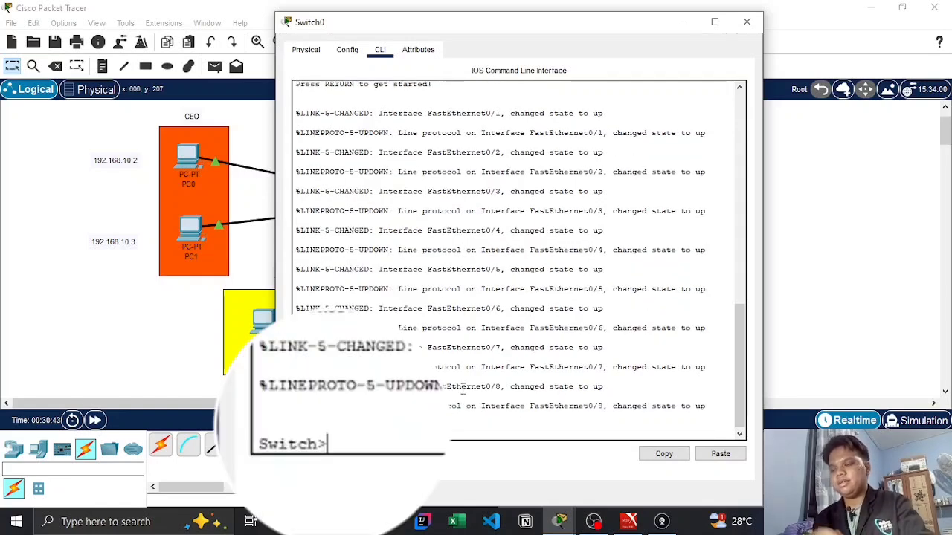
pyautogui.write('enab')
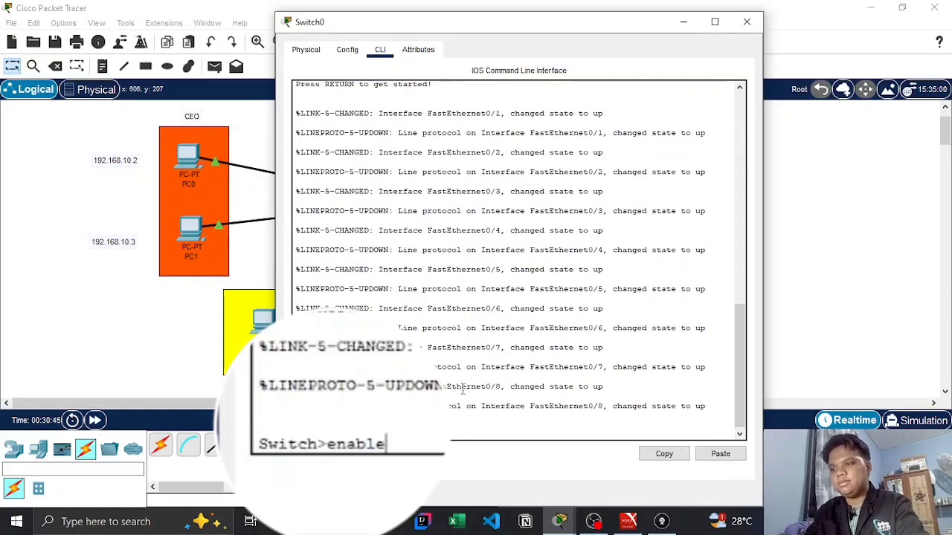
pyautogui.write('le')
pyautogui.press('Return')
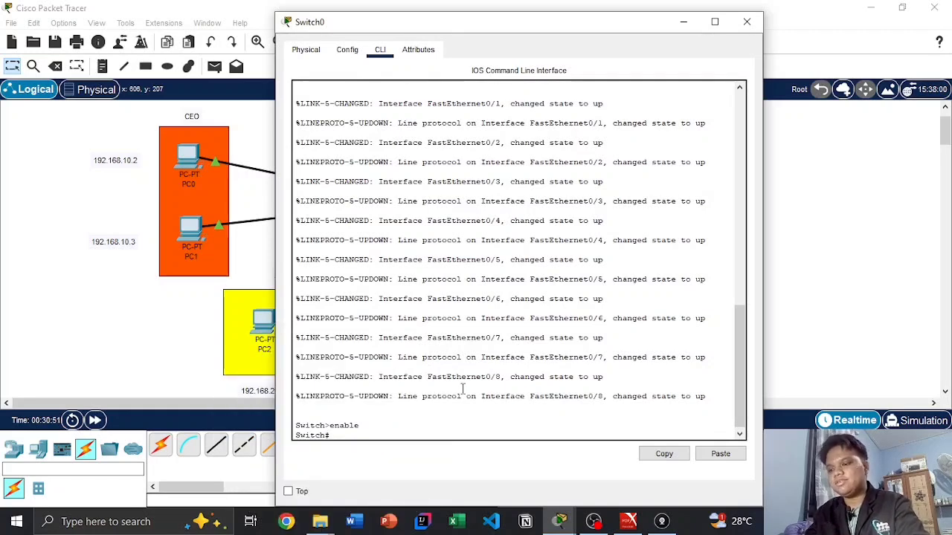
# List the switch's existing VLANs with show vlan and page through to the end of the output
pyautogui.write('show')
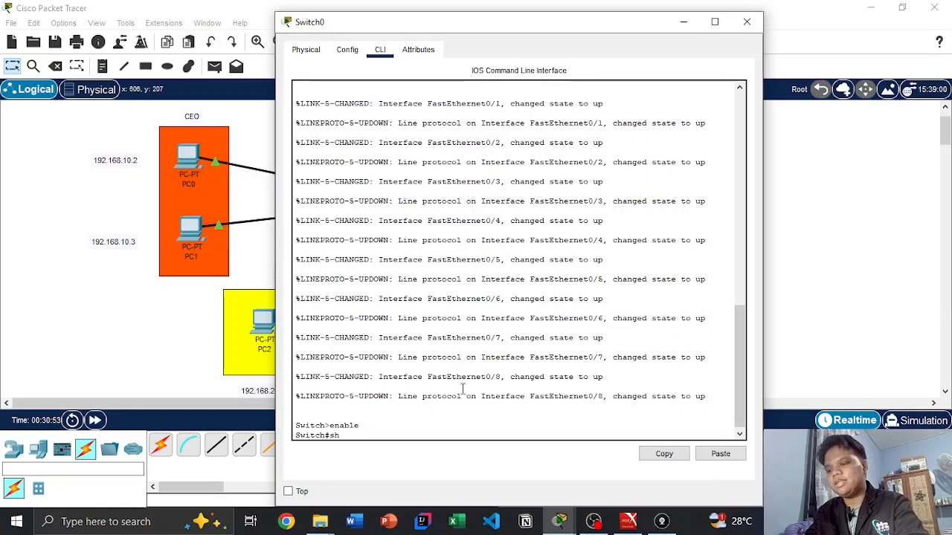
pyautogui.write(' vlan')
pyautogui.press('Return')
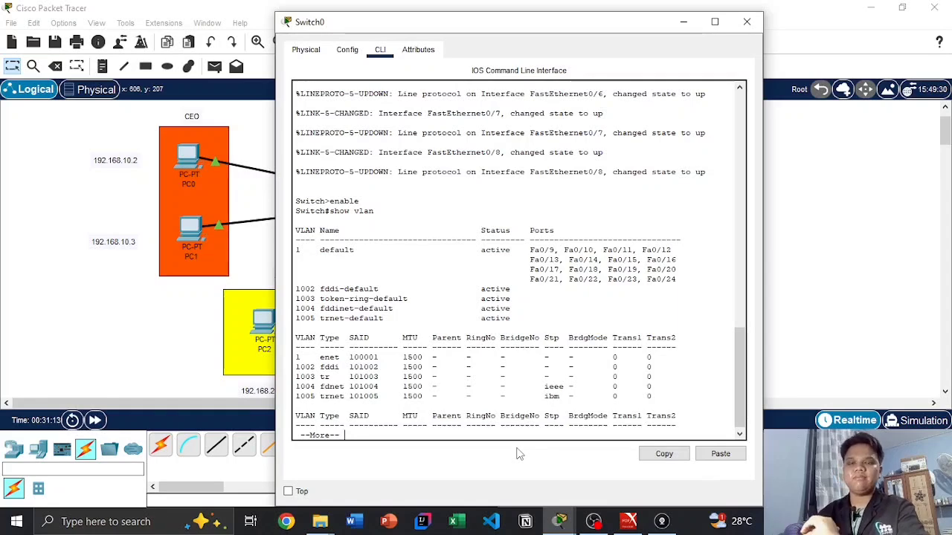
pyautogui.press('space')
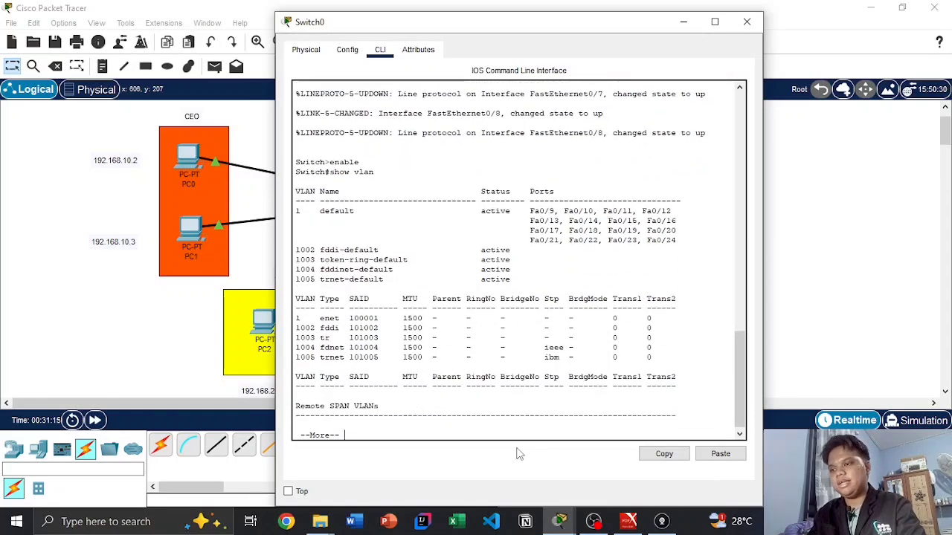
pyautogui.press('space')
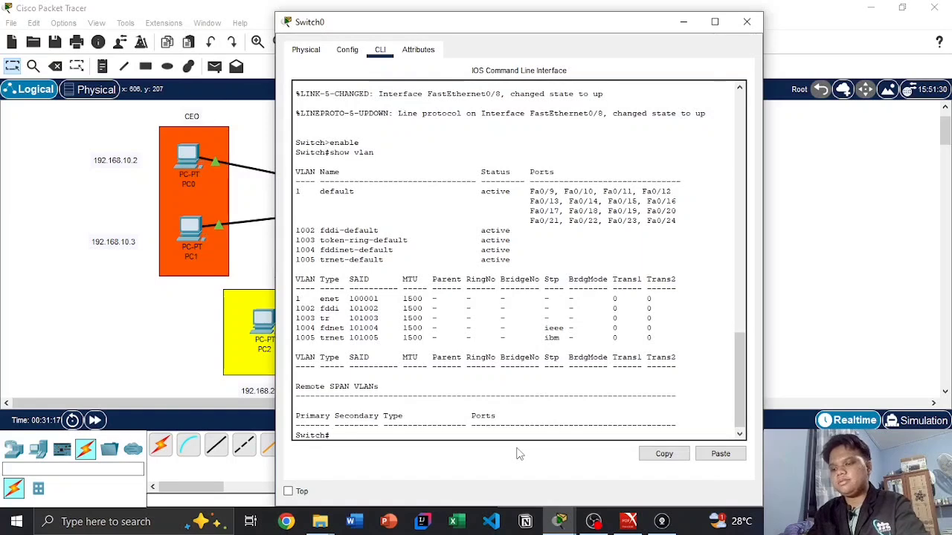
# Enter global configuration mode with configure terminal, create VLAN 10 named vceo1 and exit its VLAN configuration
pyautogui.write('configure terminal')
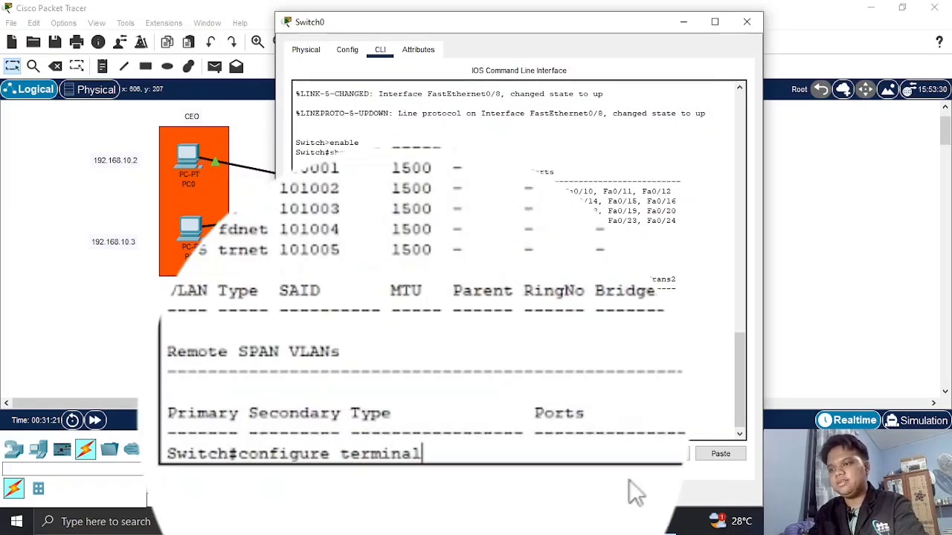
pyautogui.press('Return')
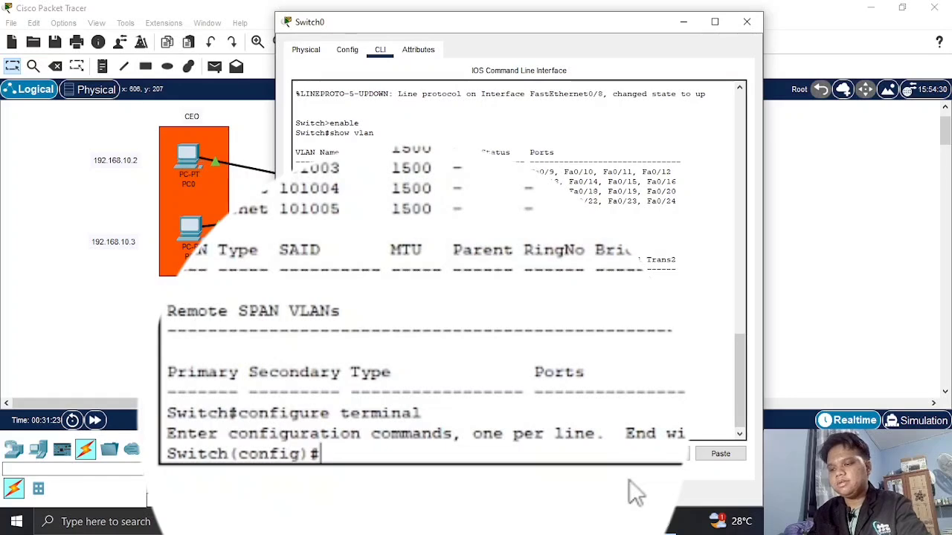
pyautogui.write('VLAN 10')
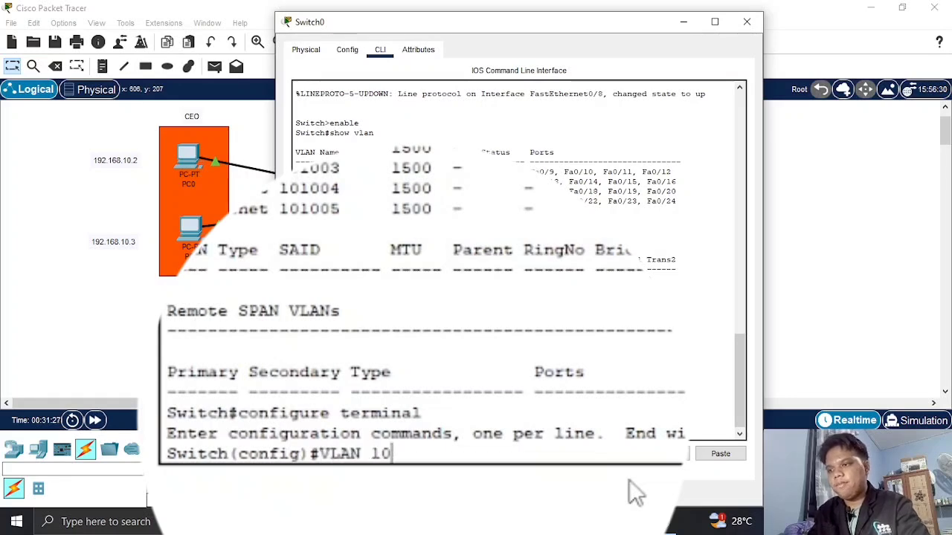
pyautogui.press('Return')
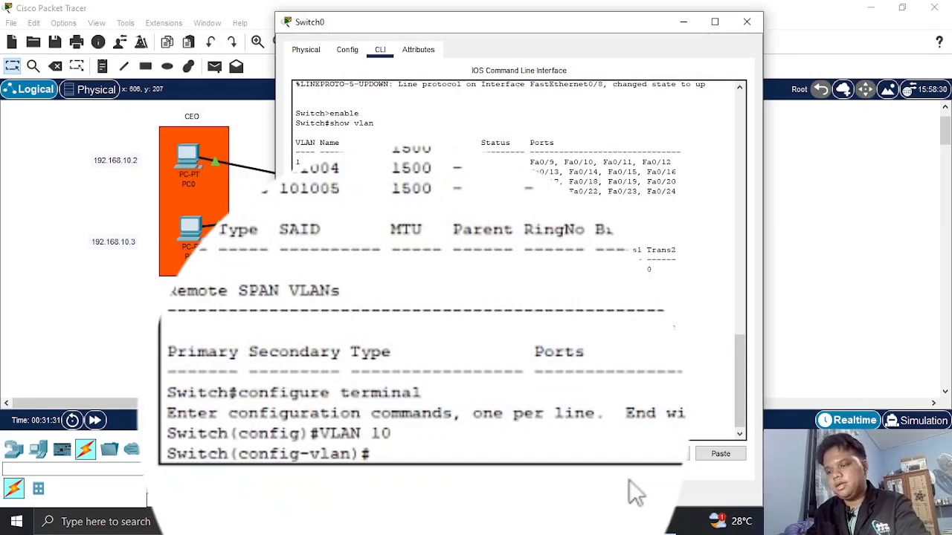
pyautogui.write('na')
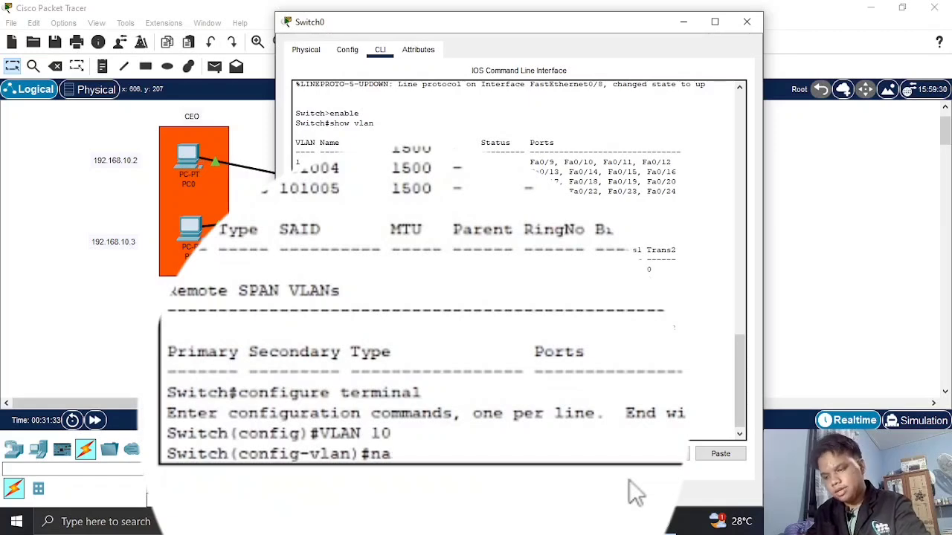
pyautogui.write('me ')
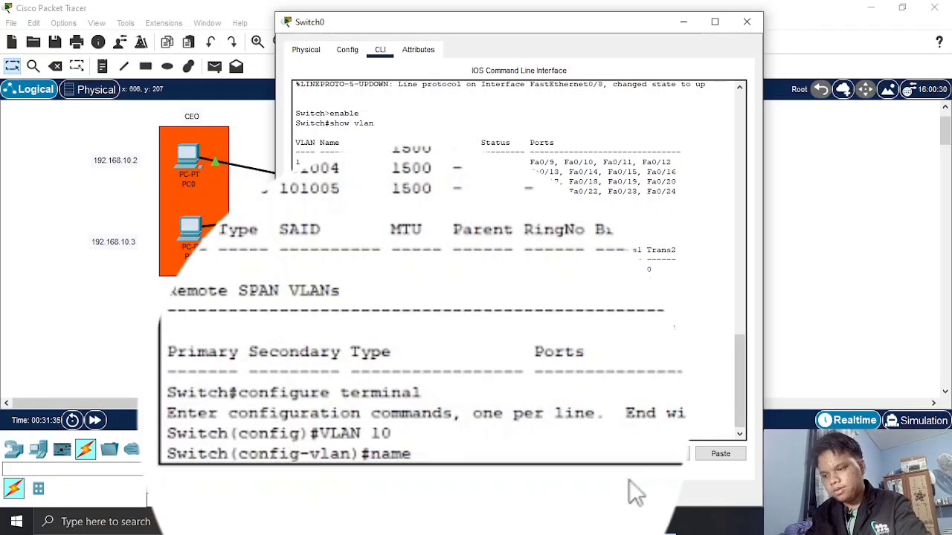
pyautogui.write('vceol')
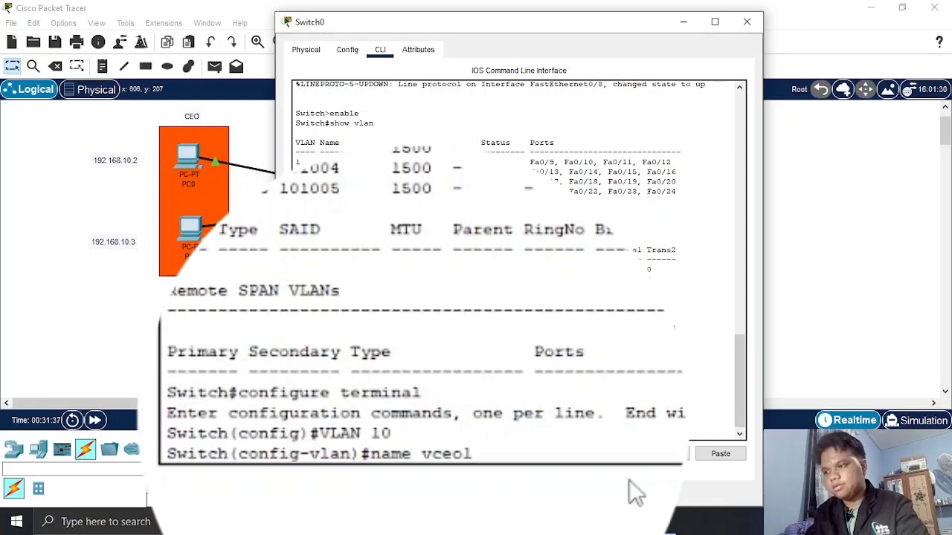
pyautogui.press('Return')
pyautogui.write('ex')
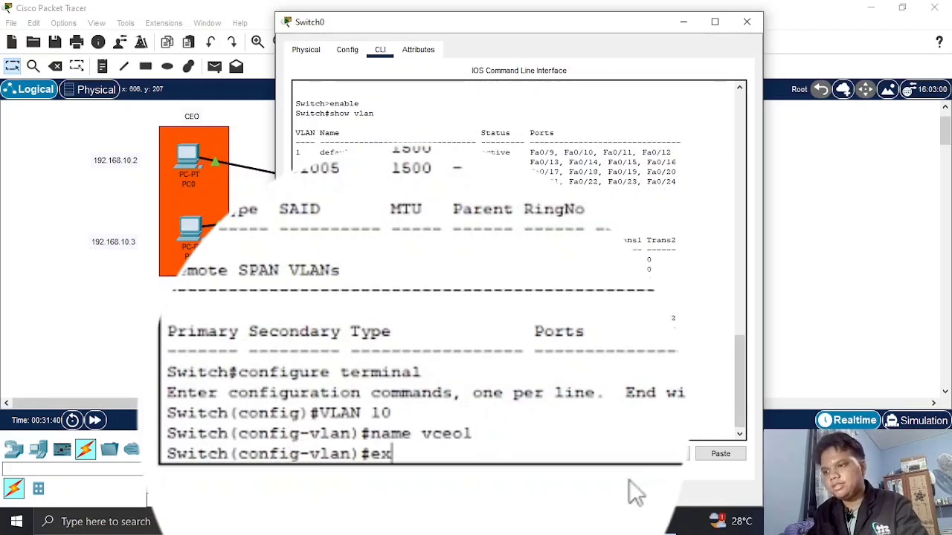
pyautogui.press('Return')
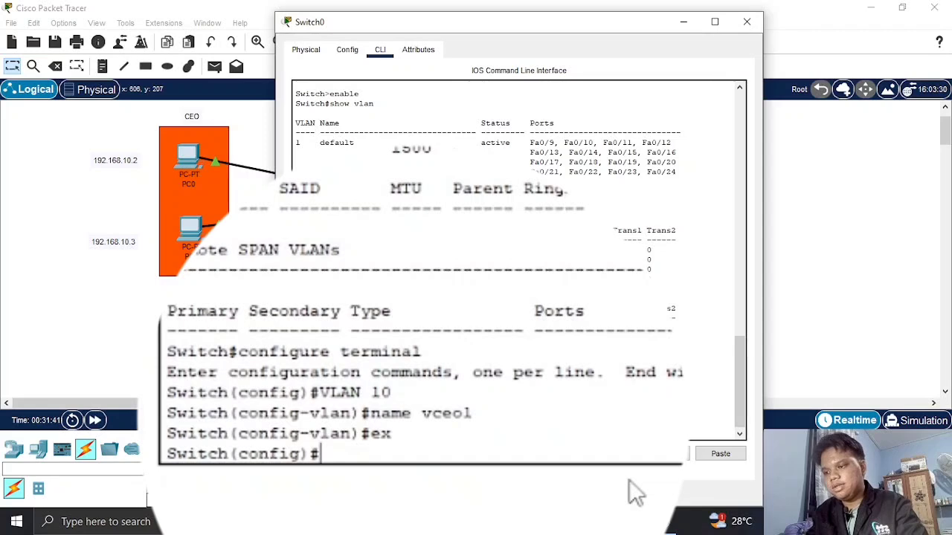
# Create VLAN 20 on the switch, name it vadmin2 and exit its VLAN configuration
pyautogui.write('VLAN 20')
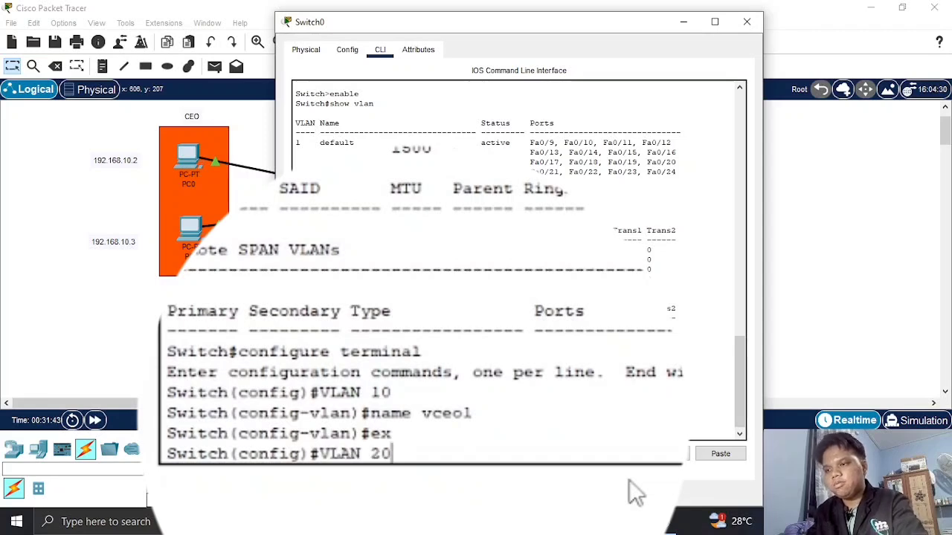
pyautogui.press('Return')
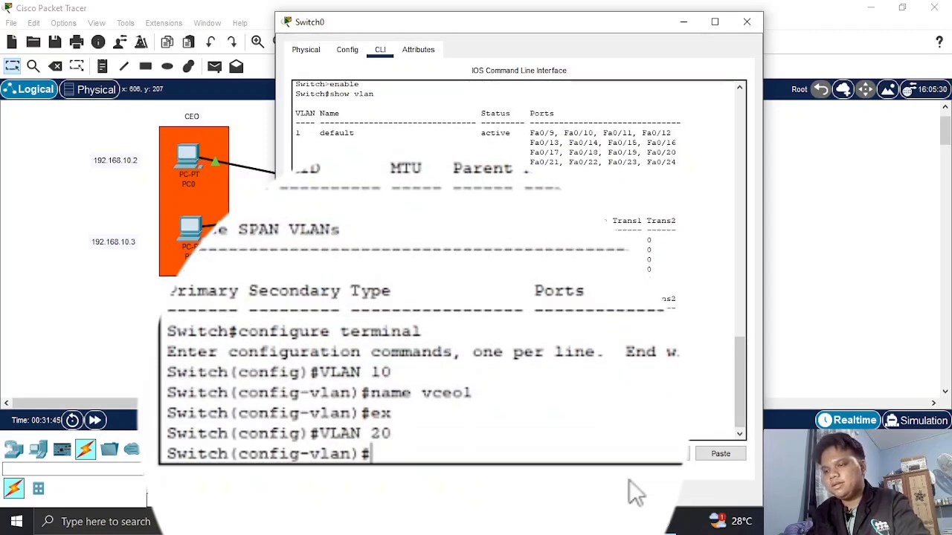
pyautogui.write('name v')
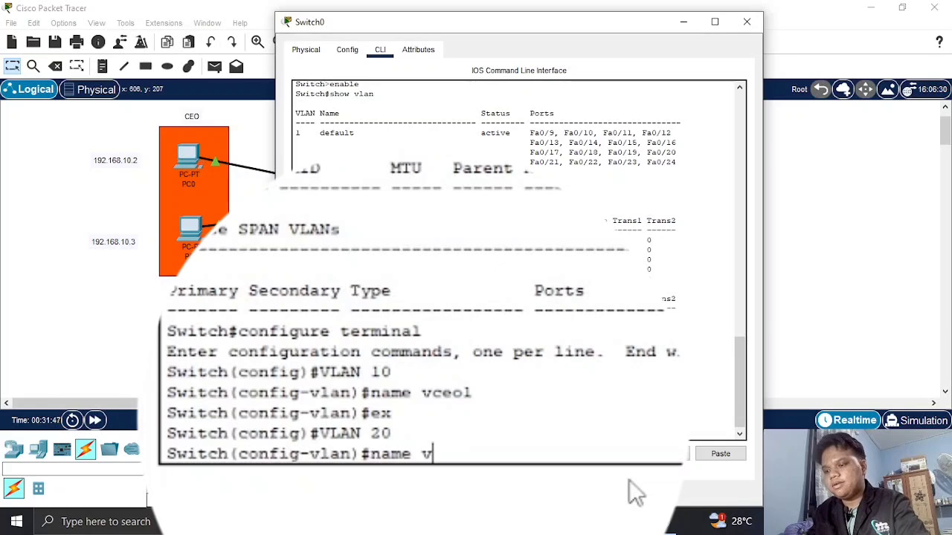
pyautogui.write('admin2')
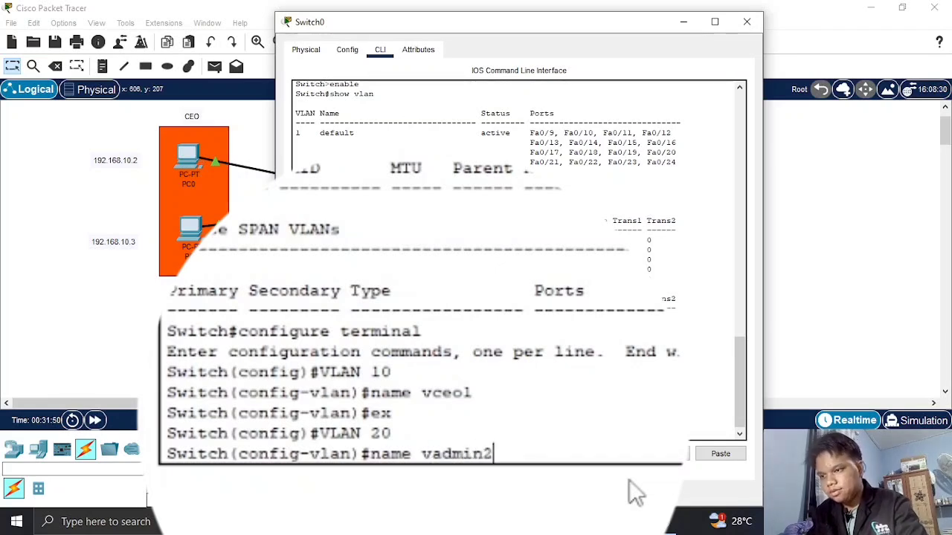
pyautogui.press('Return')
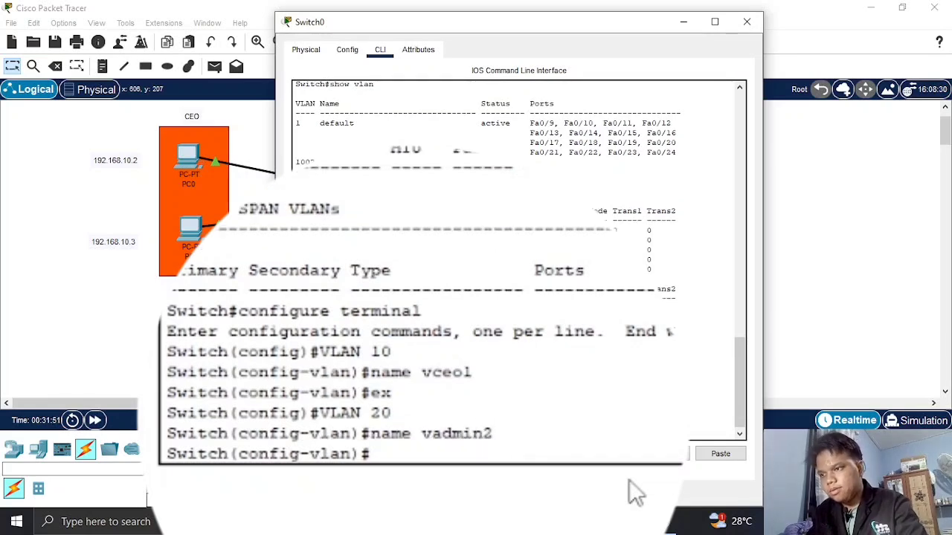
pyautogui.write('ex')
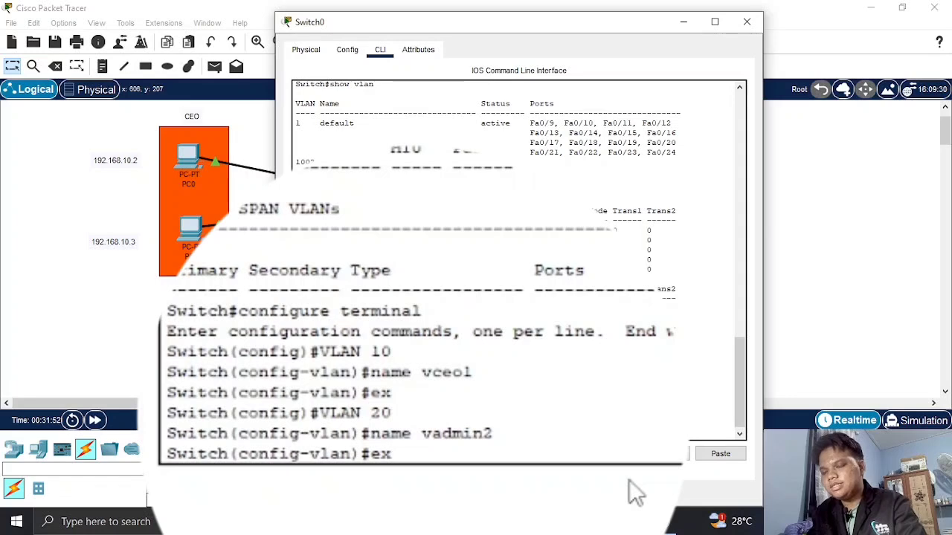
pyautogui.press('Return')
# Create VLAN 30 on the switch and name it vuang3
pyautogui.write('VLA')
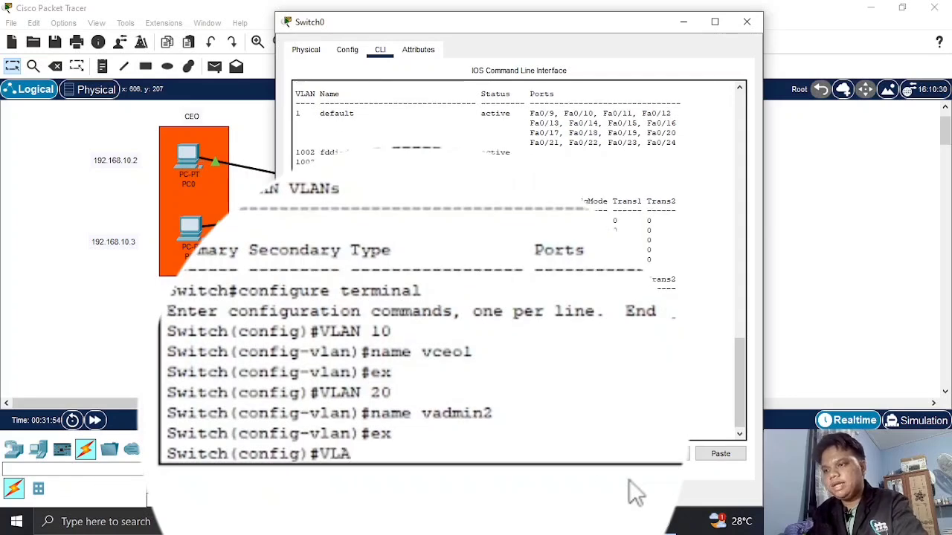
pyautogui.write('N 30')
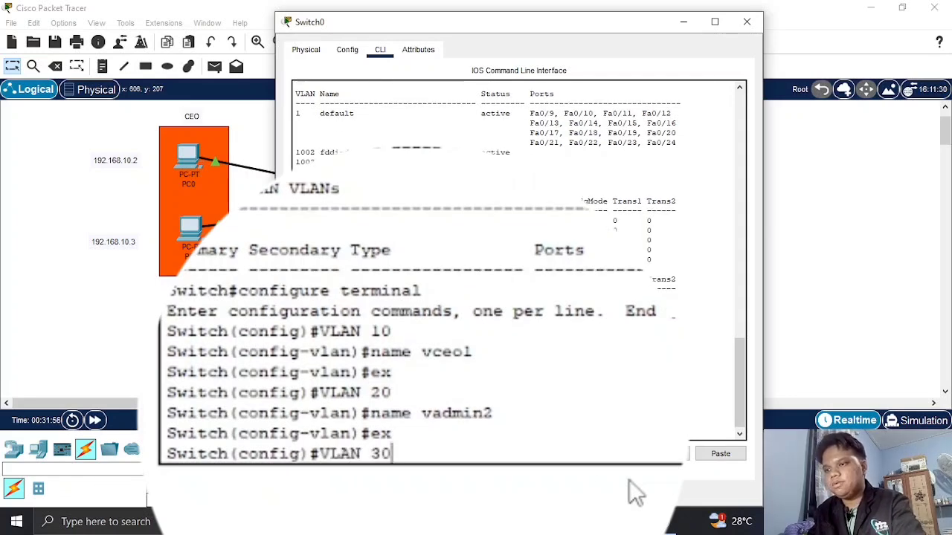
pyautogui.press('Return')
pyautogui.write('name v')
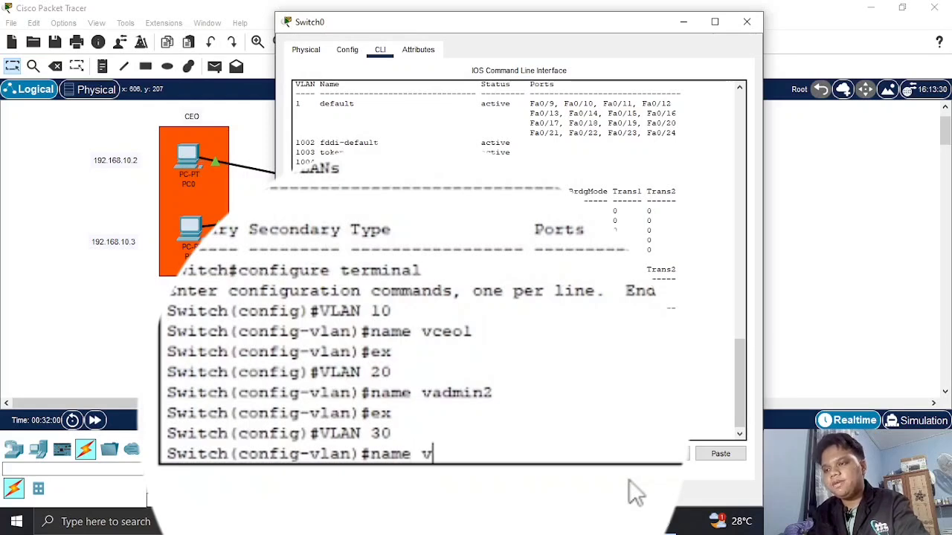
pyautogui.write('uang')
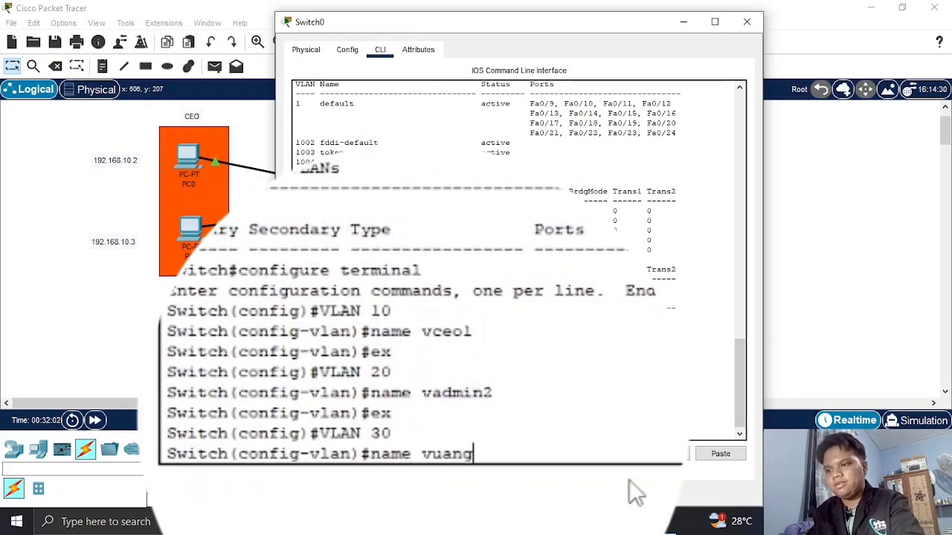
pyautogui.write('3')
pyautogui.press('Return')
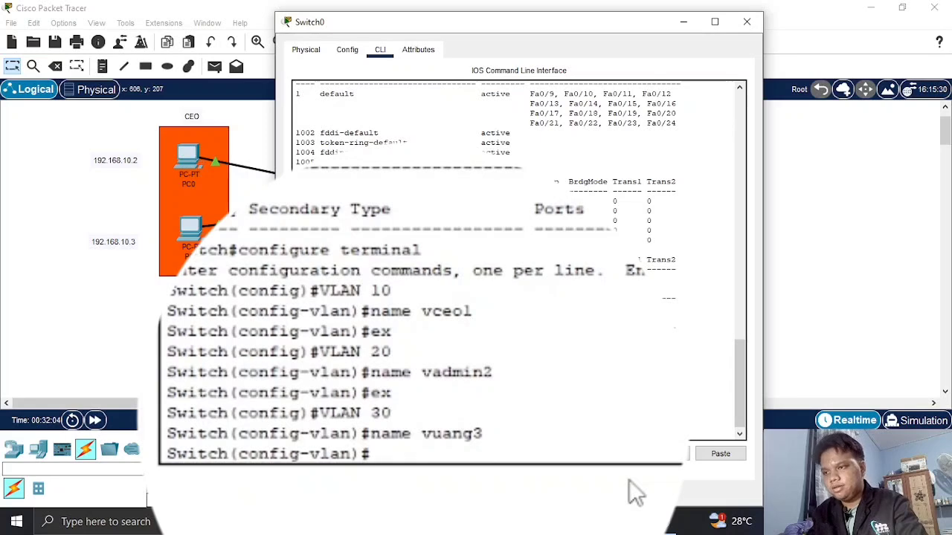
pyautogui.write('VLAN 40')
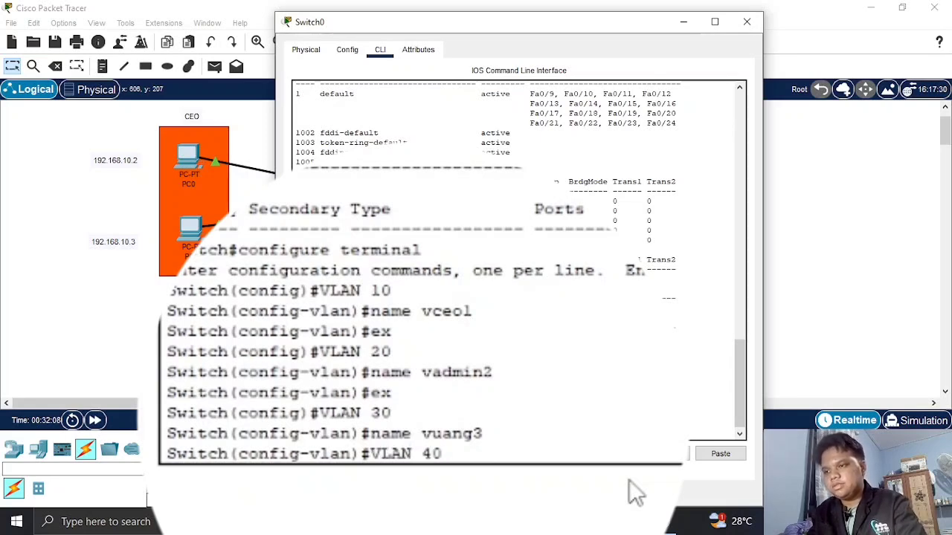
pyautogui.press('BackSpace')
pyautogui.press('BackSpace')
pyautogui.press('BackSpace')
pyautogui.press('BackSpace')
pyautogui.press('BackSpace')
pyautogui.press('BackSpace')
# Exit the VLAN 30 configuration, create VLAN 40 named vit4 and exit its configuration as well
pyautogui.write('ex')
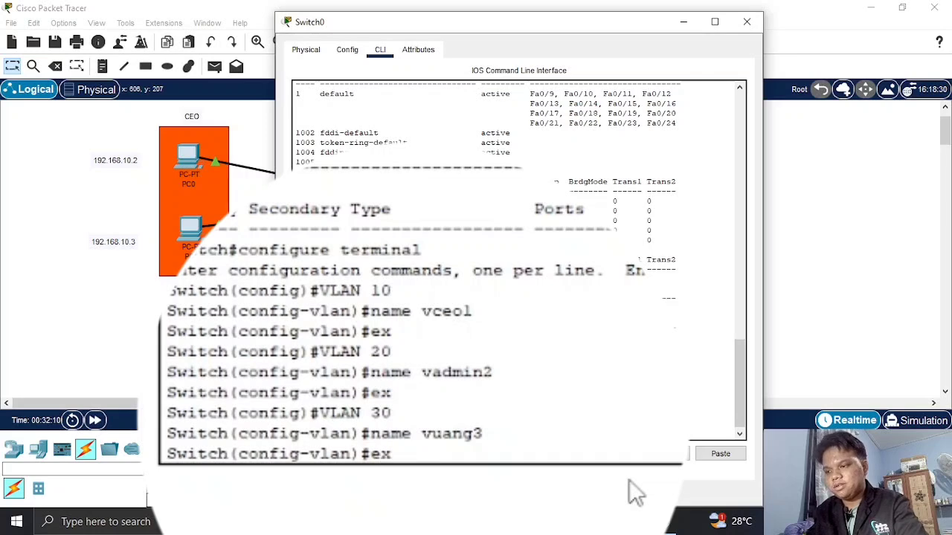
pyautogui.press('Return')
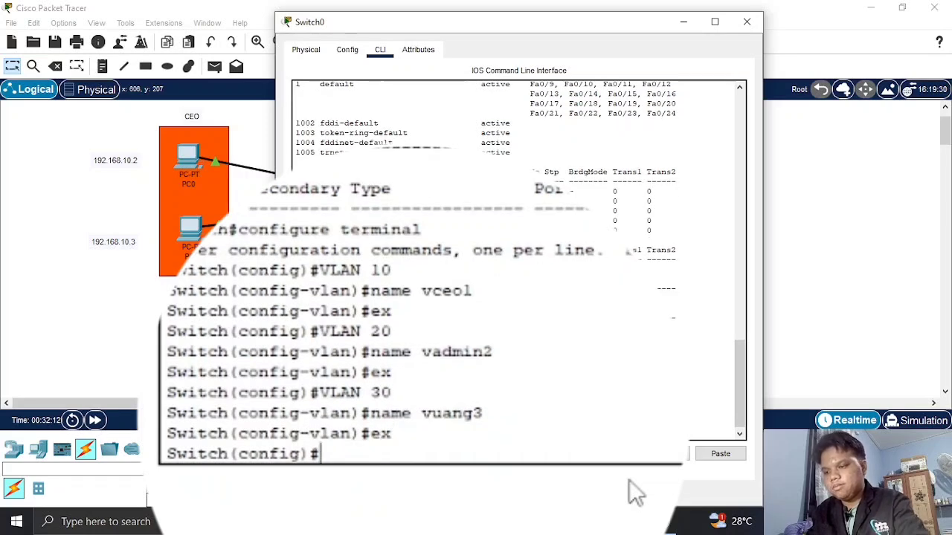
pyautogui.write('VLAN 40')
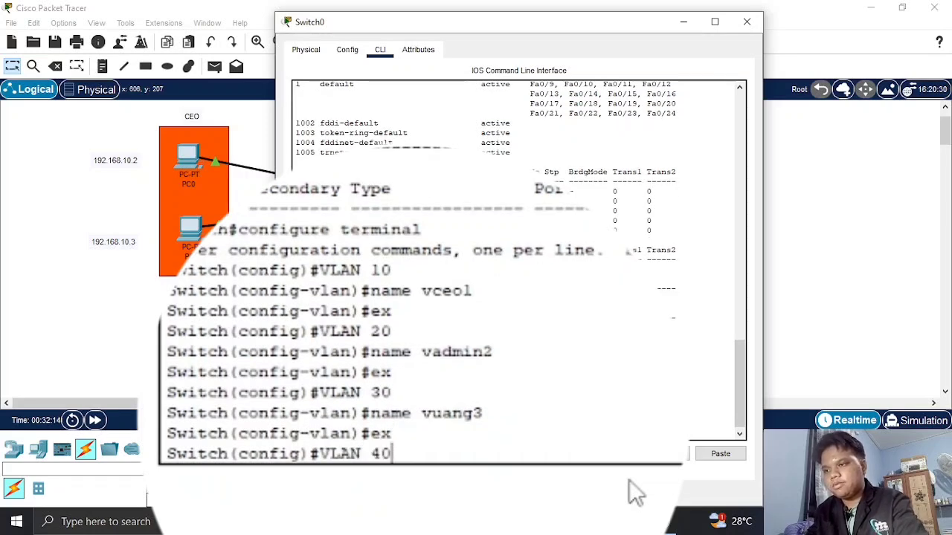
pyautogui.press('Return')
pyautogui.write('name')
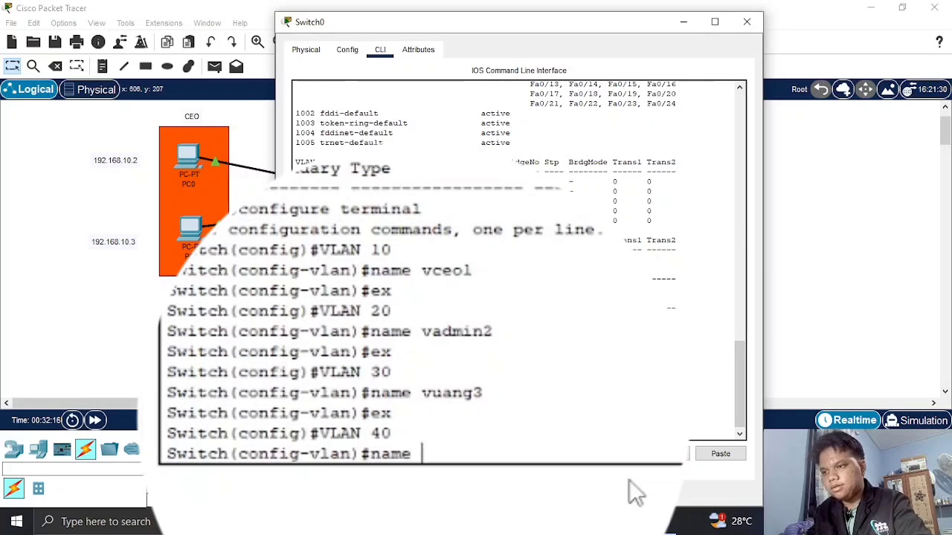
pyautogui.write(' vit')
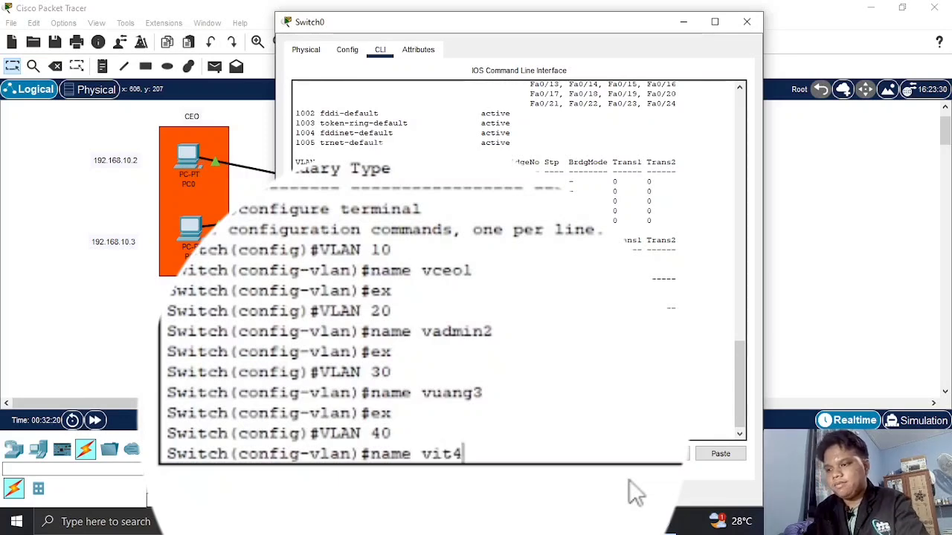
pyautogui.write('4')
pyautogui.press('Return')
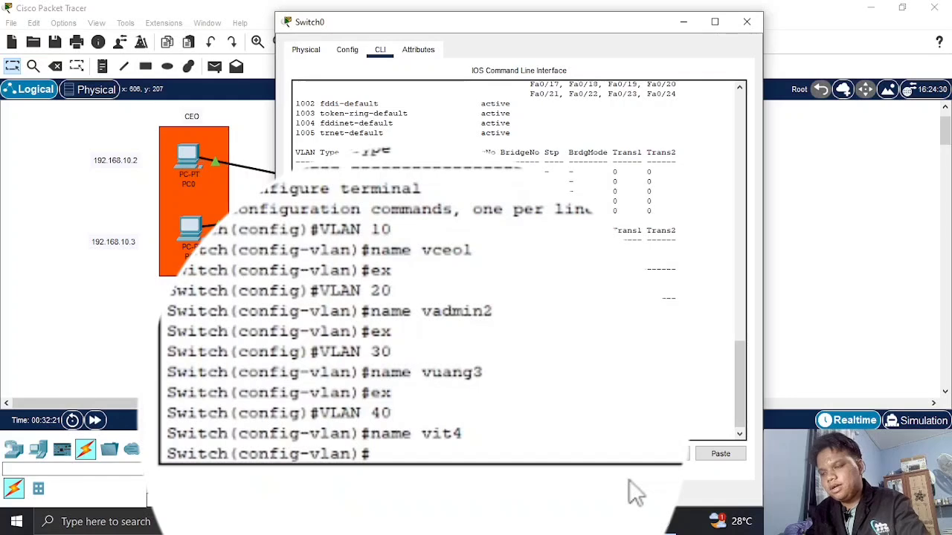
pyautogui.write('ex')
pyautogui.press('Return')
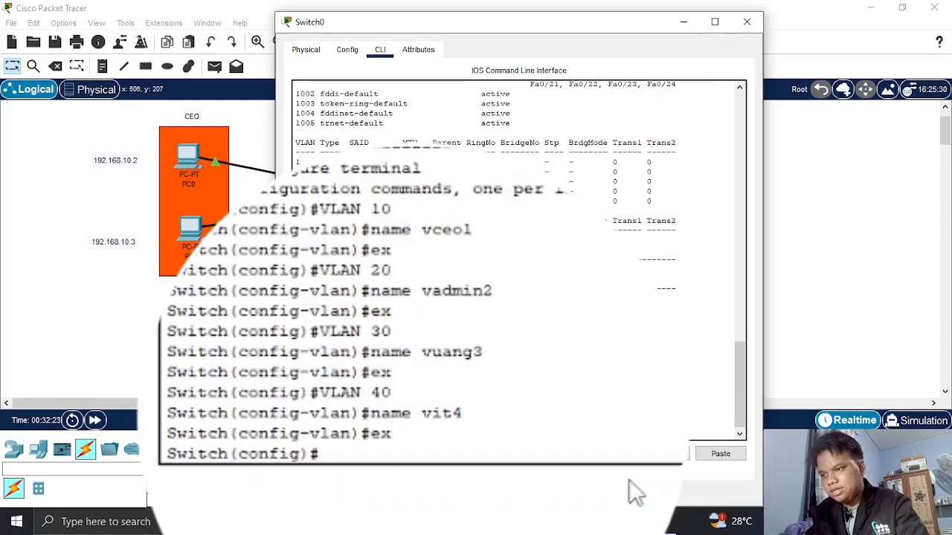
# Leave global configuration mode, list the VLANs with show vlan to check VLANs 10 to 40, and quit the paged output
pyautogui.write('ex')
pyautogui.press('Return')
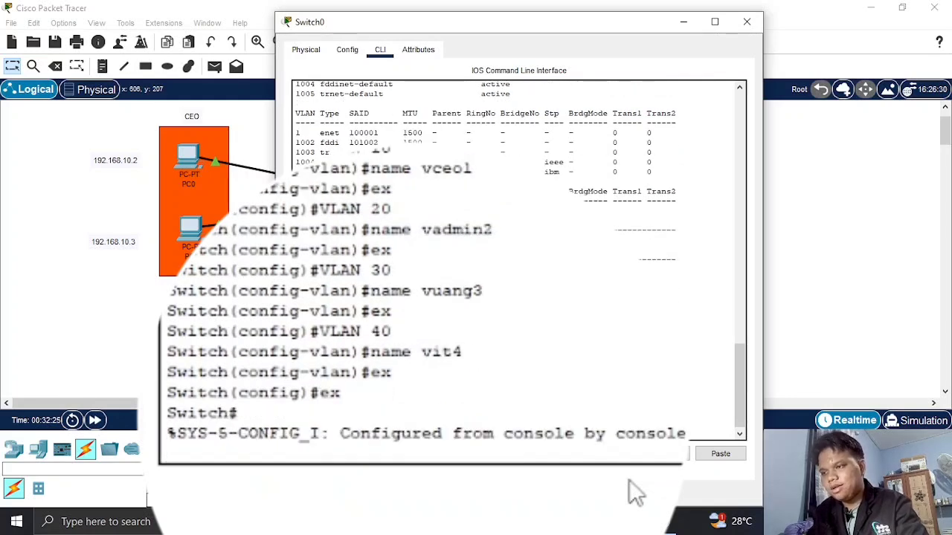
pyautogui.press('Return')
pyautogui.write('show vlan')
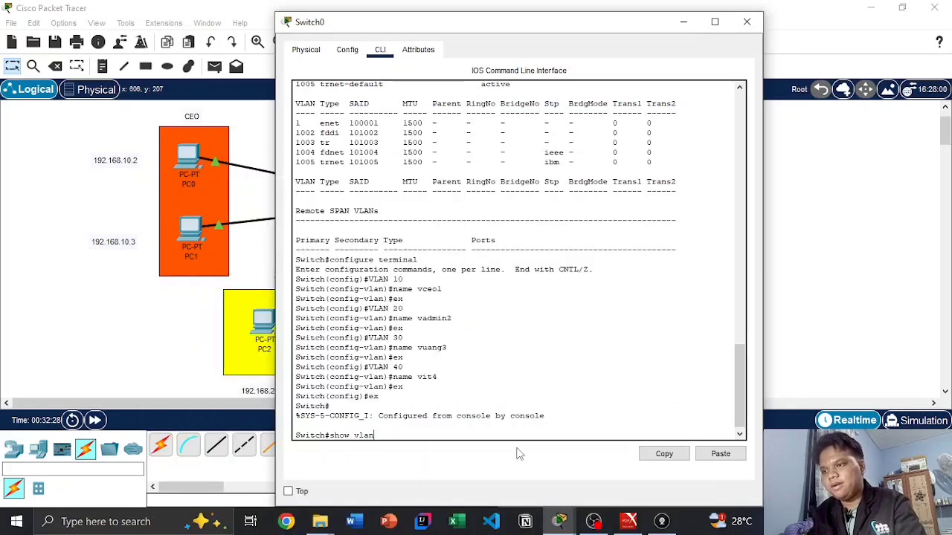
pyautogui.press('Return')
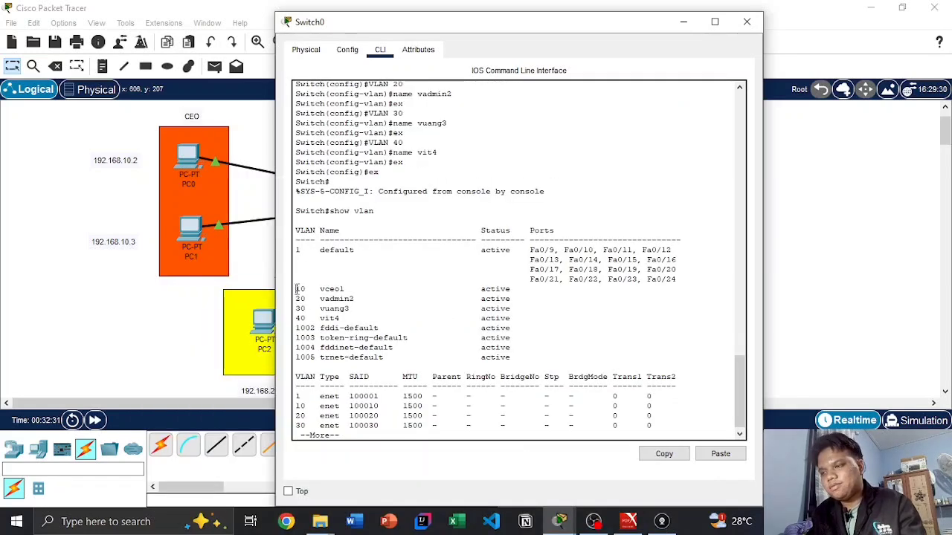
pyautogui.moveTo(295, 289); pyautogui.dragTo(367, 318)
pyautogui.click(435, 395)
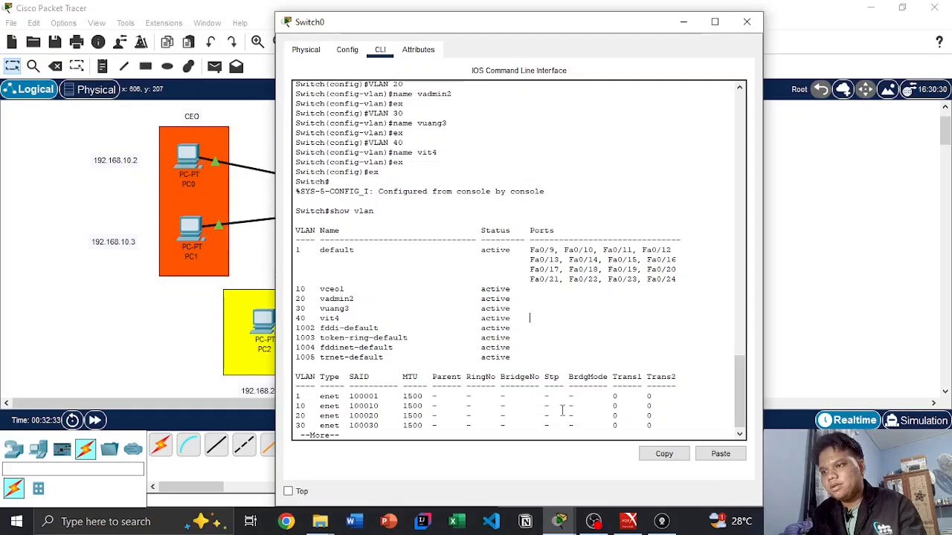
pyautogui.press('q')
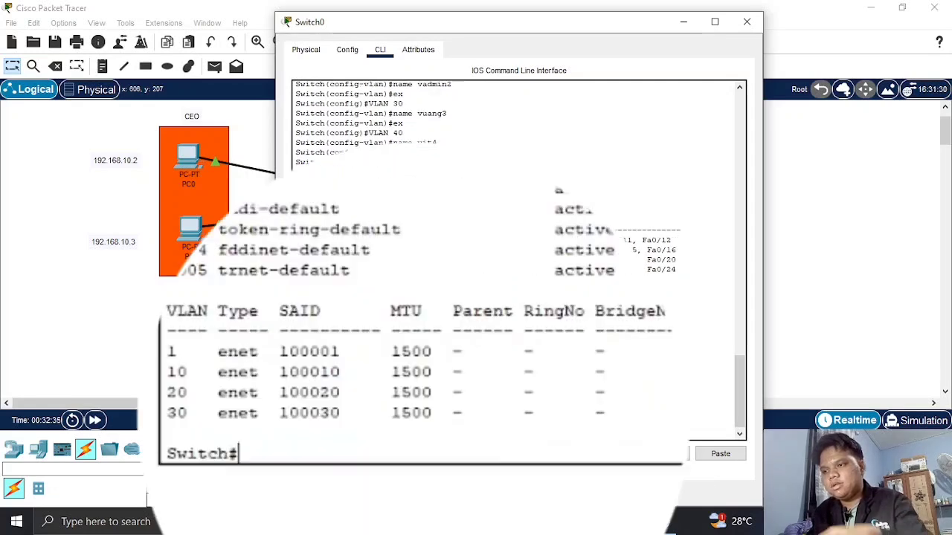
# Enter global configuration mode on the switch with configure terminal
pyautogui.write('confi')
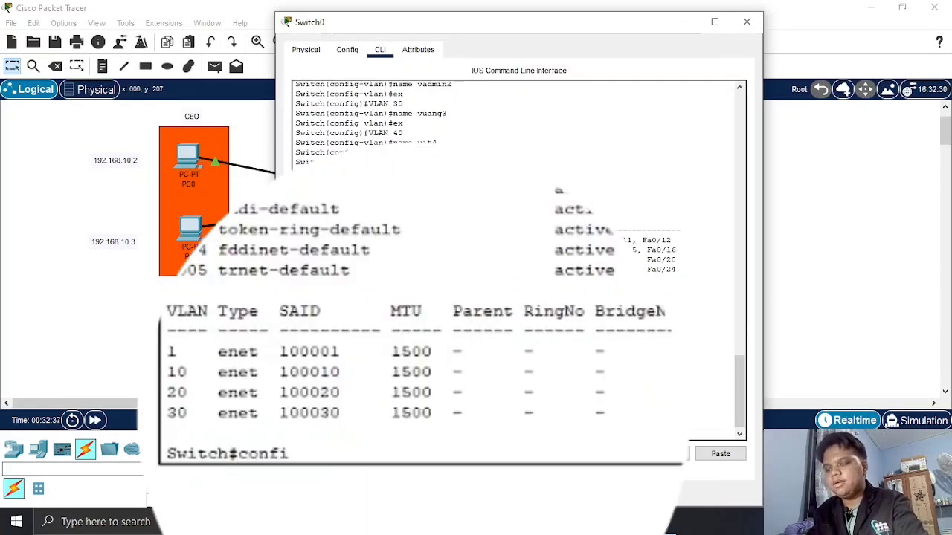
pyautogui.write('gure terminal')
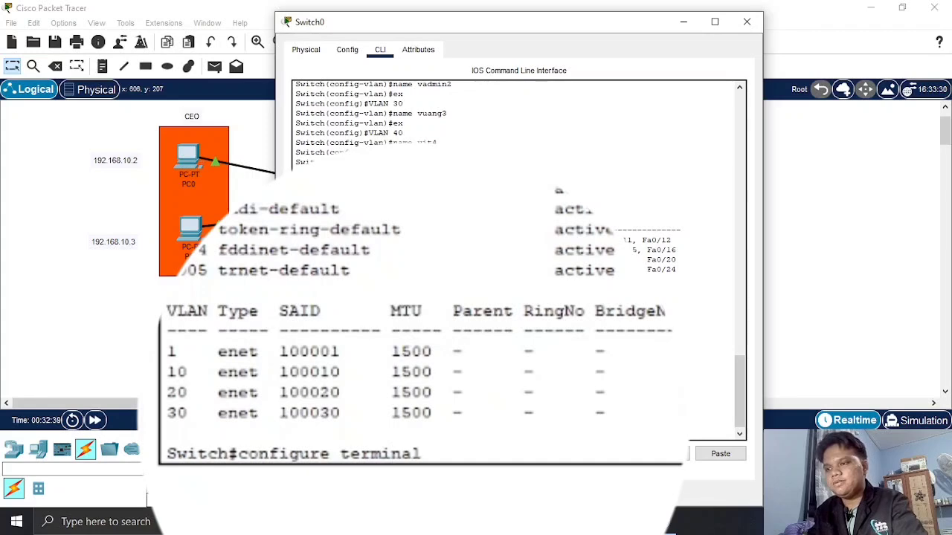
pyautogui.press('Return')
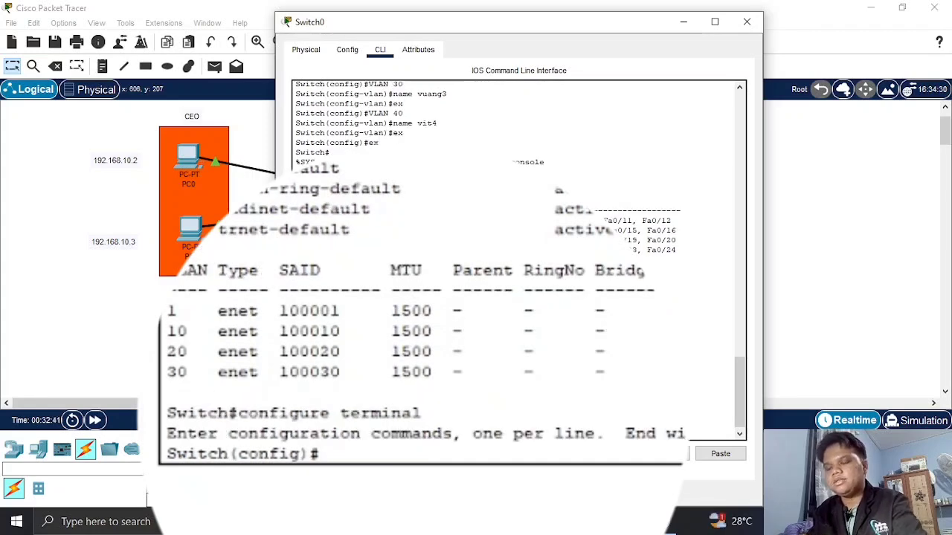
# Try to enter interface configuration mode for switch port fa0/1
pyautogui.write('inte')
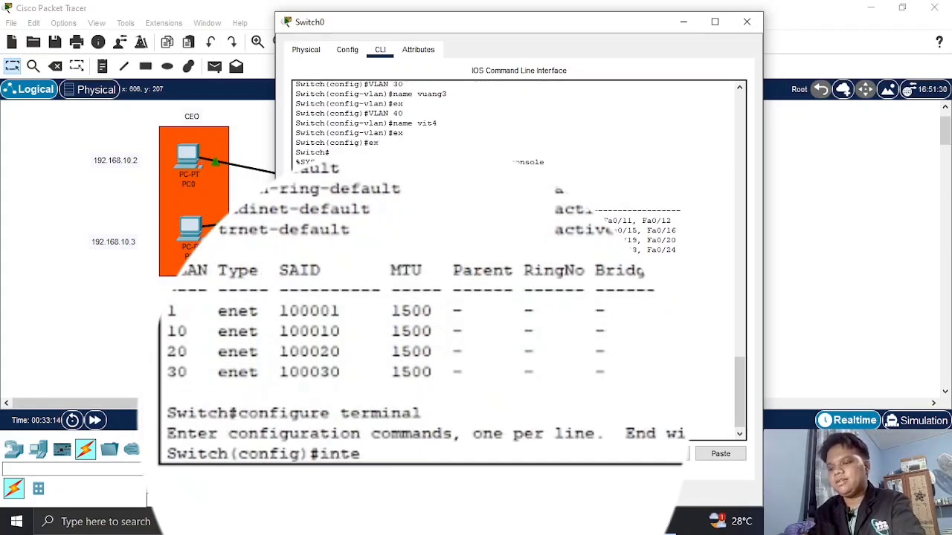
pyautogui.write('raface')
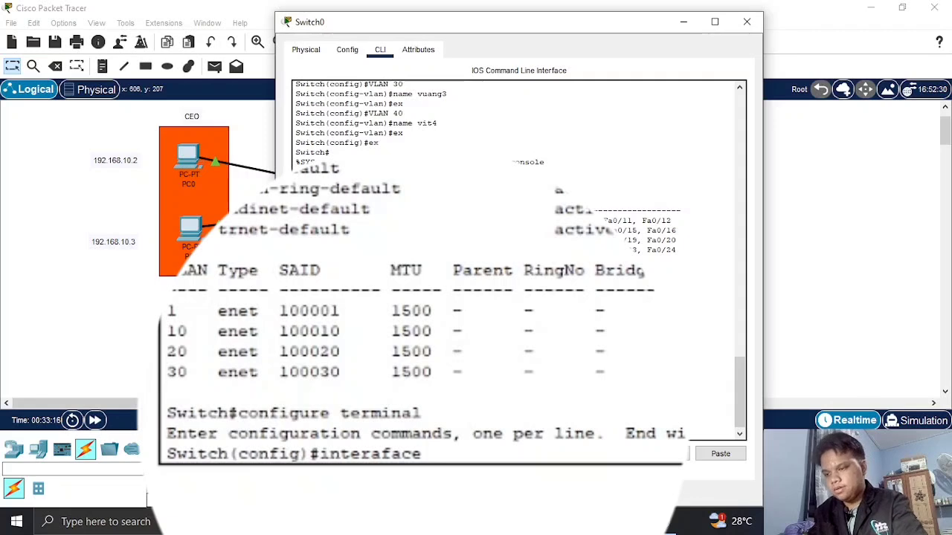
pyautogui.write(' fa0/1')
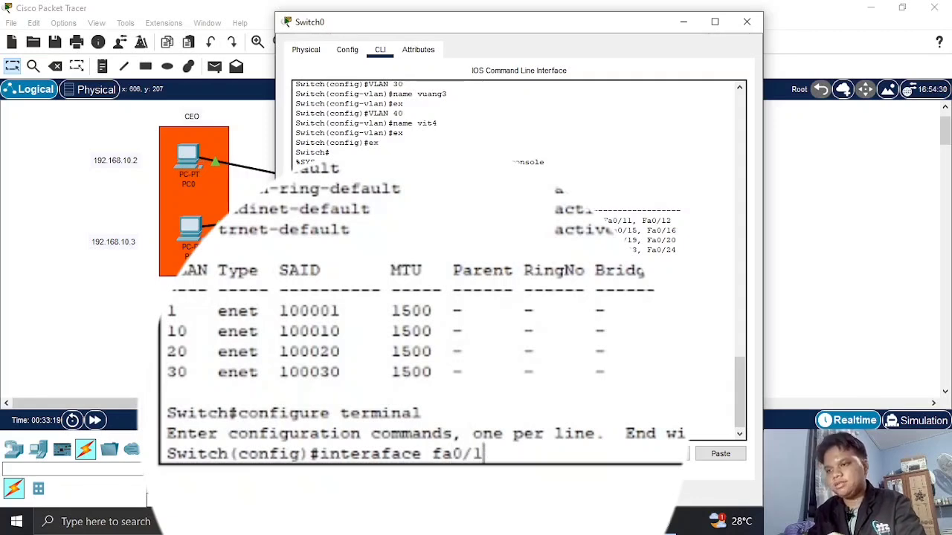
pyautogui.press('Left')
pyautogui.press('Left')
pyautogui.press('Left')
pyautogui.write('stethernet')
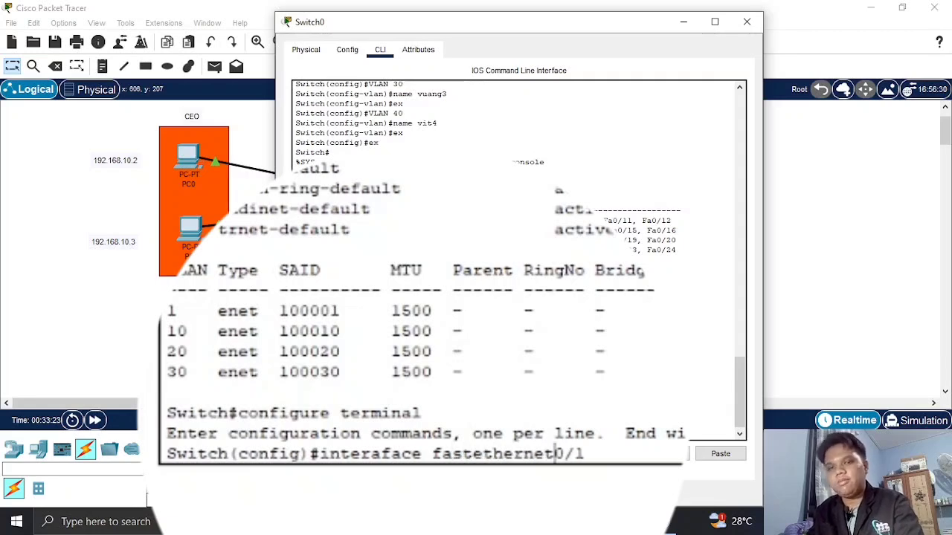
pyautogui.press('BackSpace')
pyautogui.press('BackSpace')
pyautogui.press('BackSpace')
pyautogui.press('BackSpace')
pyautogui.press('BackSpace')
pyautogui.press('BackSpace')
pyautogui.press('BackSpace')
pyautogui.press('BackSpace')
pyautogui.press('BackSpace')
pyautogui.press('BackSpace')
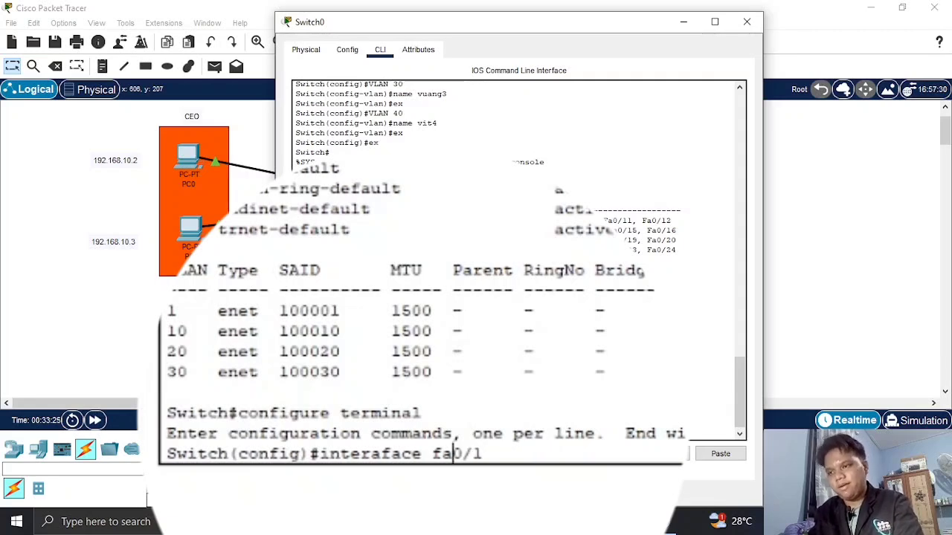
pyautogui.press('Right')
pyautogui.press('Right')
pyautogui.press('Right')
pyautogui.press('Return')
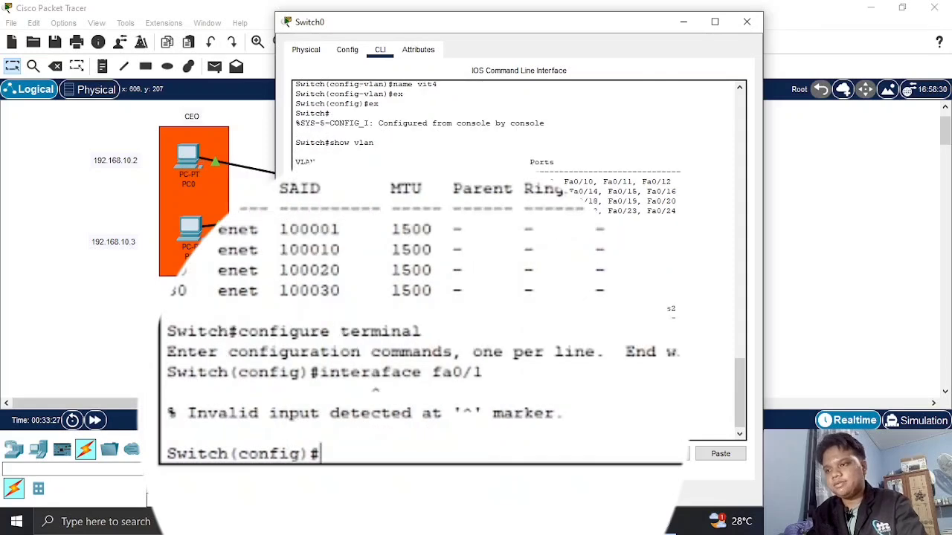
# Configure interface fa0/1 with switchport access vlan 10 and exit its interface configuration
pyautogui.write('inter')
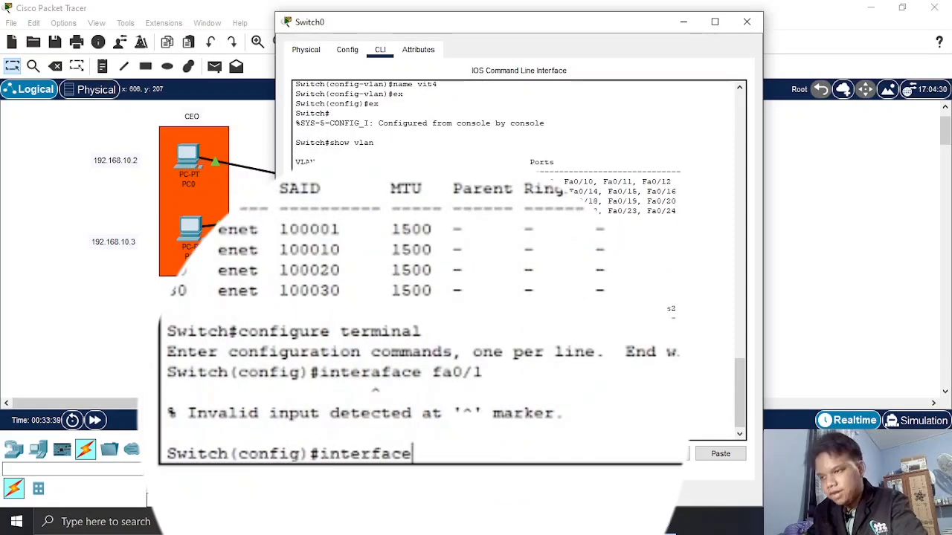
pyautogui.write('face fa')
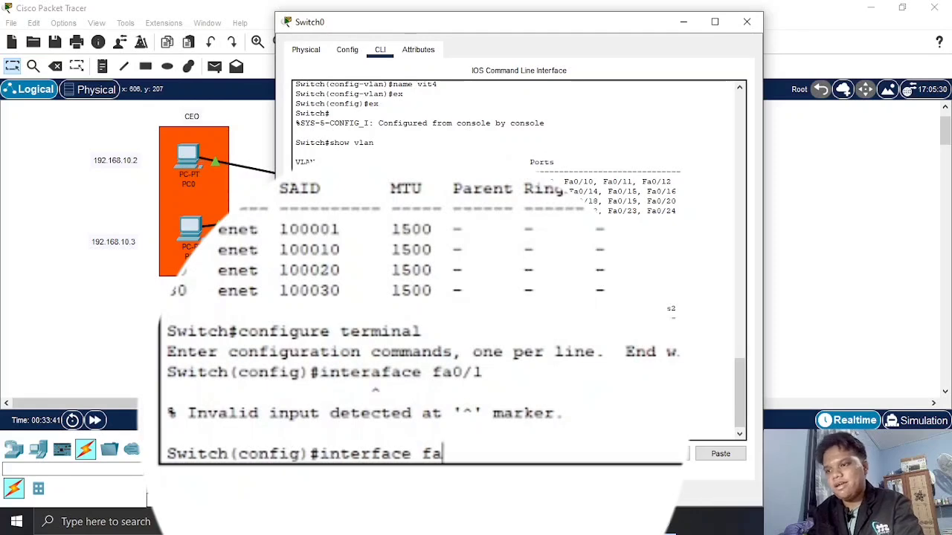
pyautogui.write('0/1')
pyautogui.press('Return')
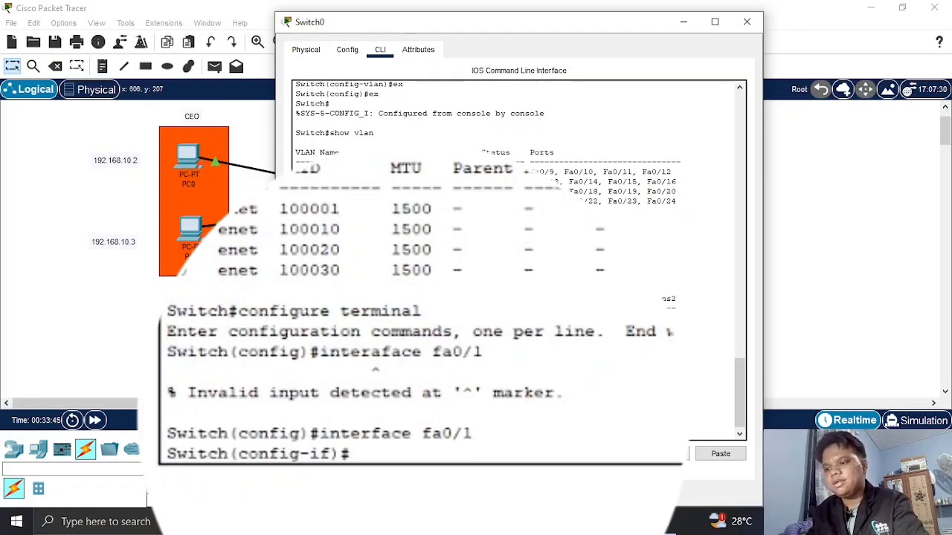
pyautogui.write('switch')
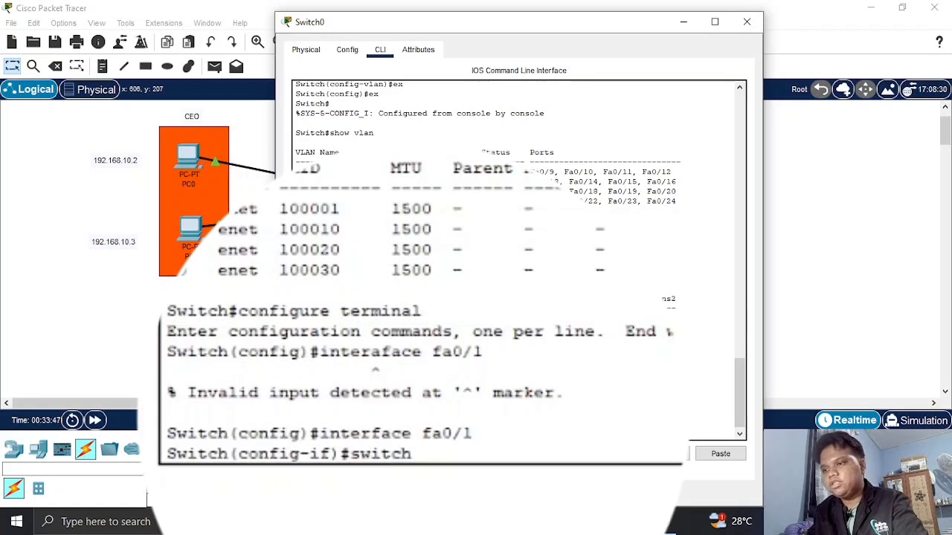
pyautogui.write('port acce')
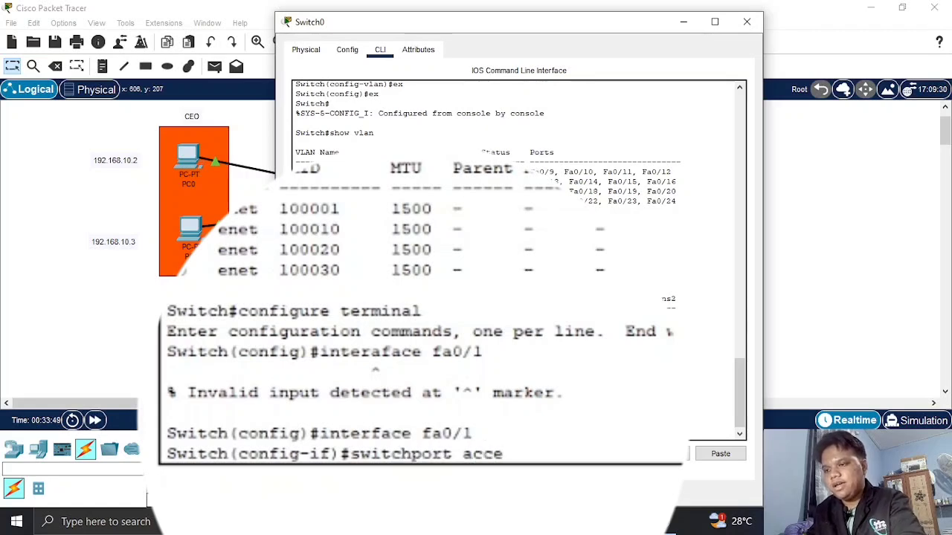
pyautogui.write('ss vlan 10')
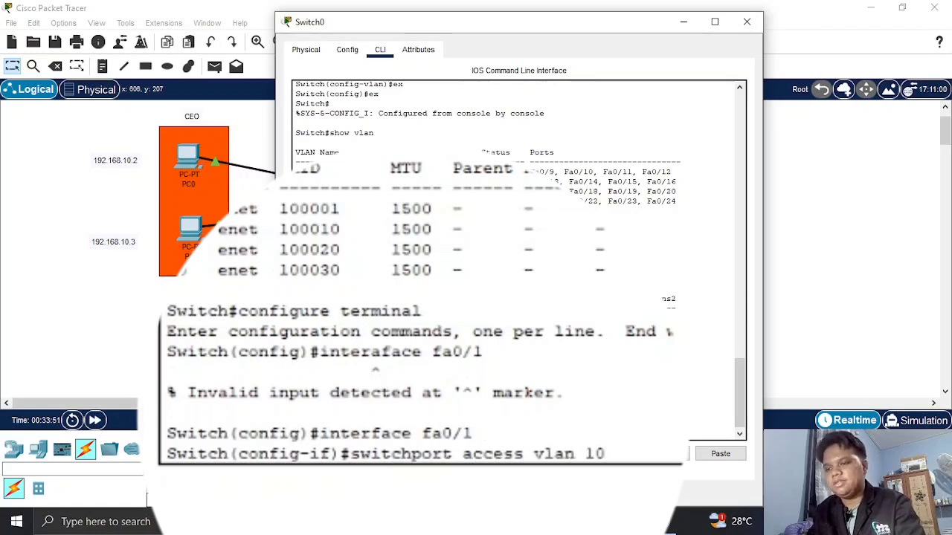
pyautogui.press('Return')
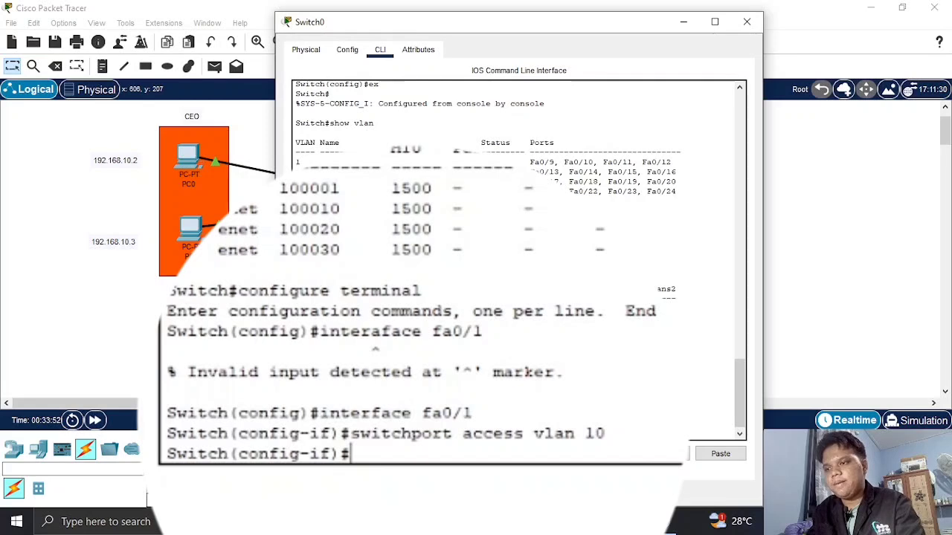
pyautogui.write('ex')
pyautogui.press('Return')
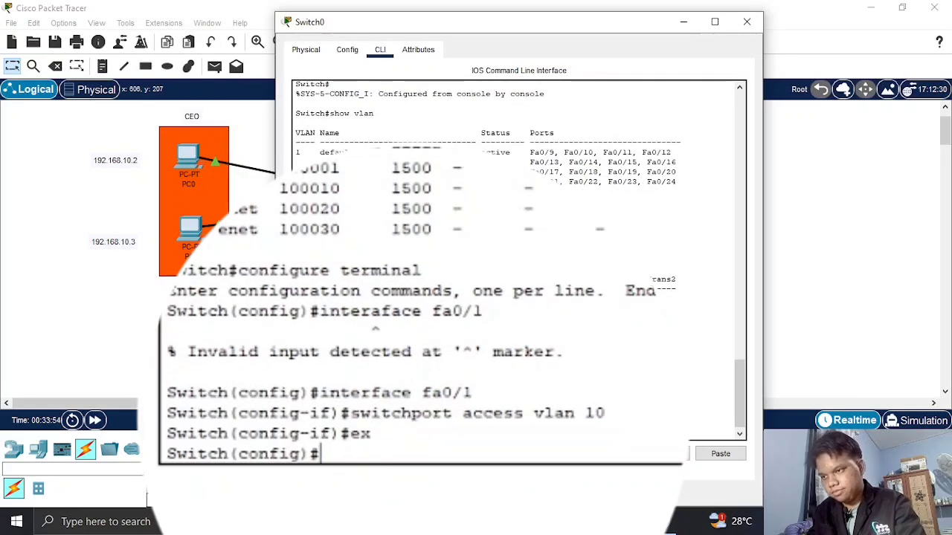
# Configure interface fa0/2 with switchport access vlan 10 and exit its interface configuration
pyautogui.write('interface')
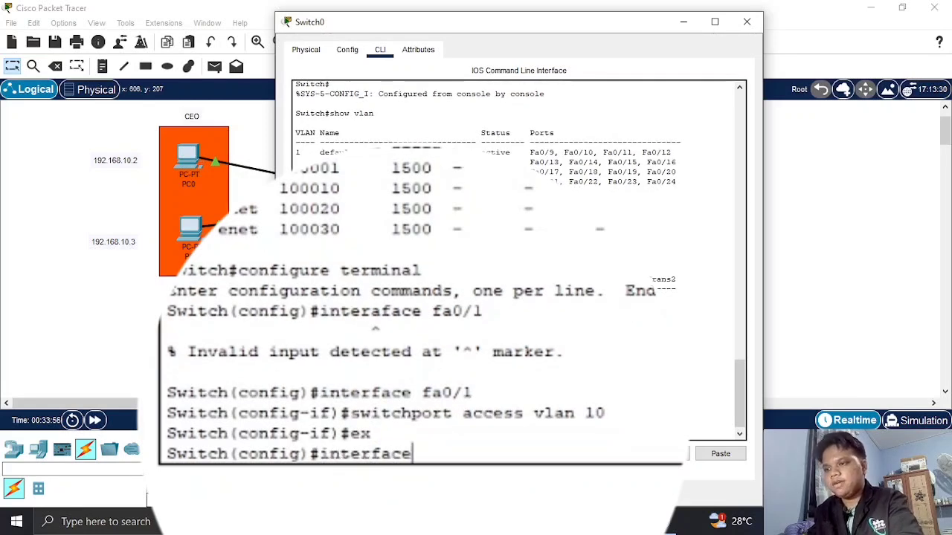
pyautogui.write(' fa0/2')
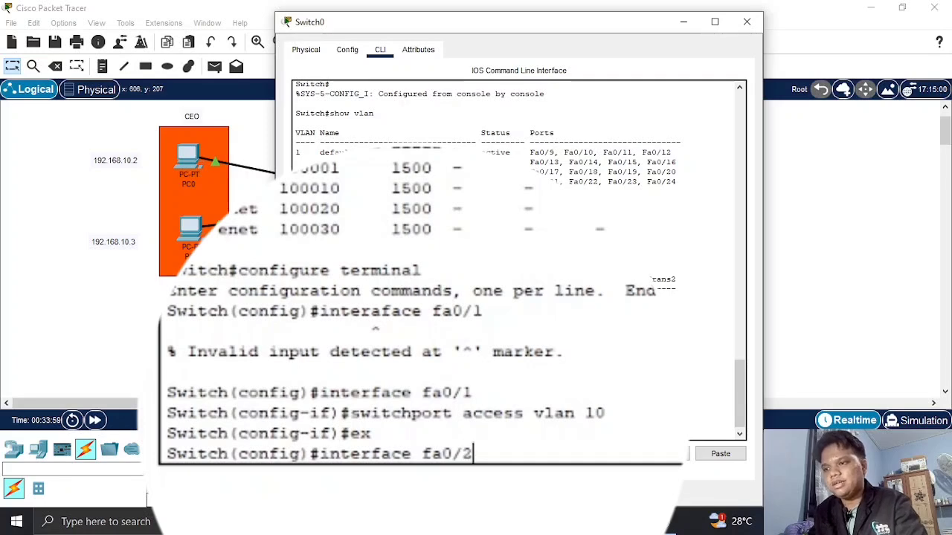
pyautogui.press('Return')
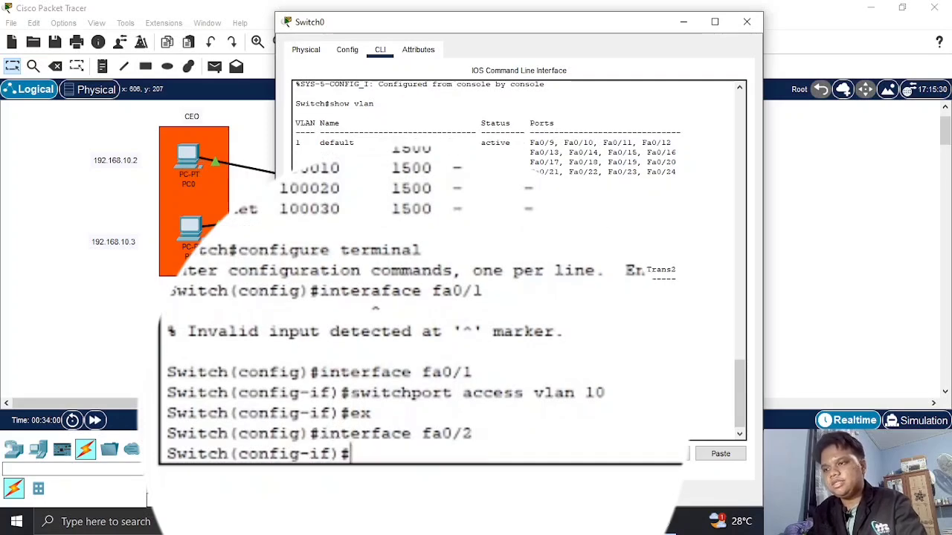
pyautogui.write('switchport')
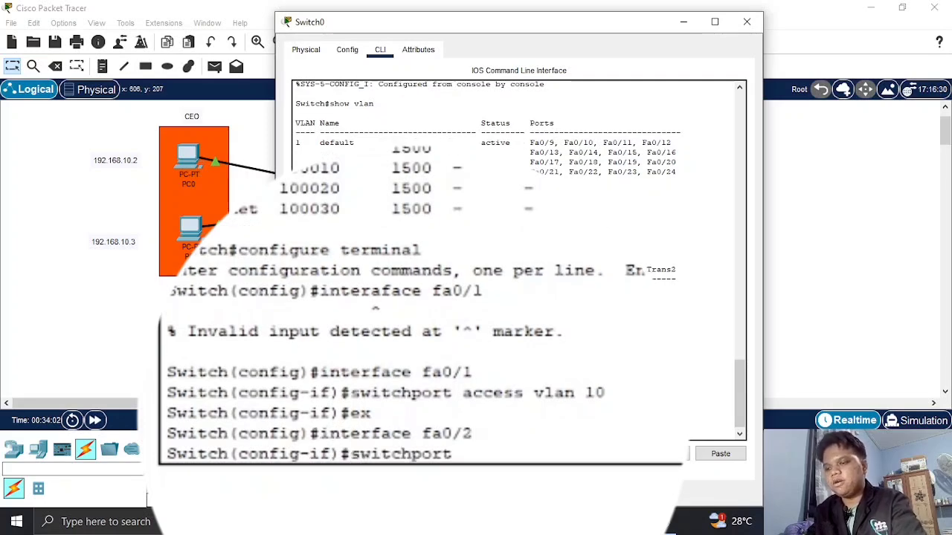
pyautogui.write(' access v')
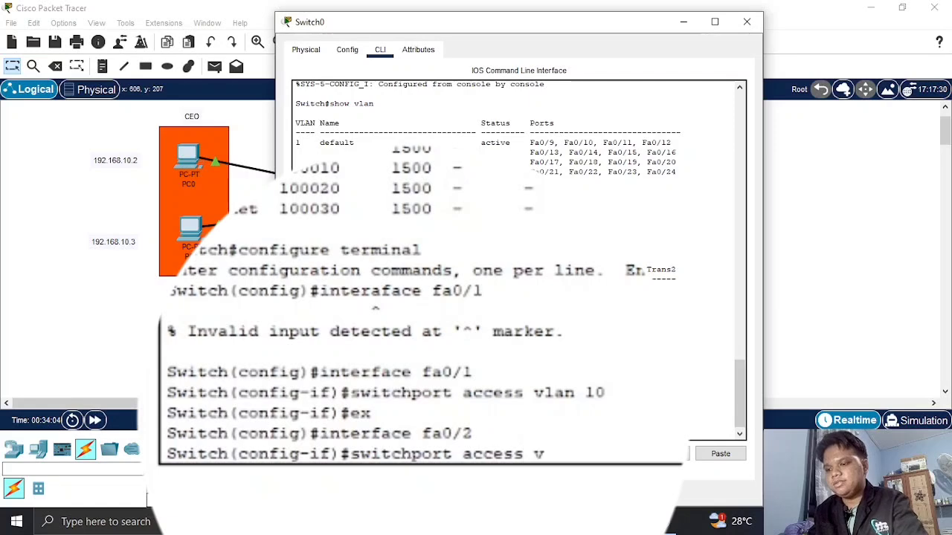
pyautogui.write('la')
pyautogui.press('BackSpace')
pyautogui.write('lan 10')
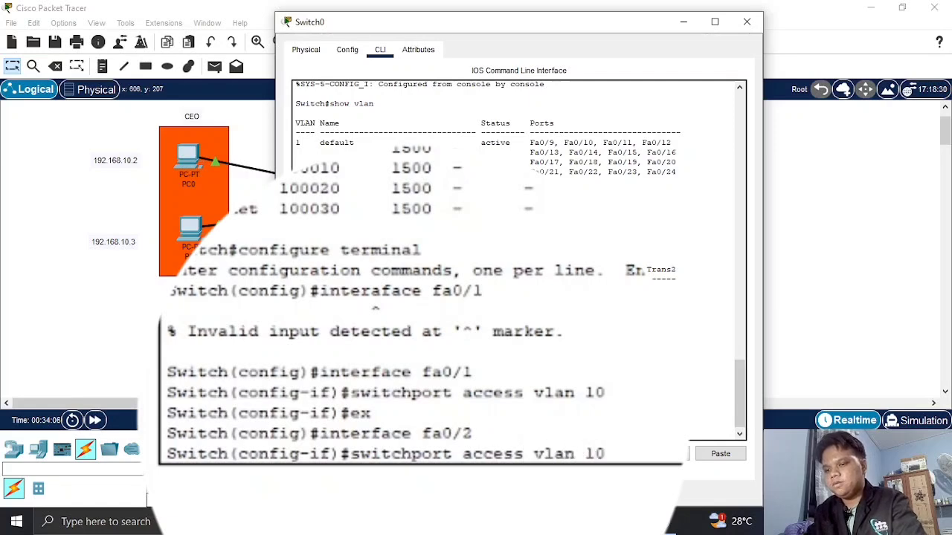
pyautogui.press('Return')
pyautogui.write('ex')
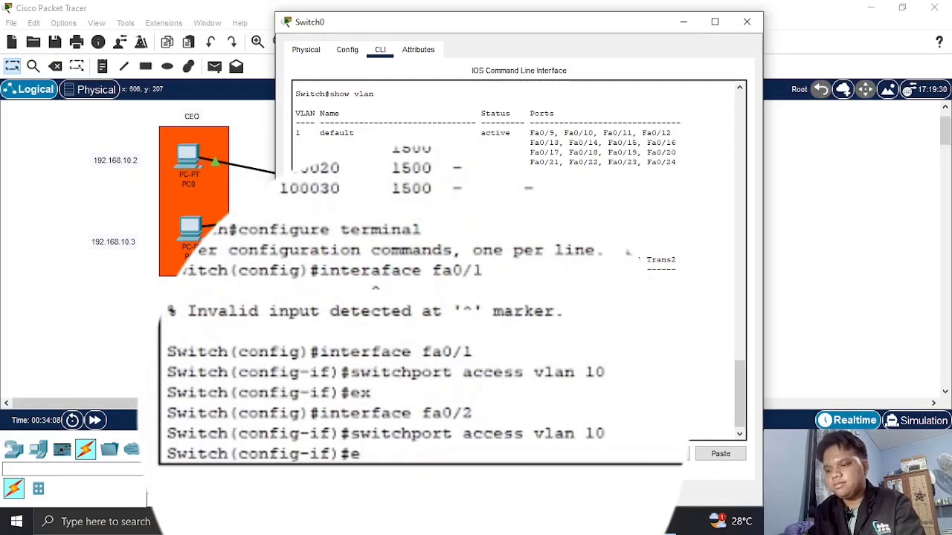
pyautogui.press('Return')
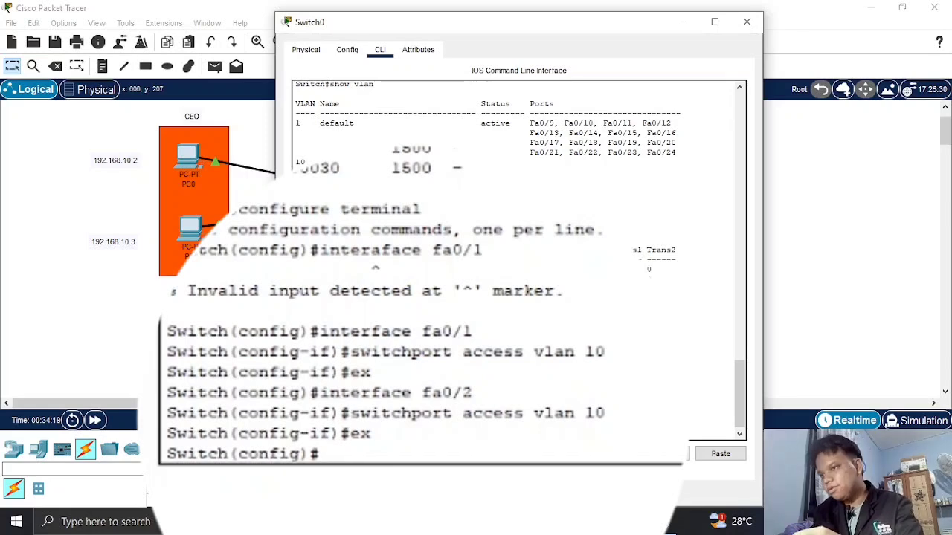
# Configure interface fa0/3 with switchport access vlan 20 and exit its interface configuration
pyautogui.write('interface fa')
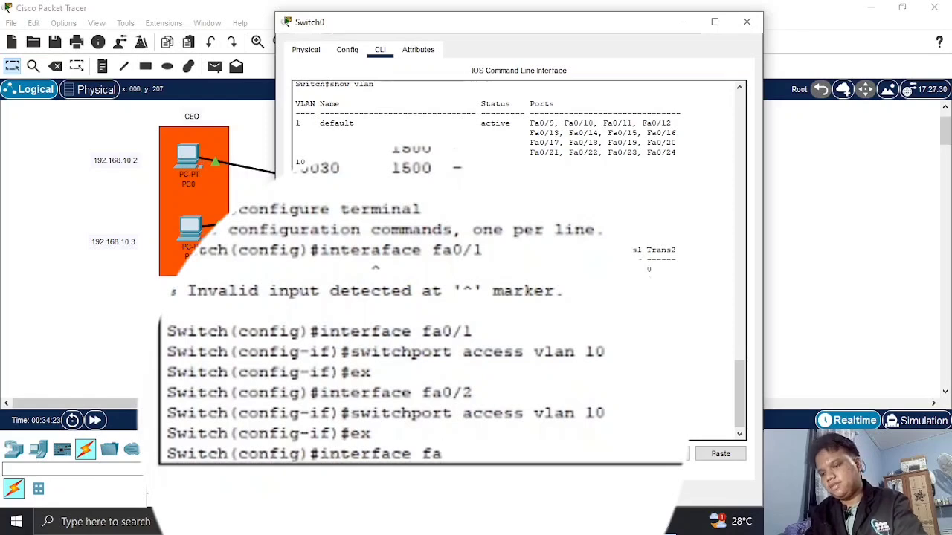
pyautogui.write('0/3')
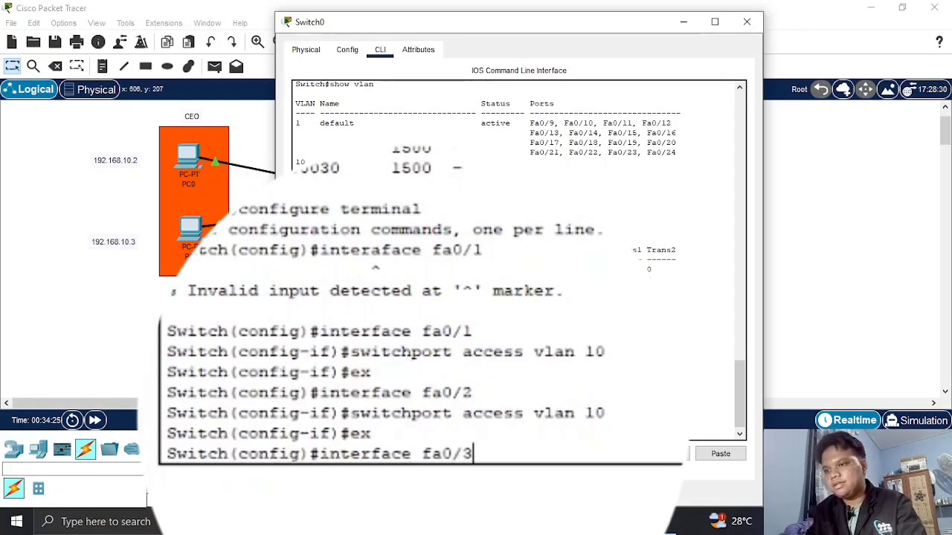
pyautogui.press('Return')
pyautogui.write('sw')
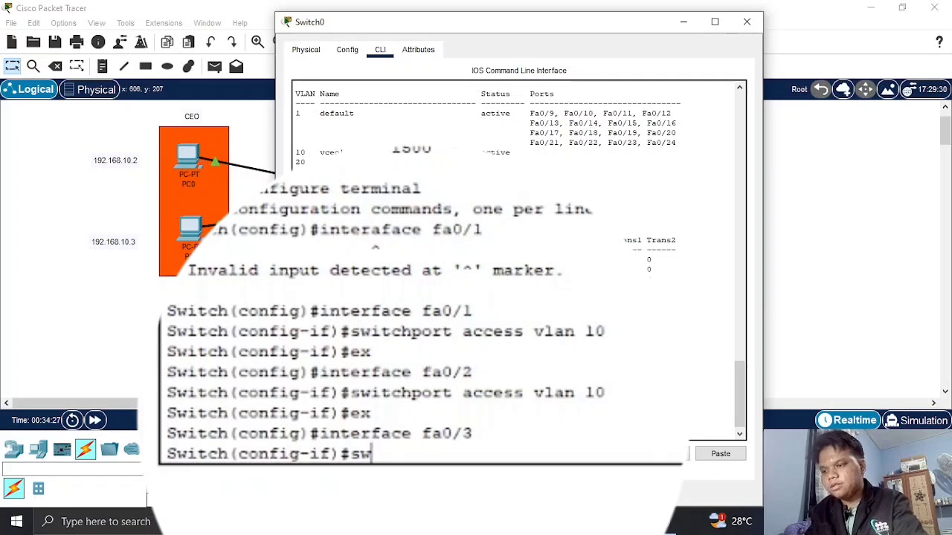
pyautogui.write('itchport ac')
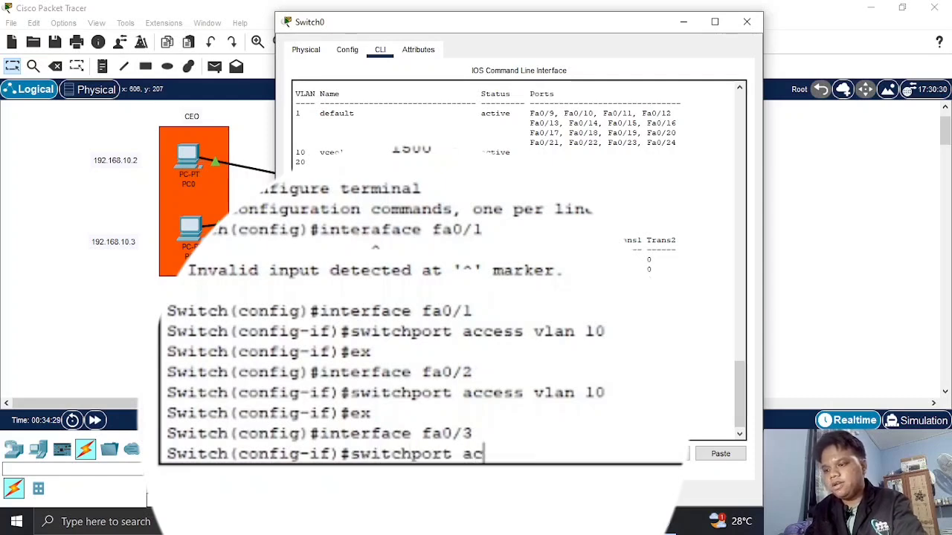
pyautogui.write('cess vlan 20')
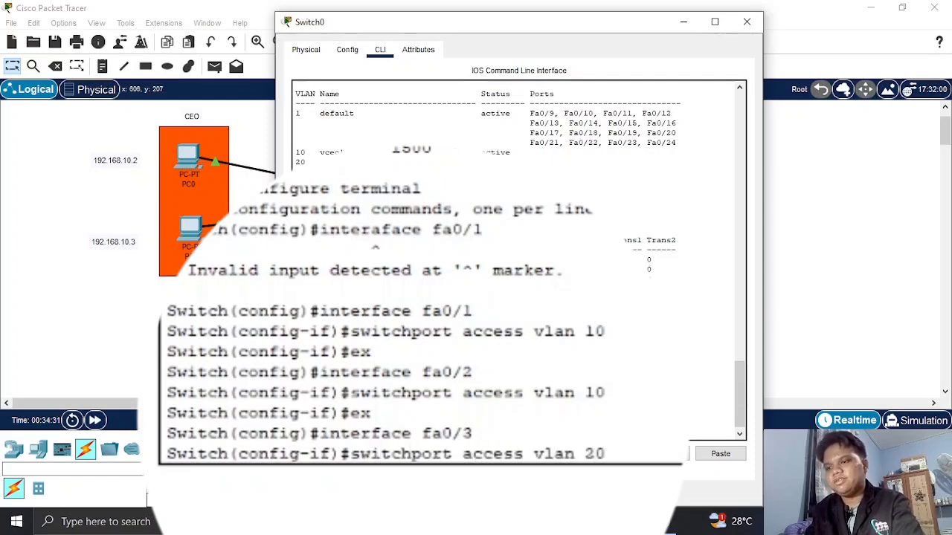
pyautogui.press('Return')
pyautogui.write('e')
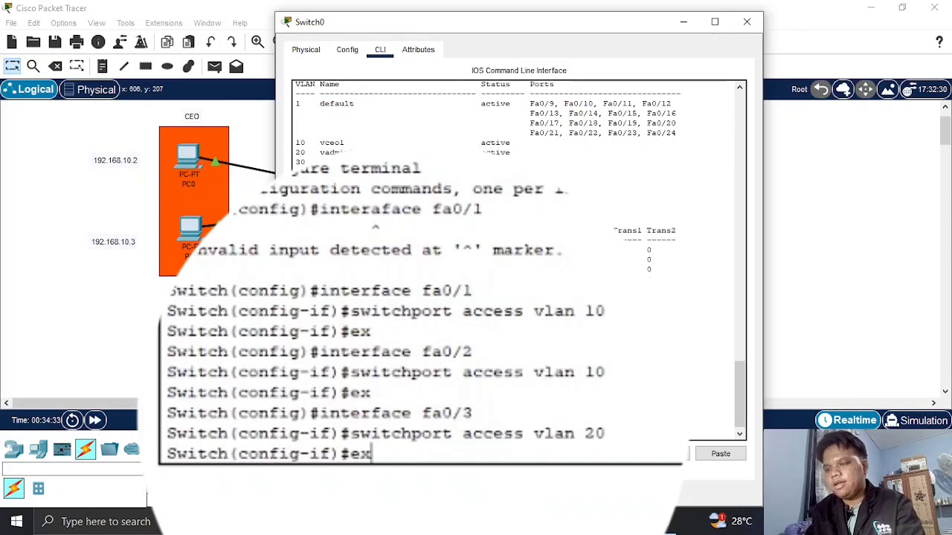
pyautogui.write('x')
pyautogui.press('Return')
# Configure interface fa0/4 with switchport access vlan 20 and exit its interface configuration
pyautogui.write('inte')
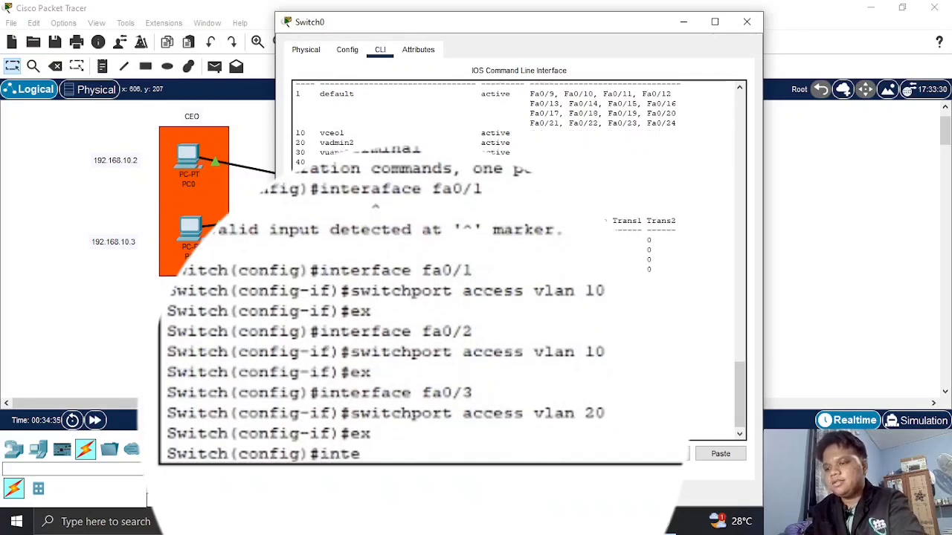
pyautogui.write('rafe')
pyautogui.press('BackSpace')
pyautogui.press('BackSpace')
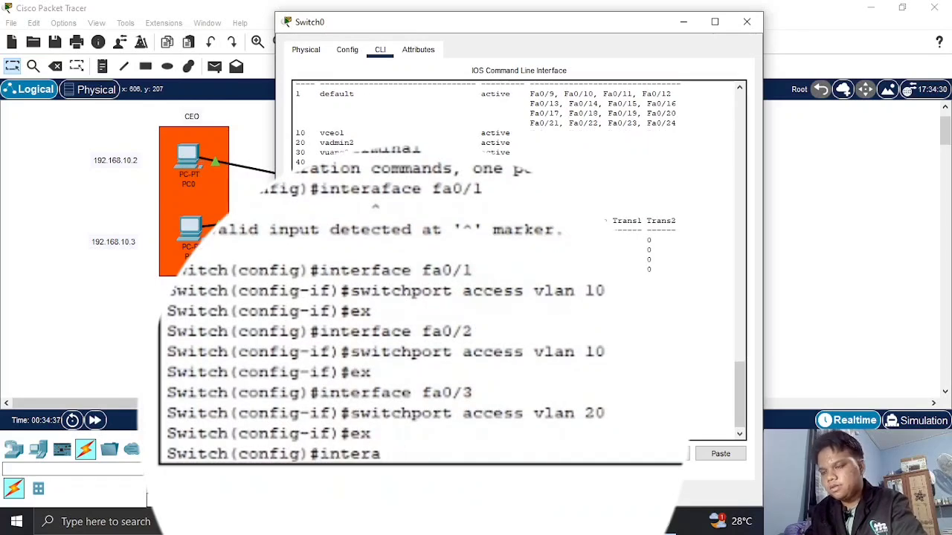
pyautogui.write('face')
pyautogui.press('BackSpace')
pyautogui.press('BackSpace')
pyautogui.press('BackSpace')
pyautogui.press('BackSpace')
pyautogui.press('BackSpace')
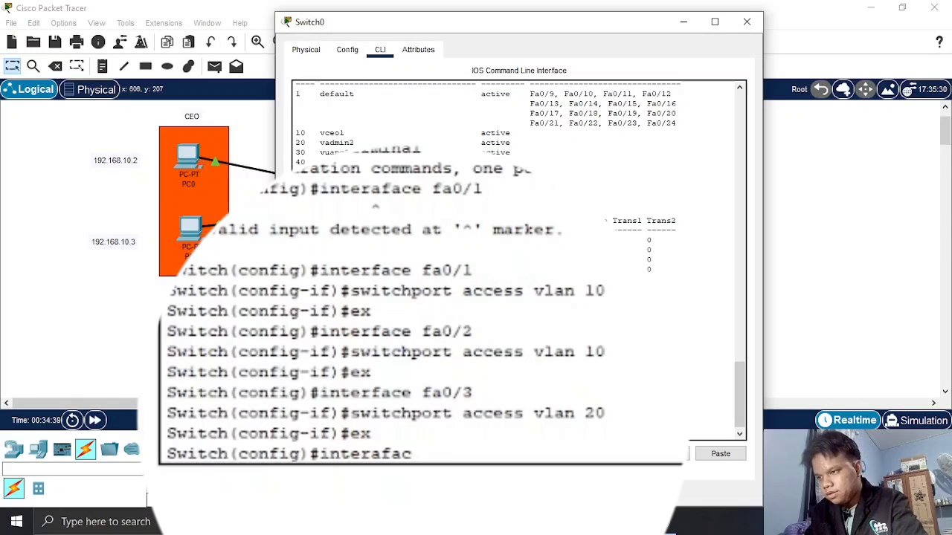
pyautogui.write('face ')
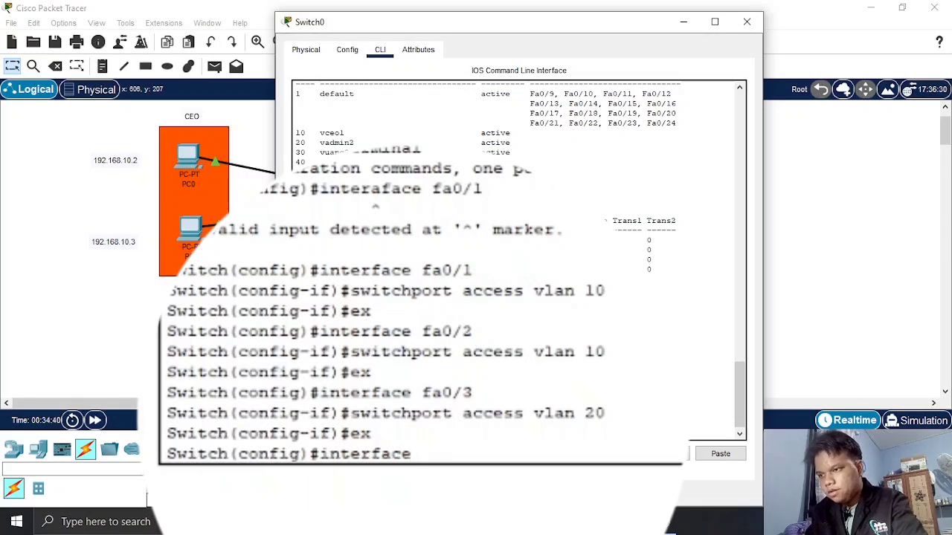
pyautogui.write('fa0/4')
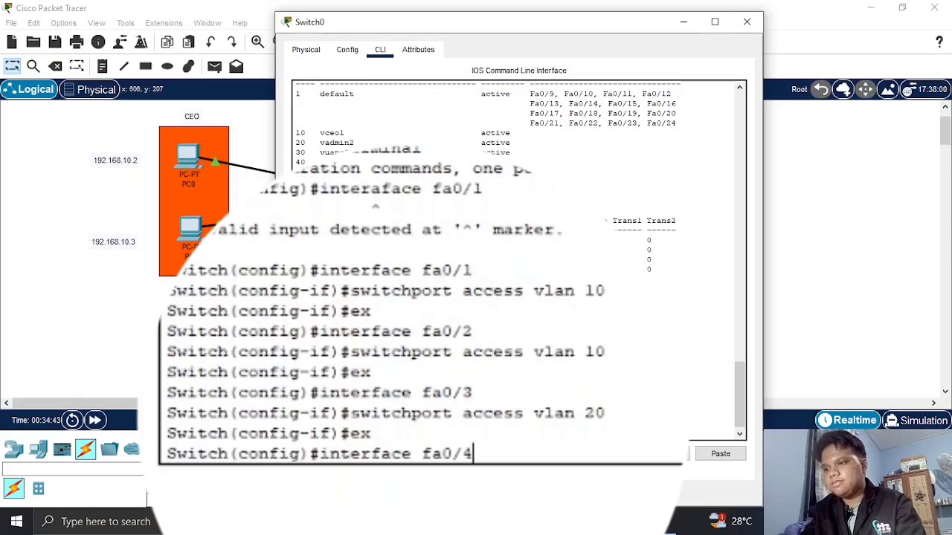
pyautogui.press('Return')
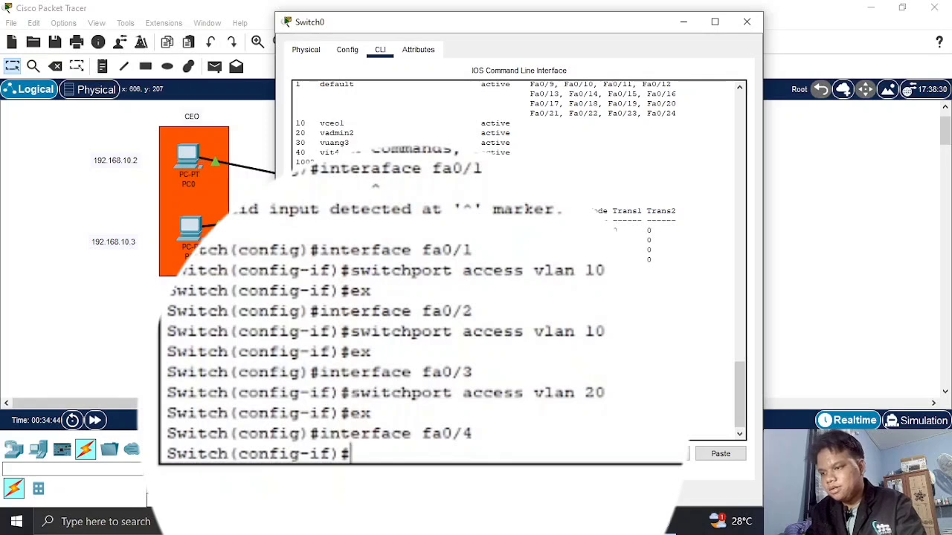
pyautogui.write('switchp')
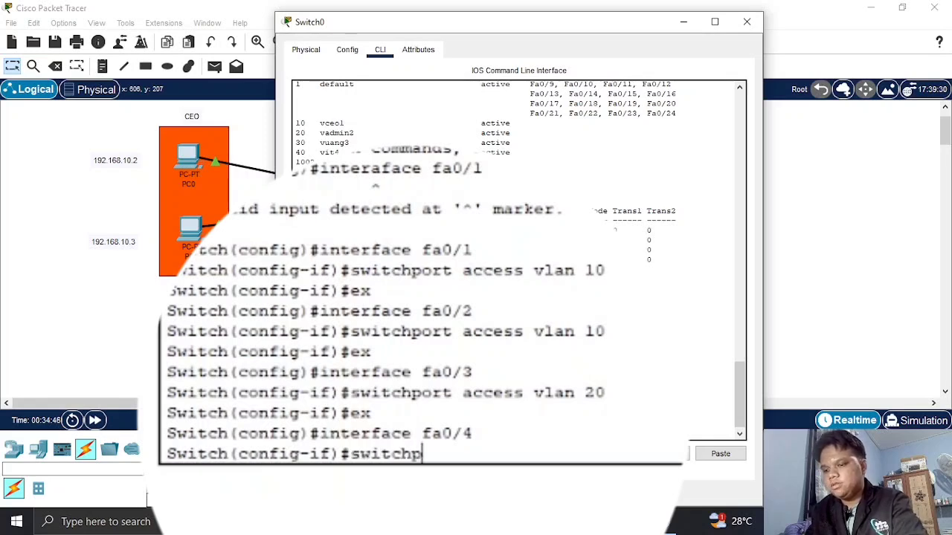
pyautogui.write('ort access v')
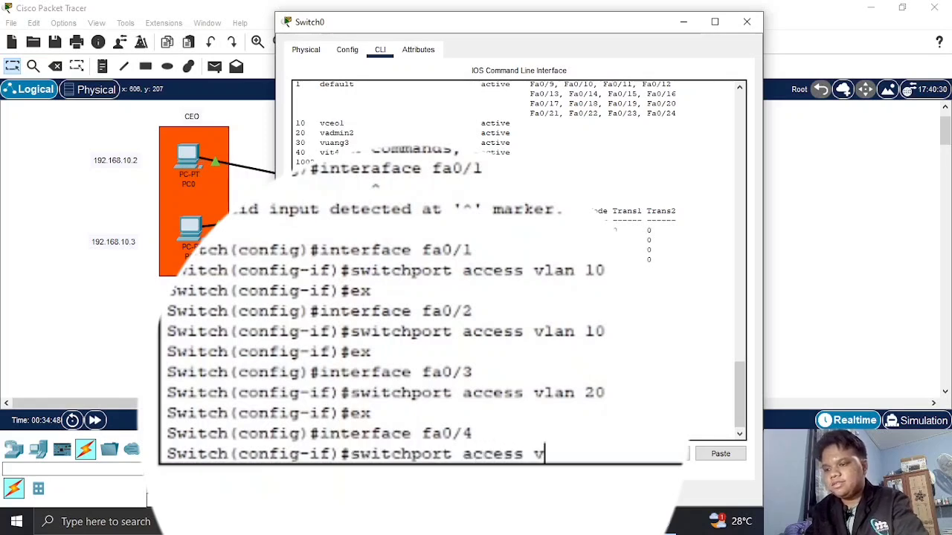
pyautogui.write('lan 20')
pyautogui.press('Return')
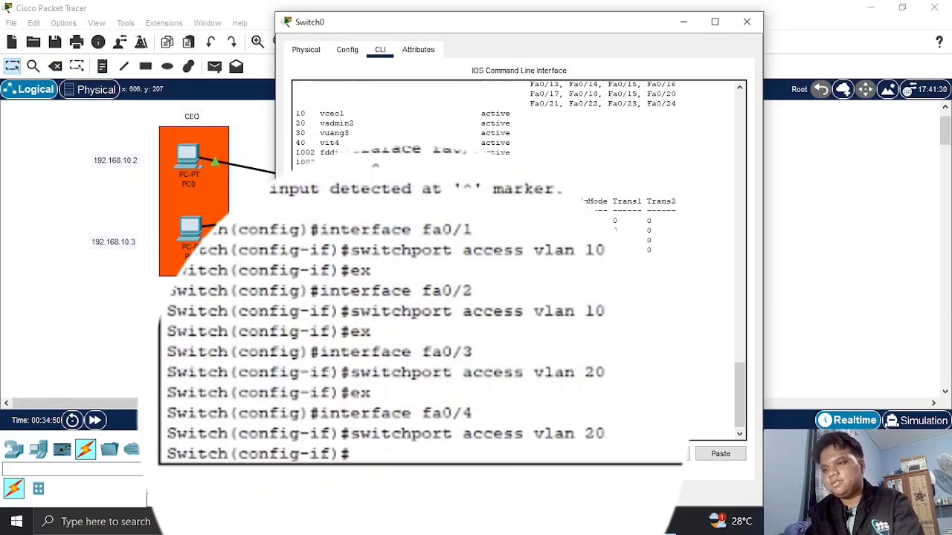
pyautogui.write('ex')
pyautogui.press('Return')
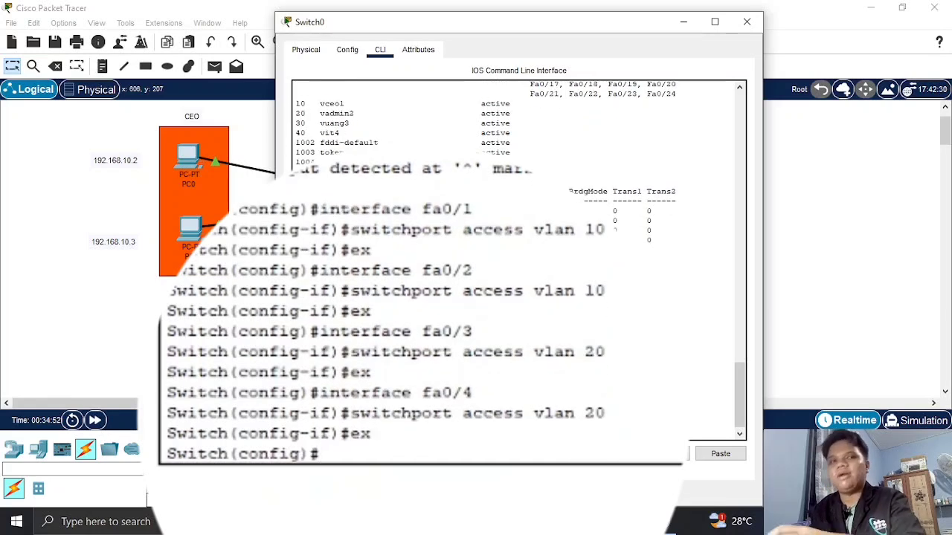
# Configure interface fa0/5 with switchport access vlan 30 and exit its interface configuration
pyautogui.write('inter')
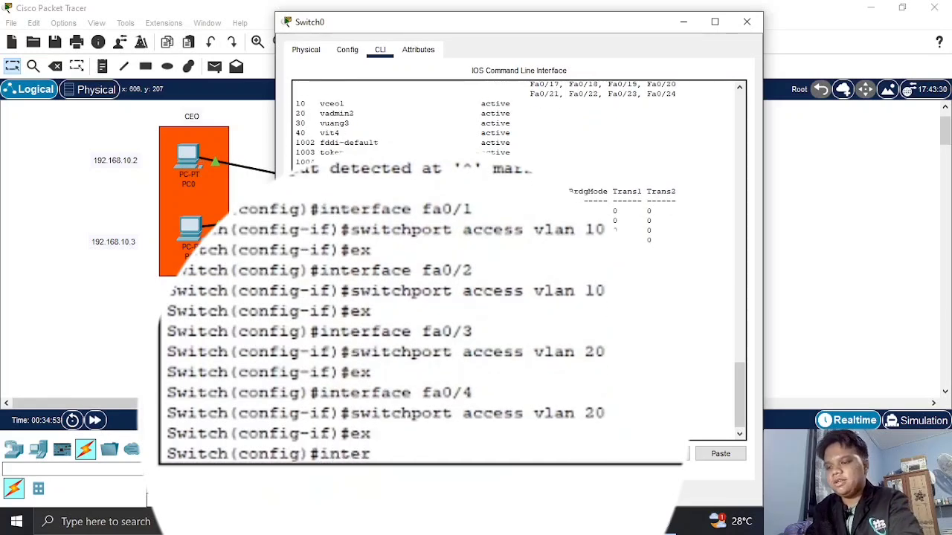
pyautogui.write('face f')
pyautogui.press('BackSpace')
pyautogui.press('BackSpace')
pyautogui.write('face')
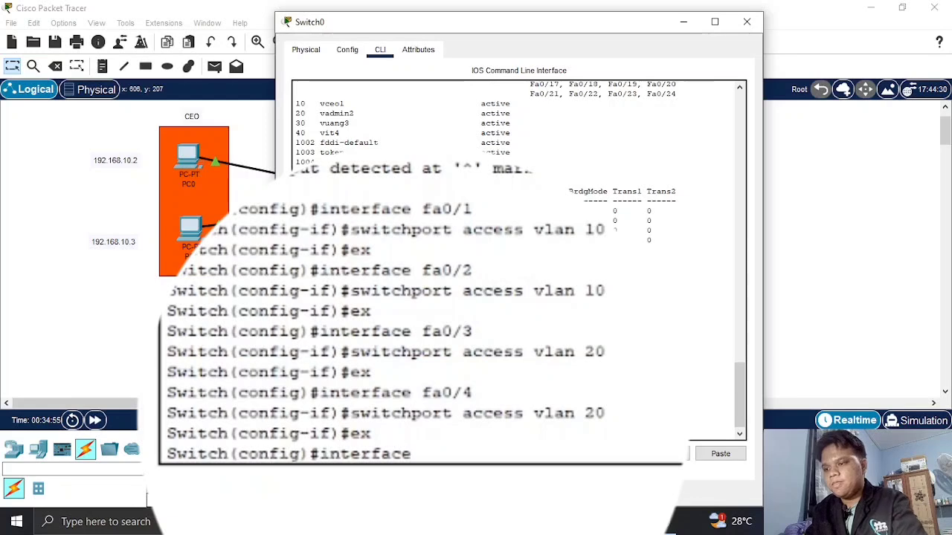
pyautogui.write(' fa0/5')
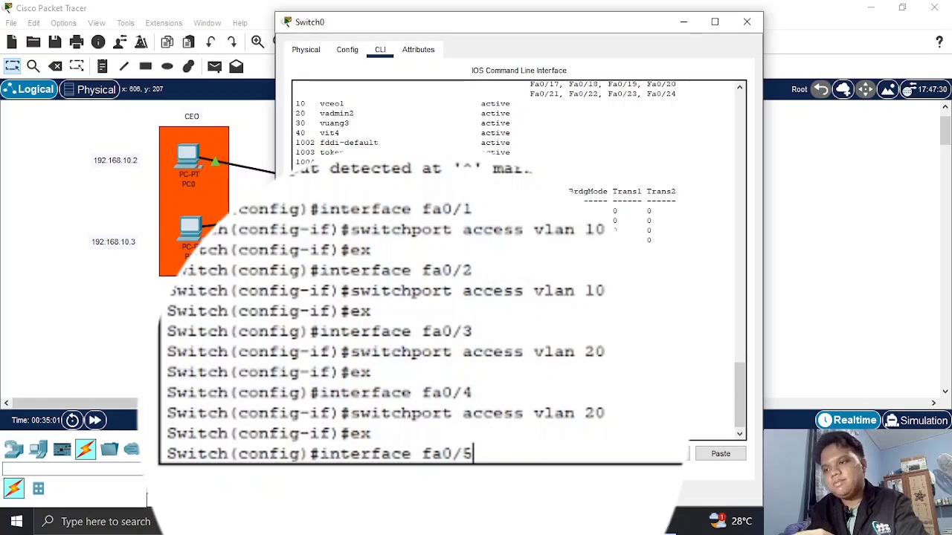
pyautogui.press('Return')
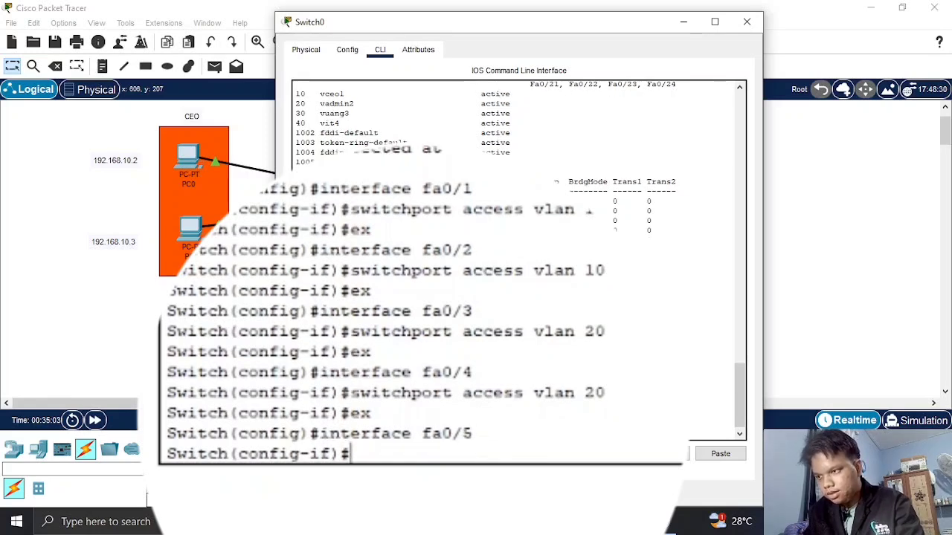
pyautogui.write('switchpo')
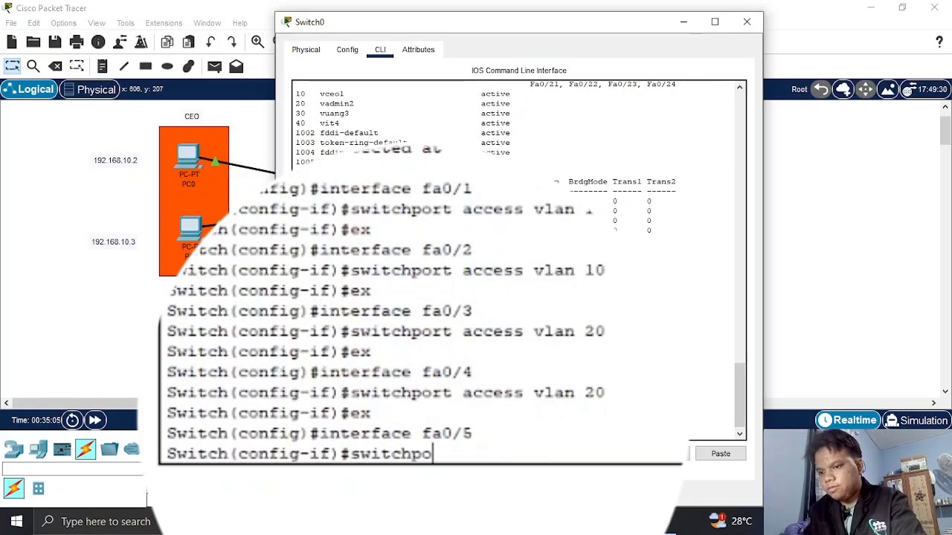
pyautogui.write('rt acces')
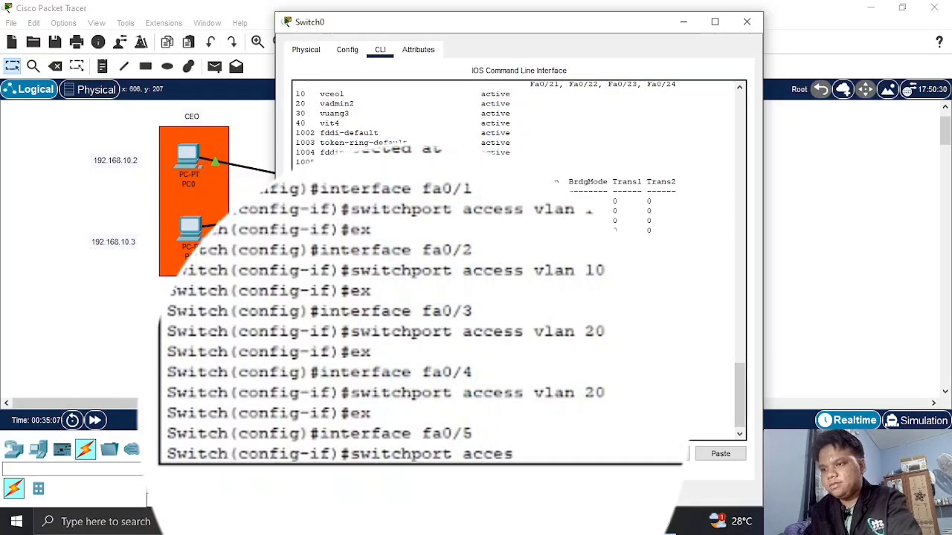
pyautogui.write('s vla')
pyautogui.press('BackSpace')
pyautogui.write('lan')
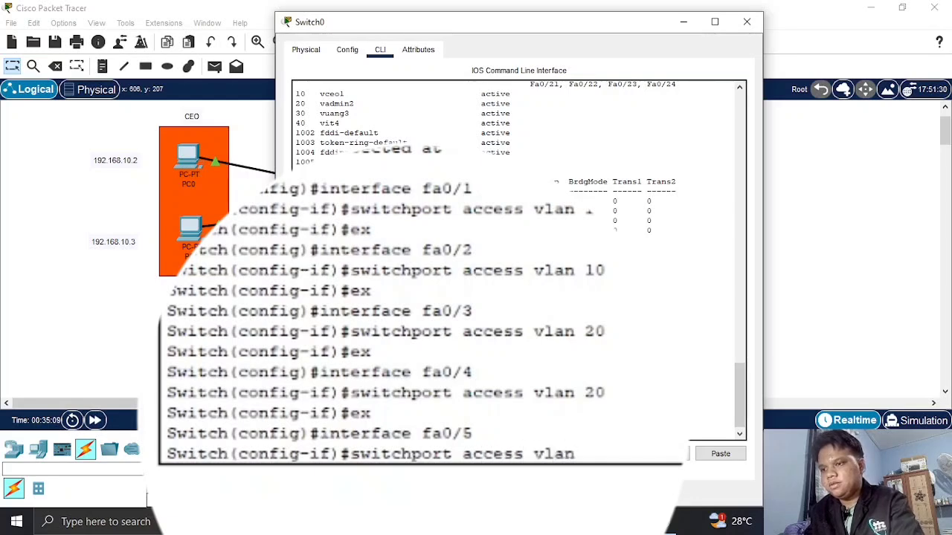
pyautogui.write(' 30')
pyautogui.press('Return')
pyautogui.write('ex')
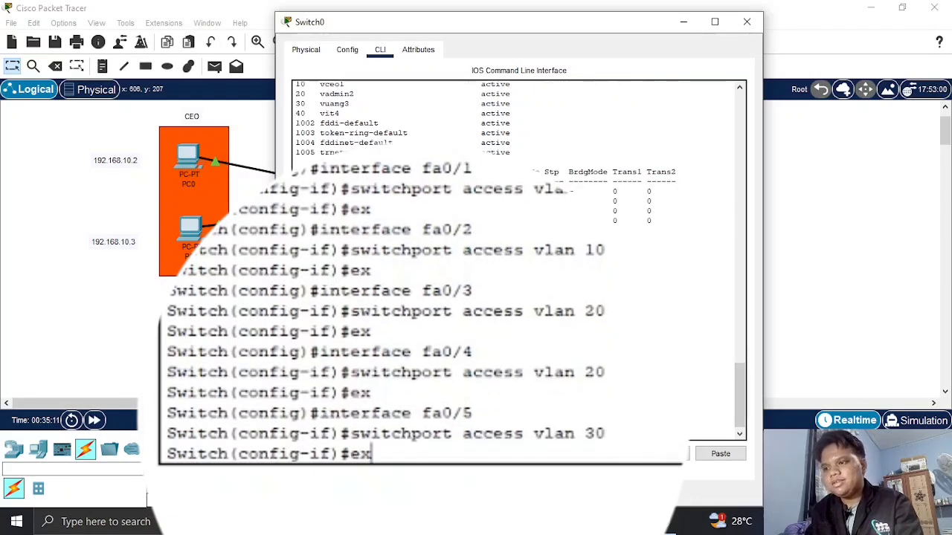
pyautogui.press('Return')
# Configure interface fa0/6 with switchport access vlan 30 and exit its interface configuration
pyautogui.write('inte')
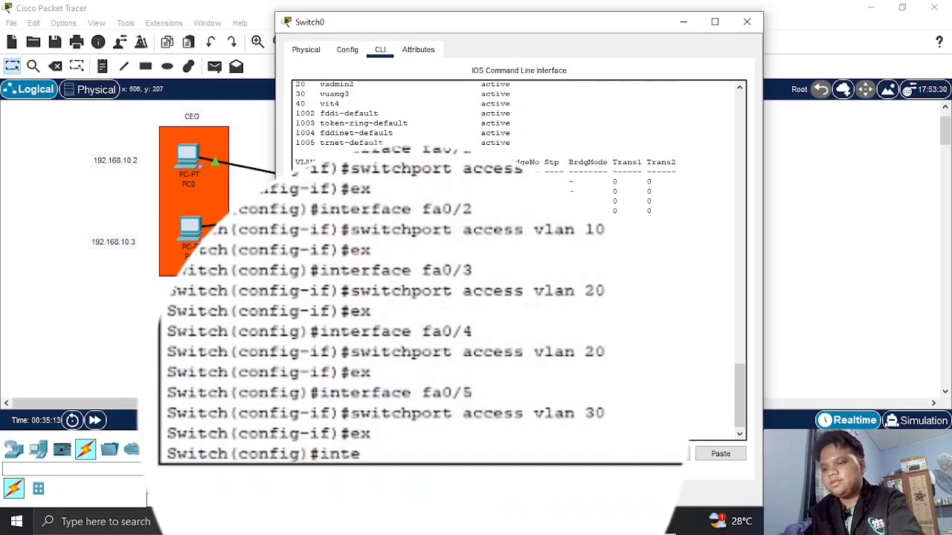
pyautogui.write('rface fa0/')
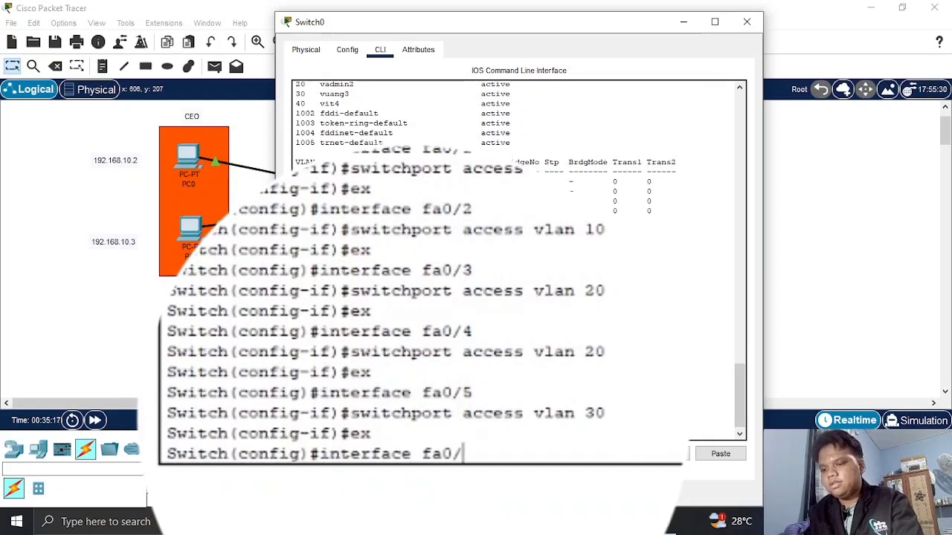
pyautogui.write('6')
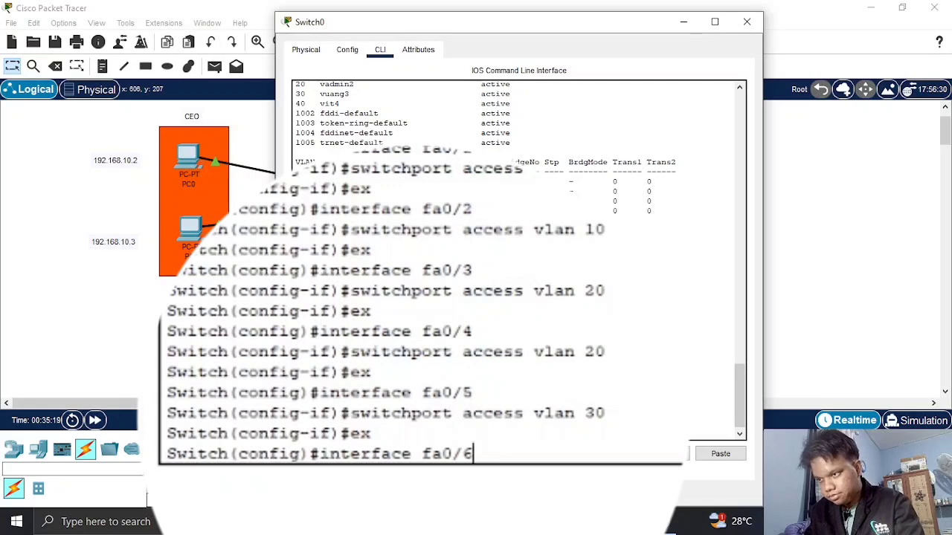
pyautogui.press('Return')
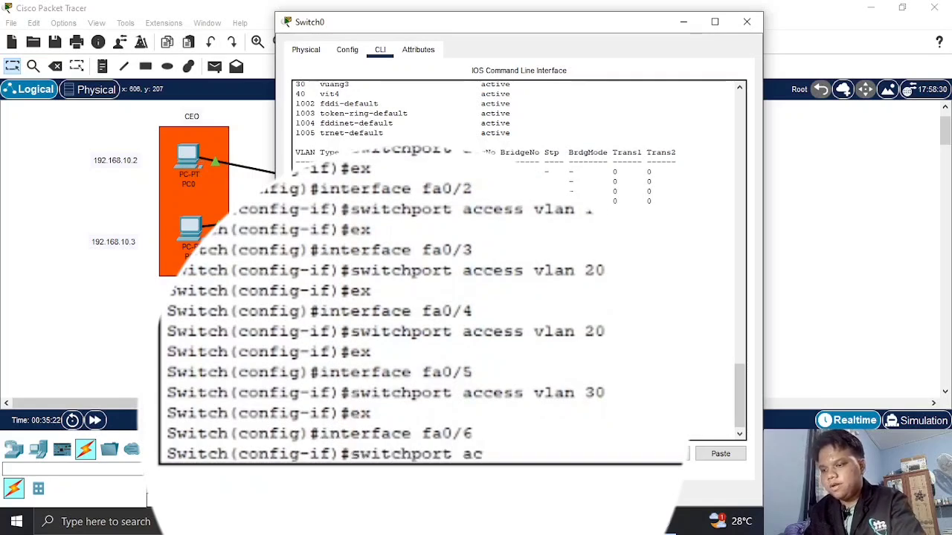
pyautogui.write('switchport access vla')
pyautogui.press('BackSpace')
pyautogui.write('l')
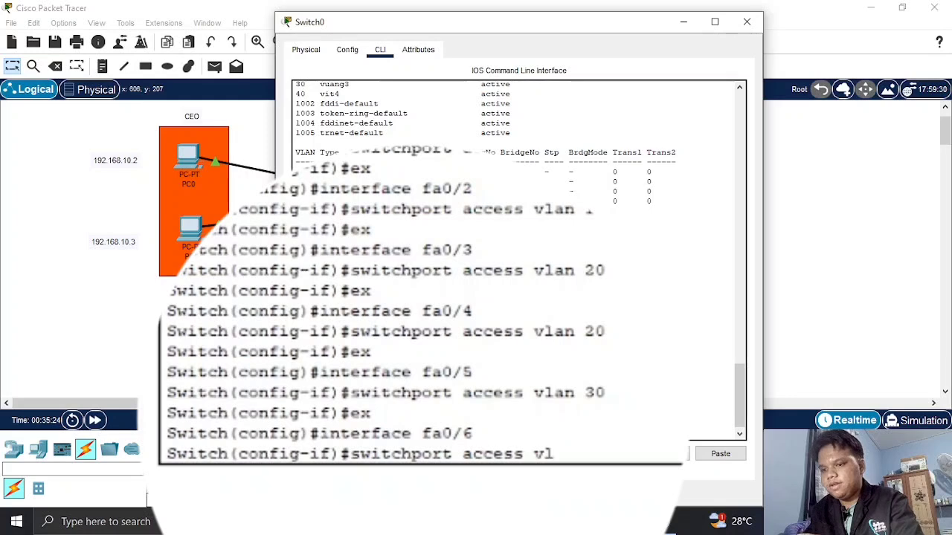
pyautogui.write('an 30')
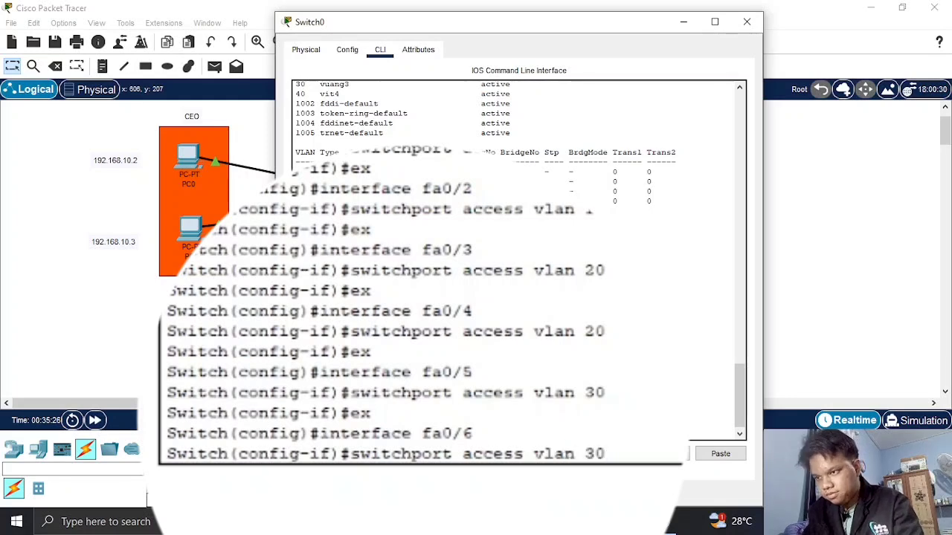
pyautogui.press('Return')
pyautogui.write('ex')
pyautogui.press('Return')
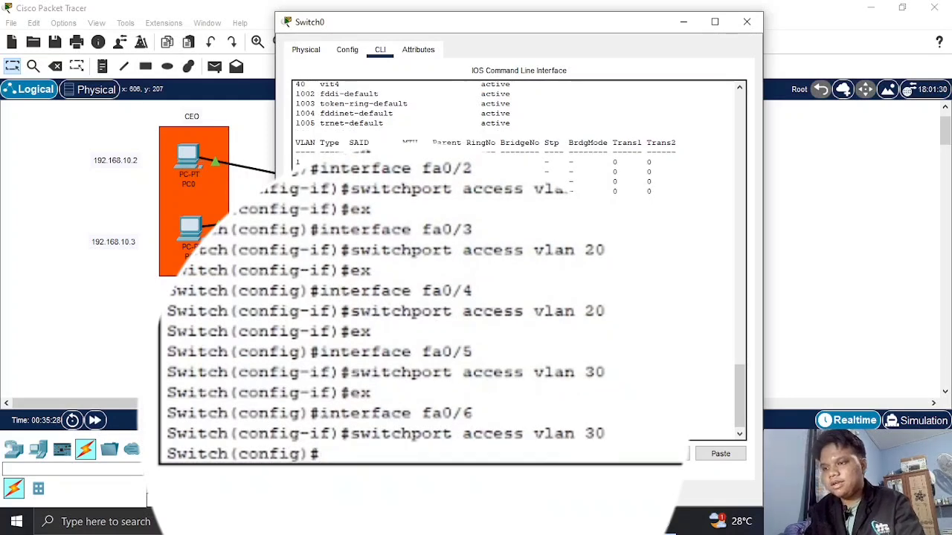
# Configure interface fa0/7 with switchport access vlan 40 and exit its interface configuration
pyautogui.write('interaf')
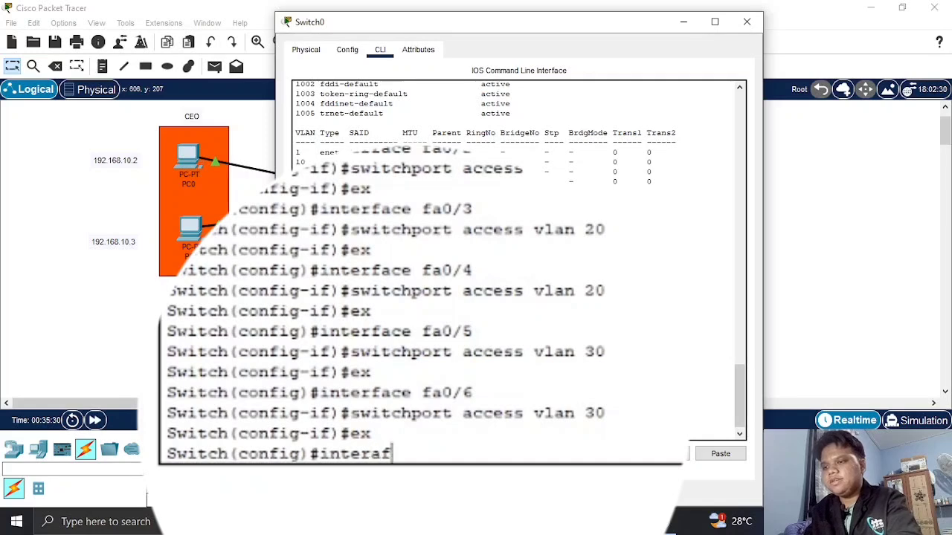
pyautogui.press('BackSpace')
pyautogui.press('BackSpace')
pyautogui.write('face fa/')
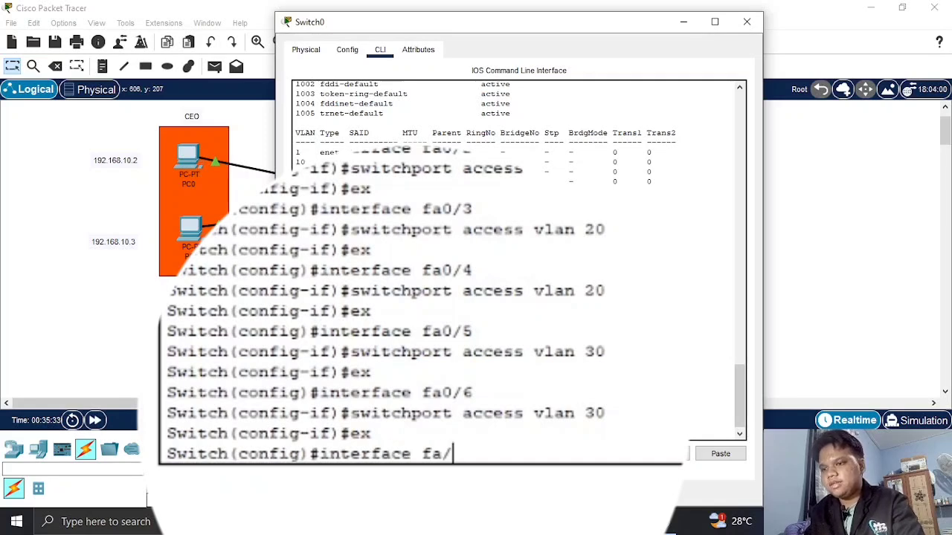
pyautogui.press('BackSpace')
pyautogui.write('0/7')
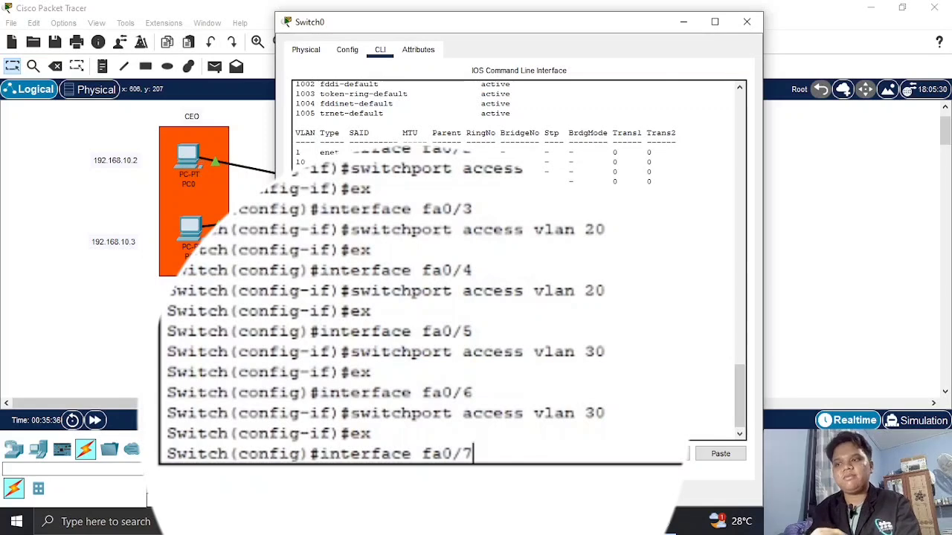
pyautogui.press('Return')
pyautogui.write('switchp')
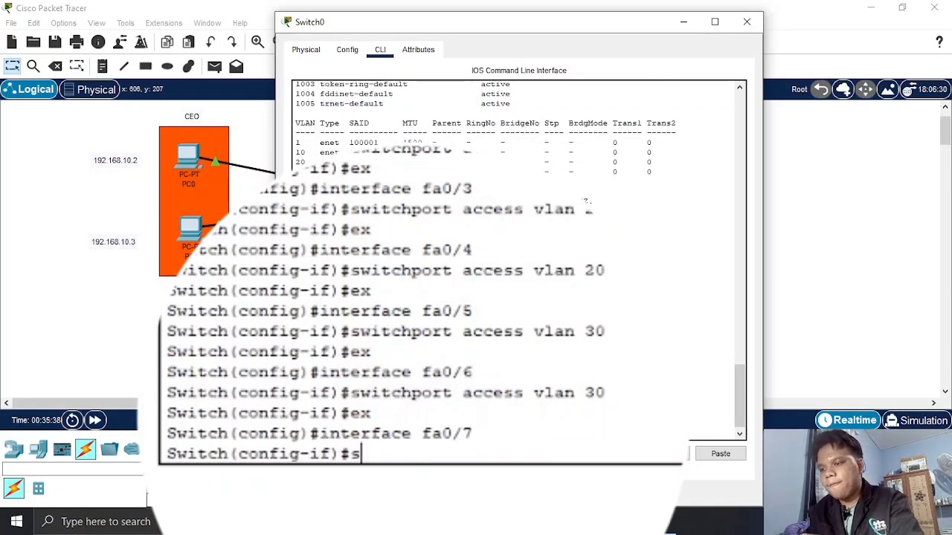
pyautogui.write('ort access')
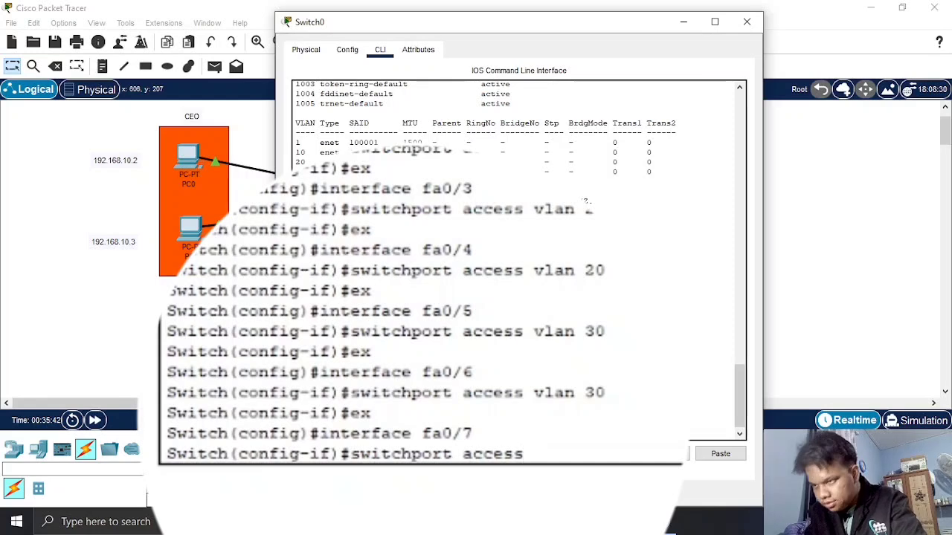
pyautogui.write(' valan 40')
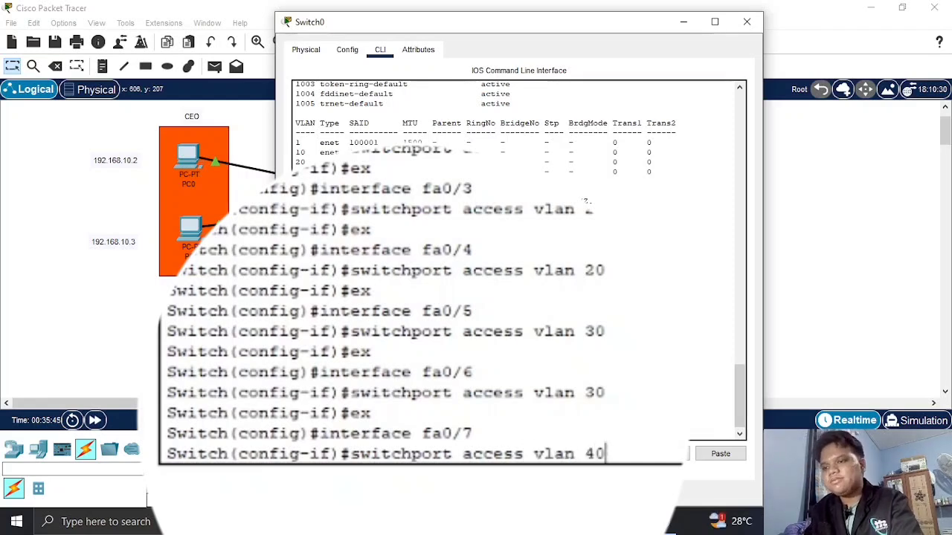
pyautogui.press('Return')
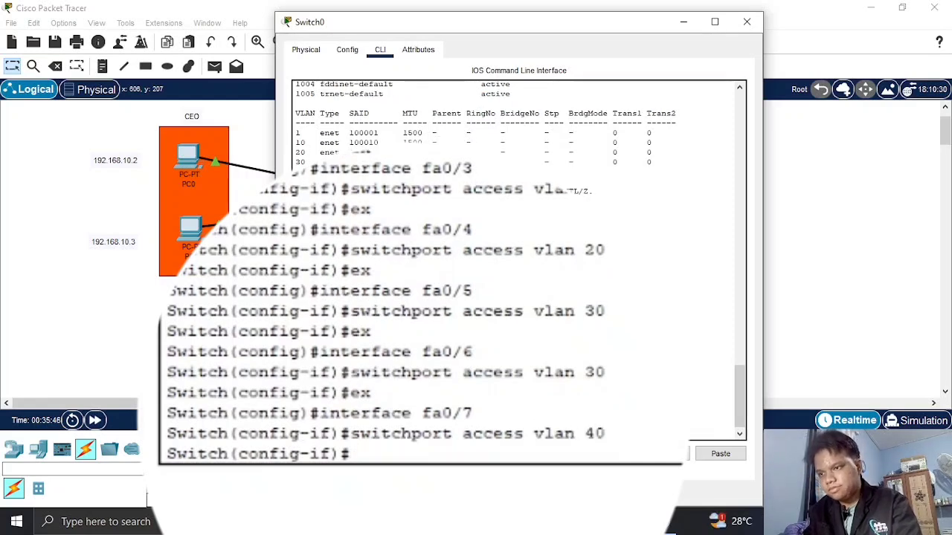
pyautogui.write('ex')
pyautogui.press('Return')
# Configure interface fa0/8 with switchport access vlan 40 and exit its interface configuration
pyautogui.write('interaf')
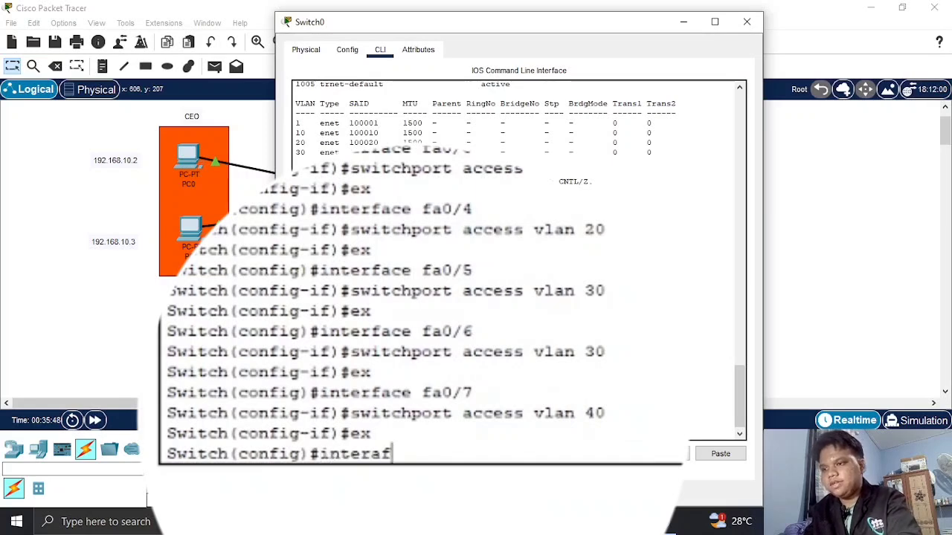
pyautogui.press('BackSpace')
pyautogui.write('face')
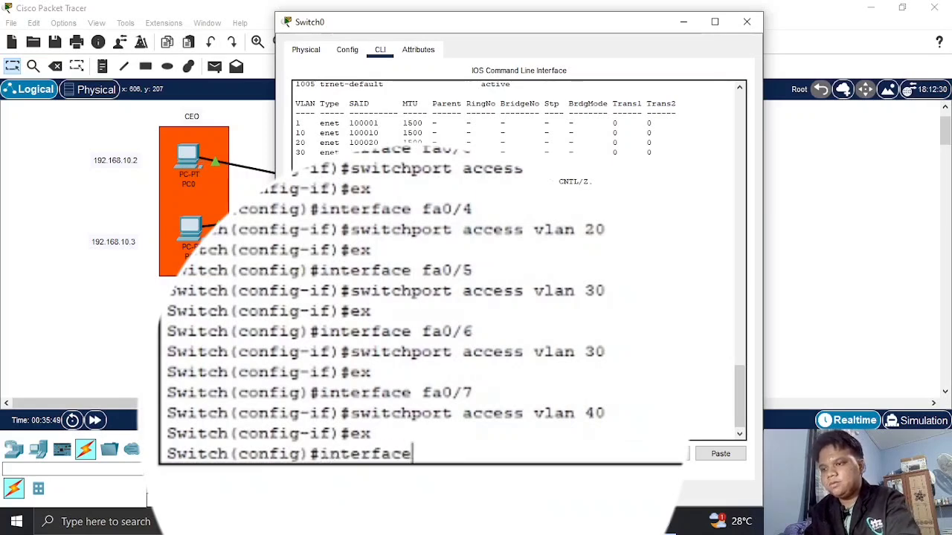
pyautogui.write(' fa')
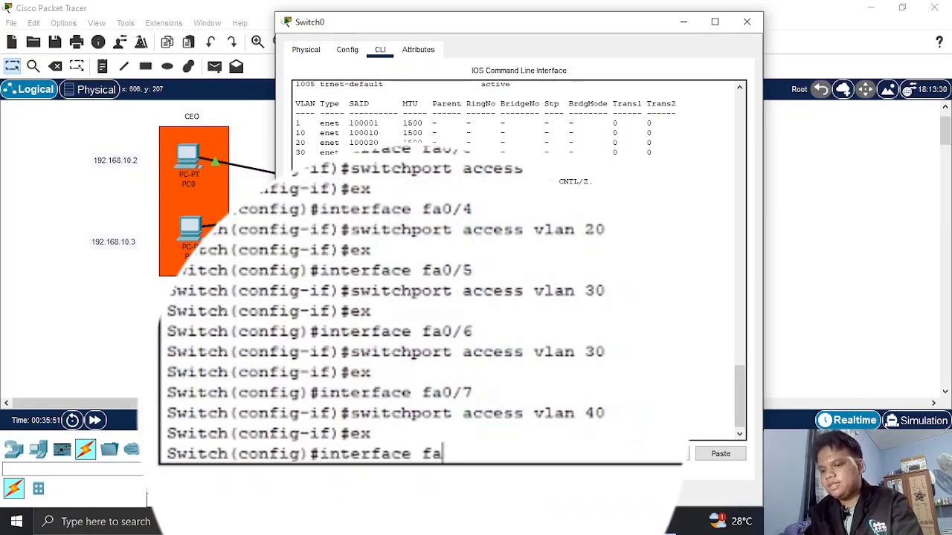
pyautogui.write('0/8')
pyautogui.write('s')
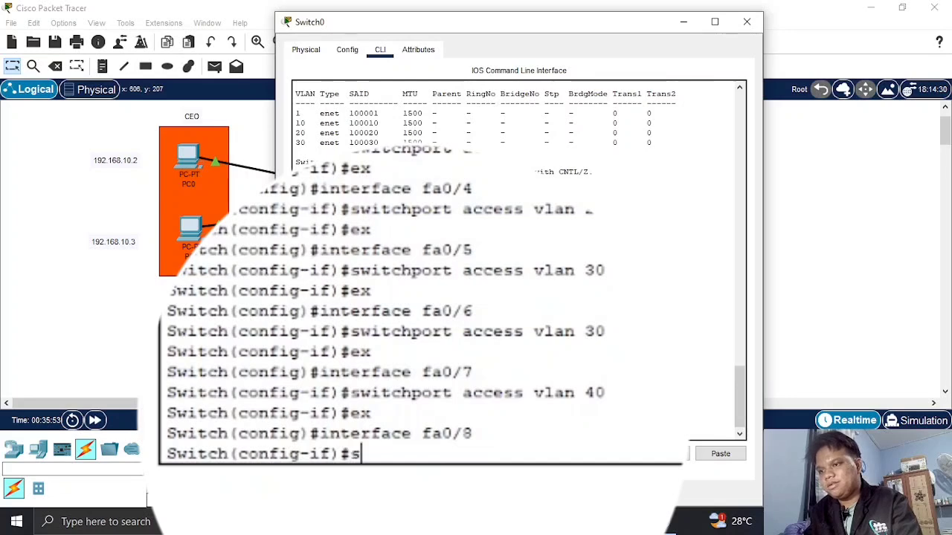
pyautogui.write('witchport')
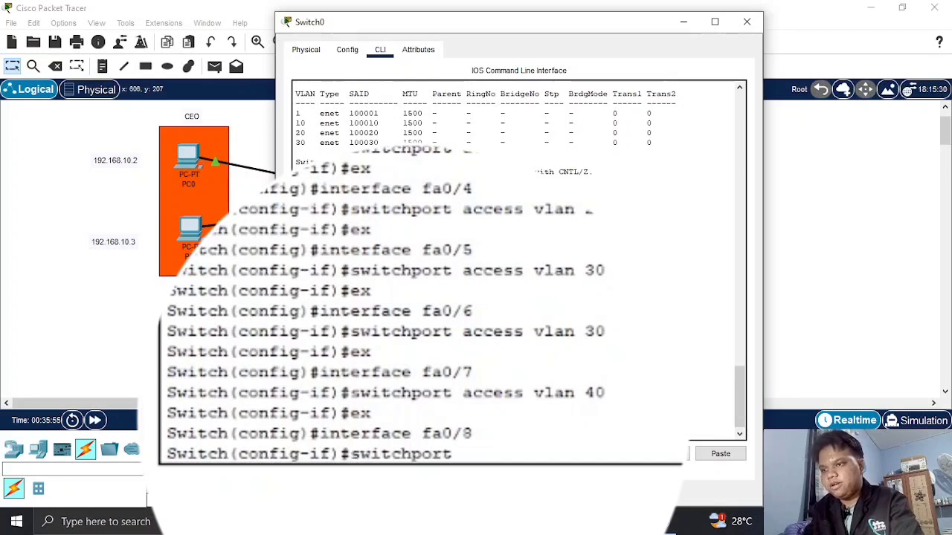
pyautogui.write(' access')
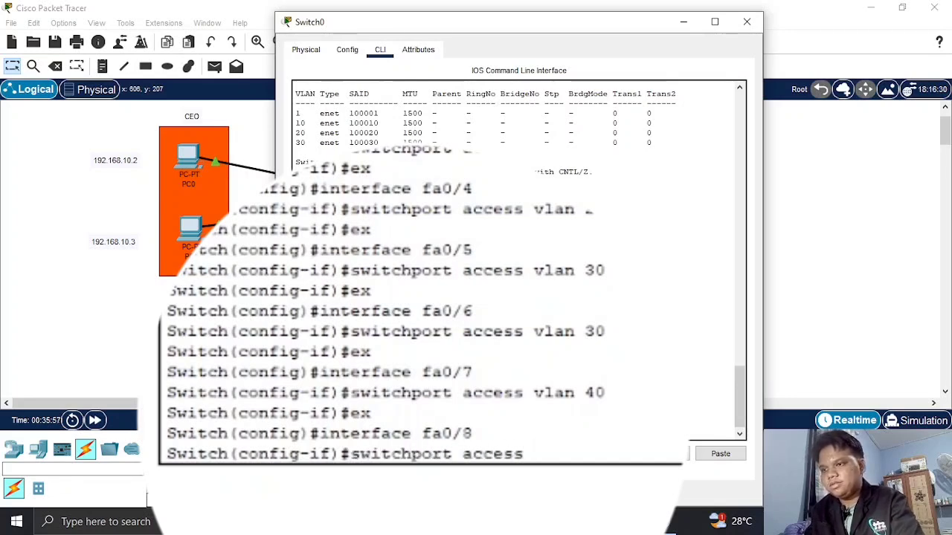
pyautogui.write(' vlan 40')
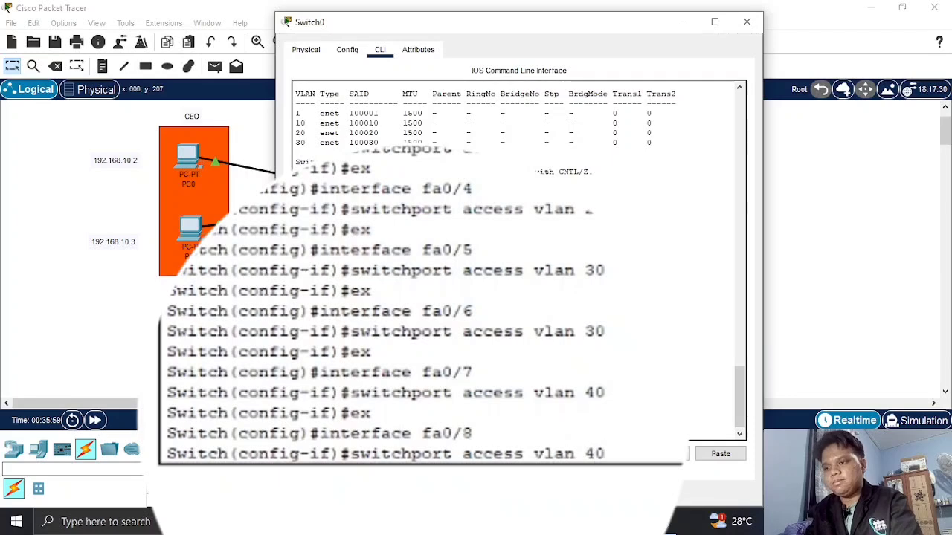
pyautogui.press('Return')
pyautogui.write('ex')
pyautogui.press('Return')
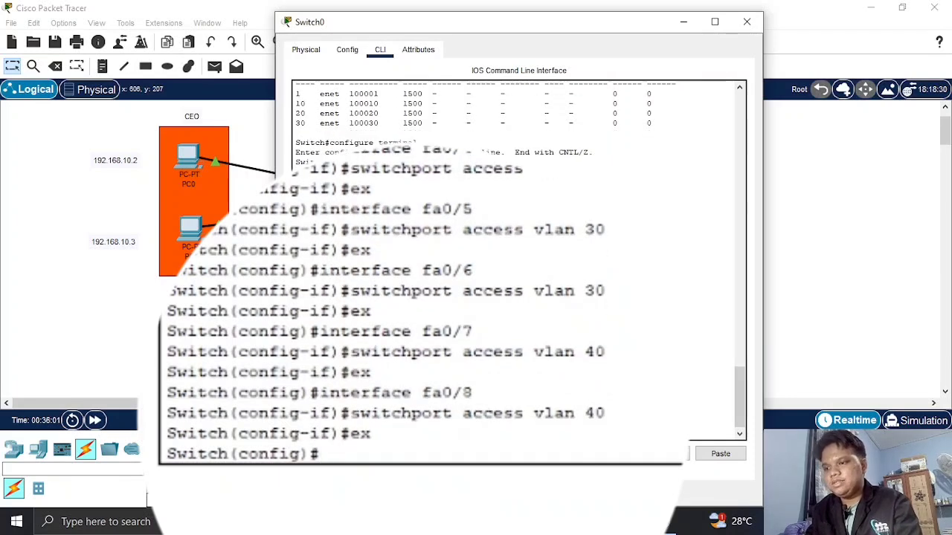
# Exit the switch's global configuration mode and minimize the Switch0 window to return to the topology
pyautogui.write('ex')
pyautogui.press('Return')
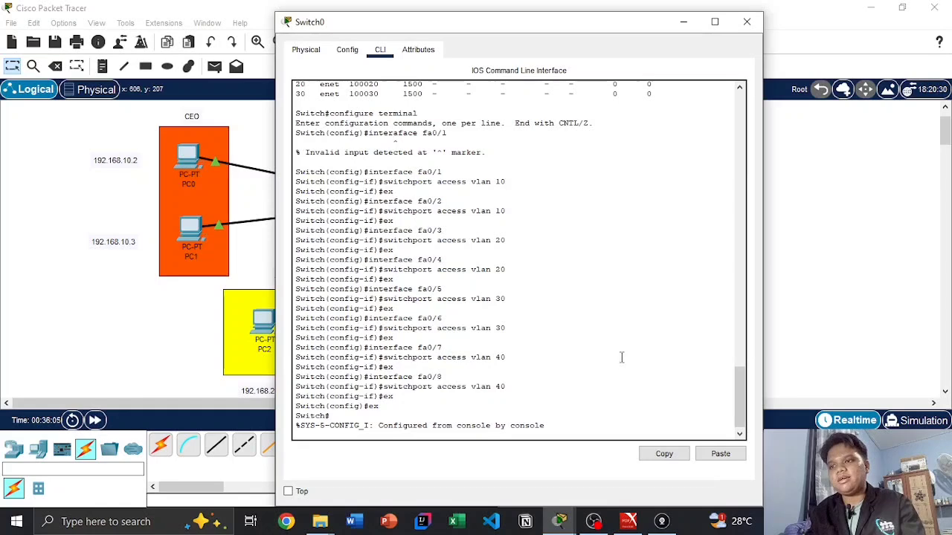
pyautogui.click(685, 24)
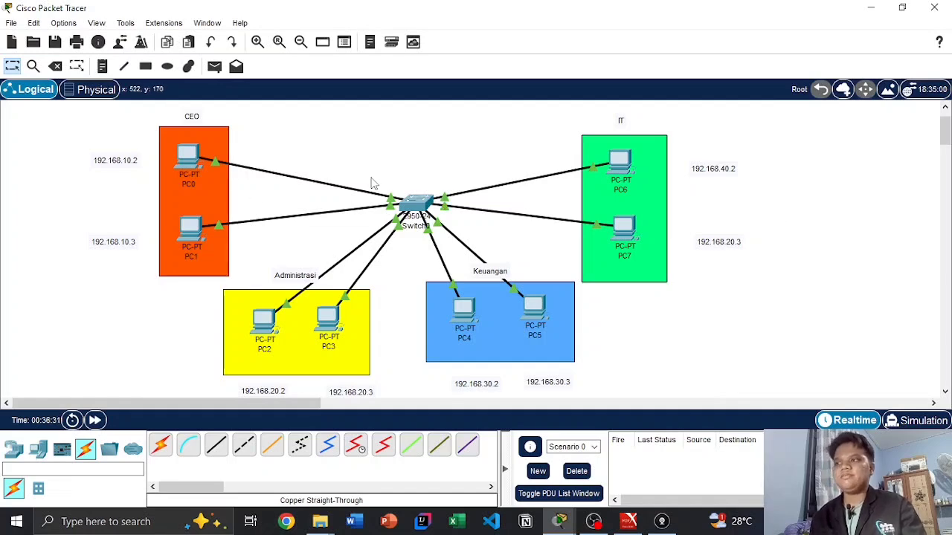
# Test connectivity within the CEO and Keuangan departments with simple PDUs from PC0 to PC1 and from PC4 to PC5
pyautogui.click(215, 68)
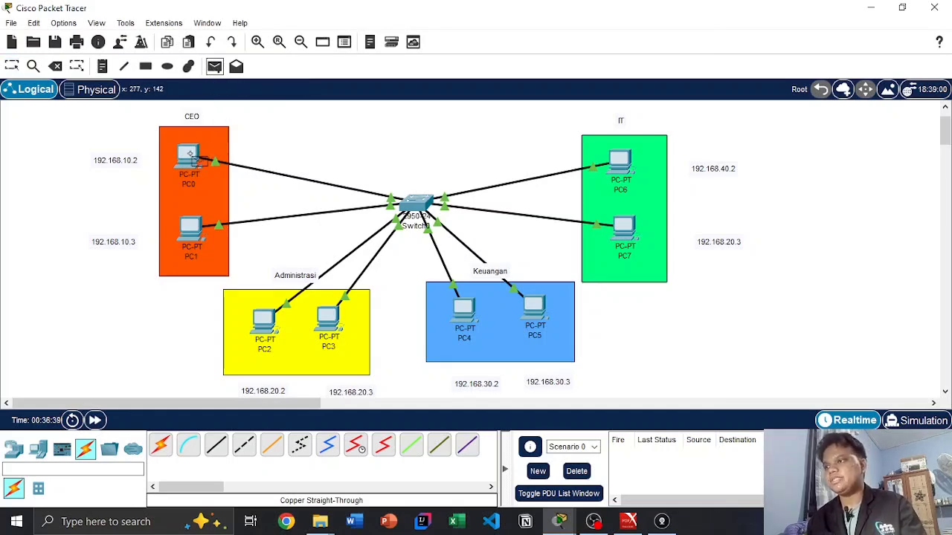
pyautogui.click(192, 156)
pyautogui.click(198, 236)
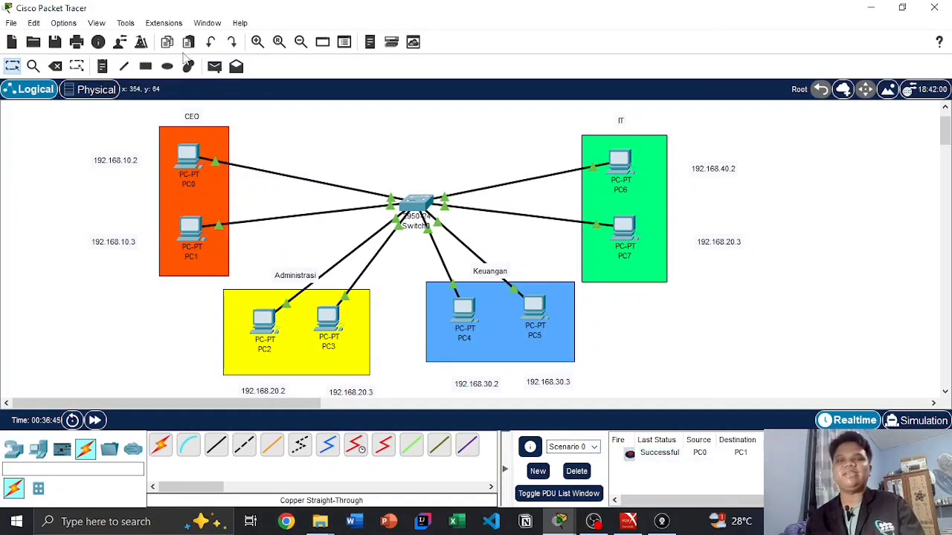
pyautogui.click(214, 67)
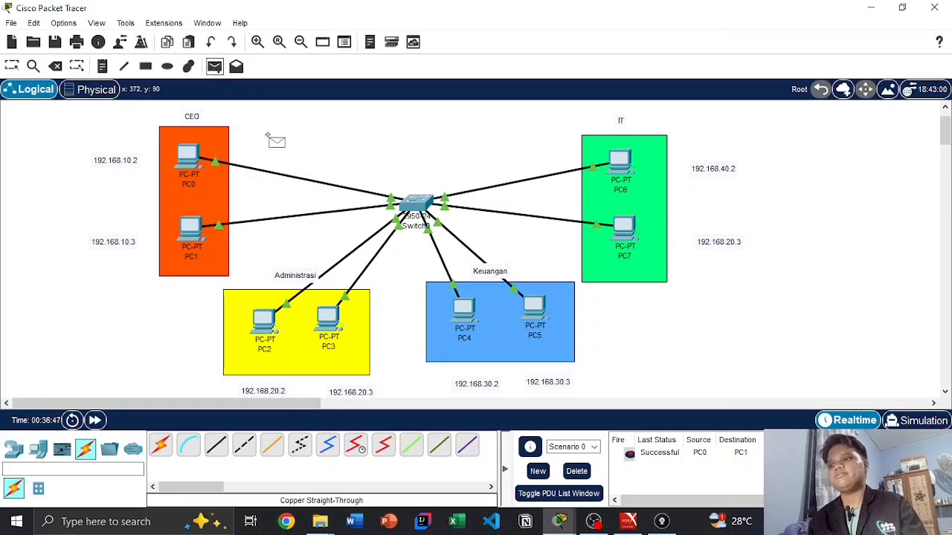
pyautogui.click(466, 310)
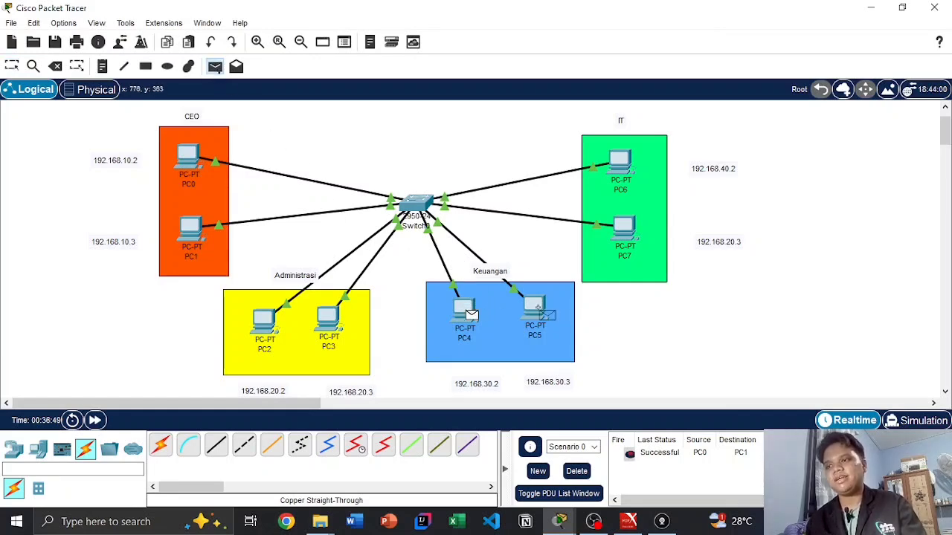
pyautogui.click(534, 308)
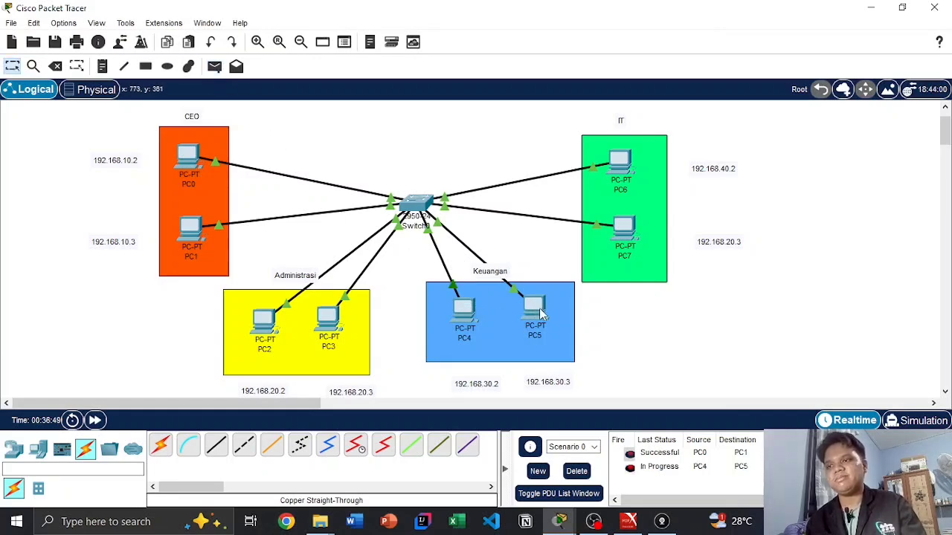
# Test connectivity within the Administrasi and IT departments with simple PDUs from PC3 to PC2 and from PC6 to PC7
pyautogui.click(214, 66)
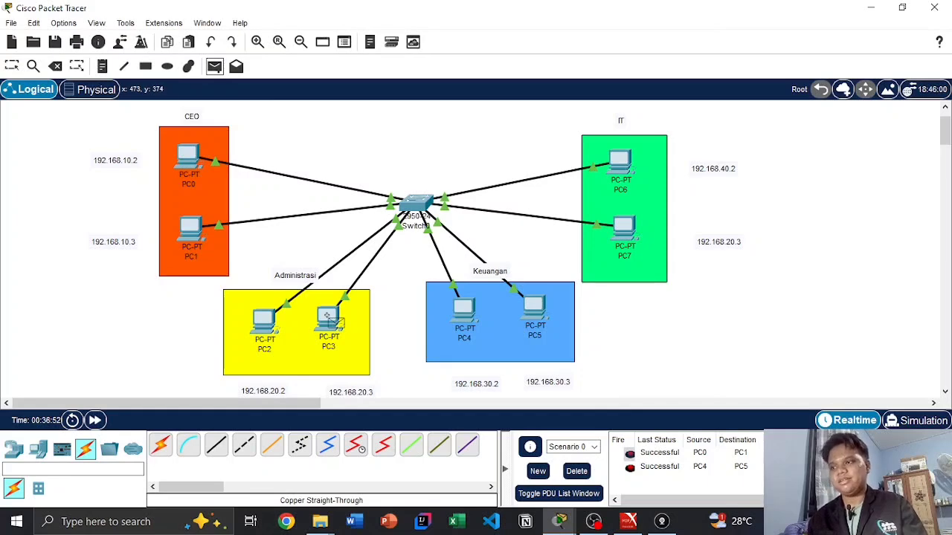
pyautogui.click(330, 318)
pyautogui.click(264, 321)
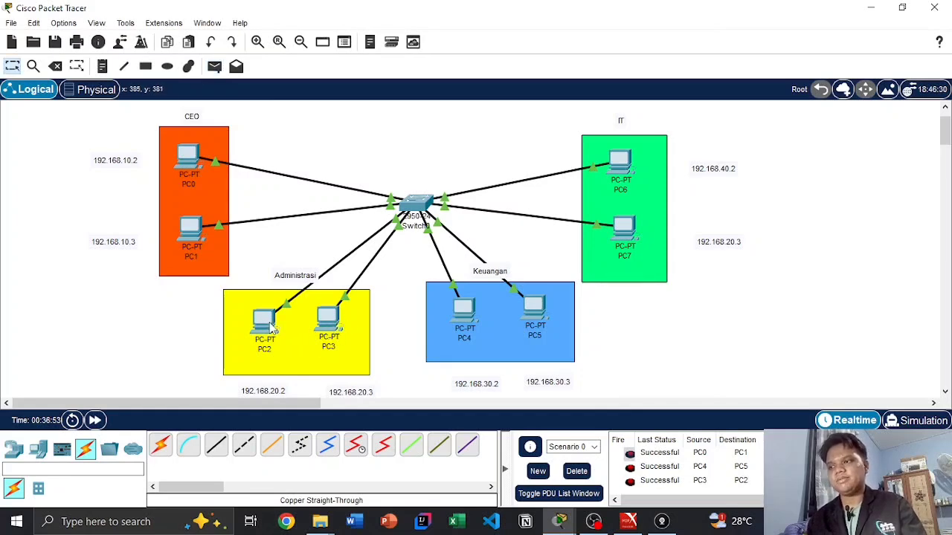
pyautogui.click(214, 66)
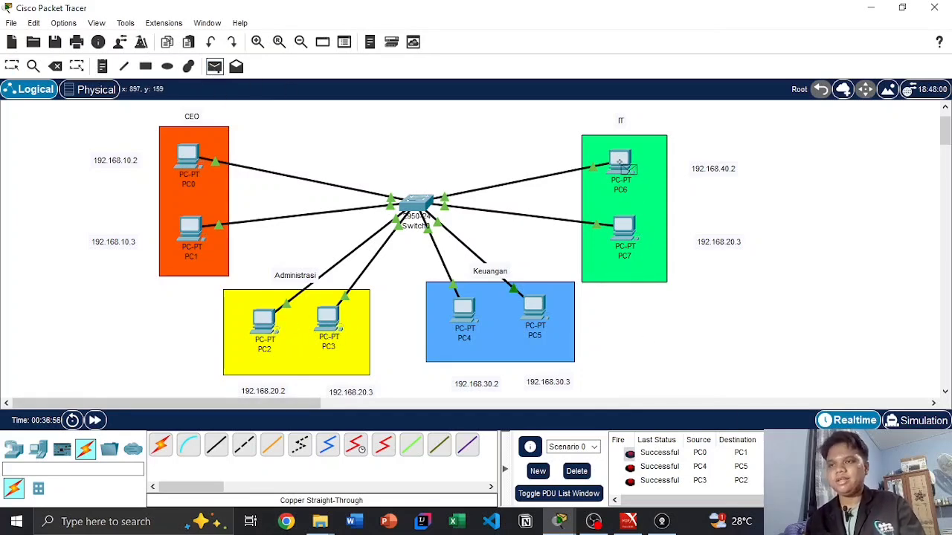
pyautogui.click(623, 161)
pyautogui.click(632, 235)
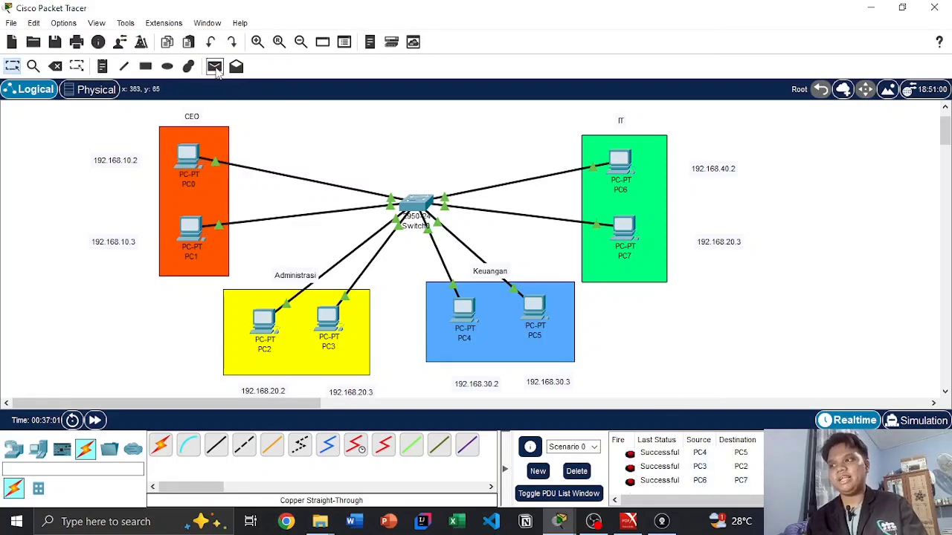
# Test connectivity between different VLANs by sending a simple PDU from PC0 in CEO to PC5 in Keuangan
pyautogui.click(214, 66)
pyautogui.click(192, 158)
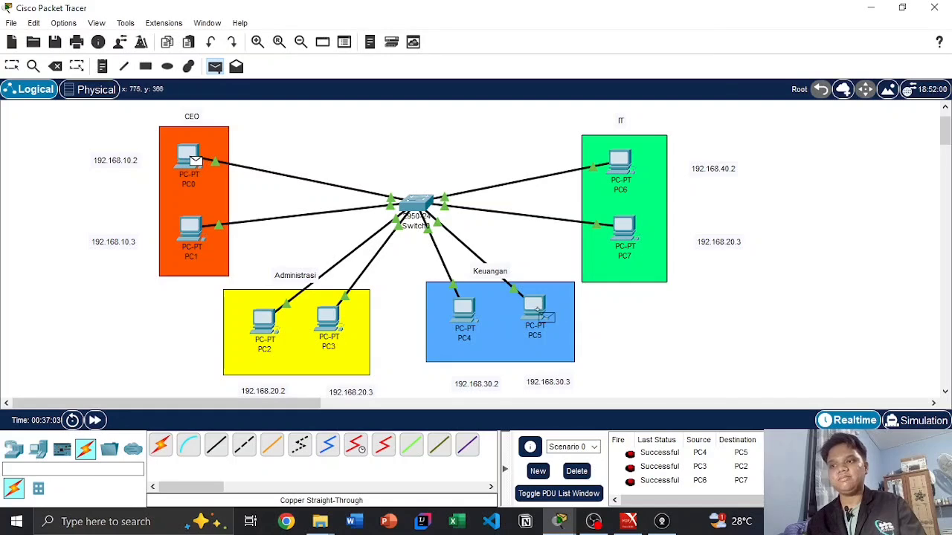
pyautogui.click(541, 313)
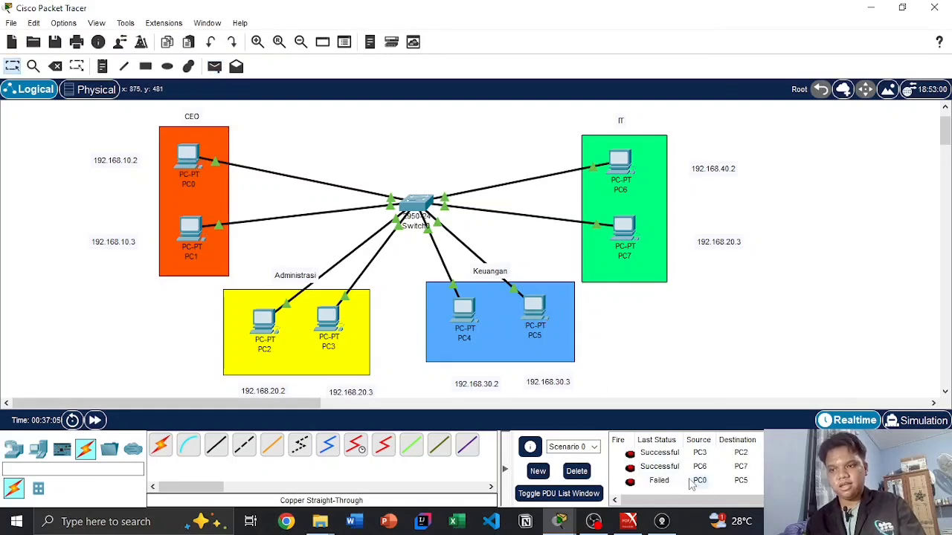